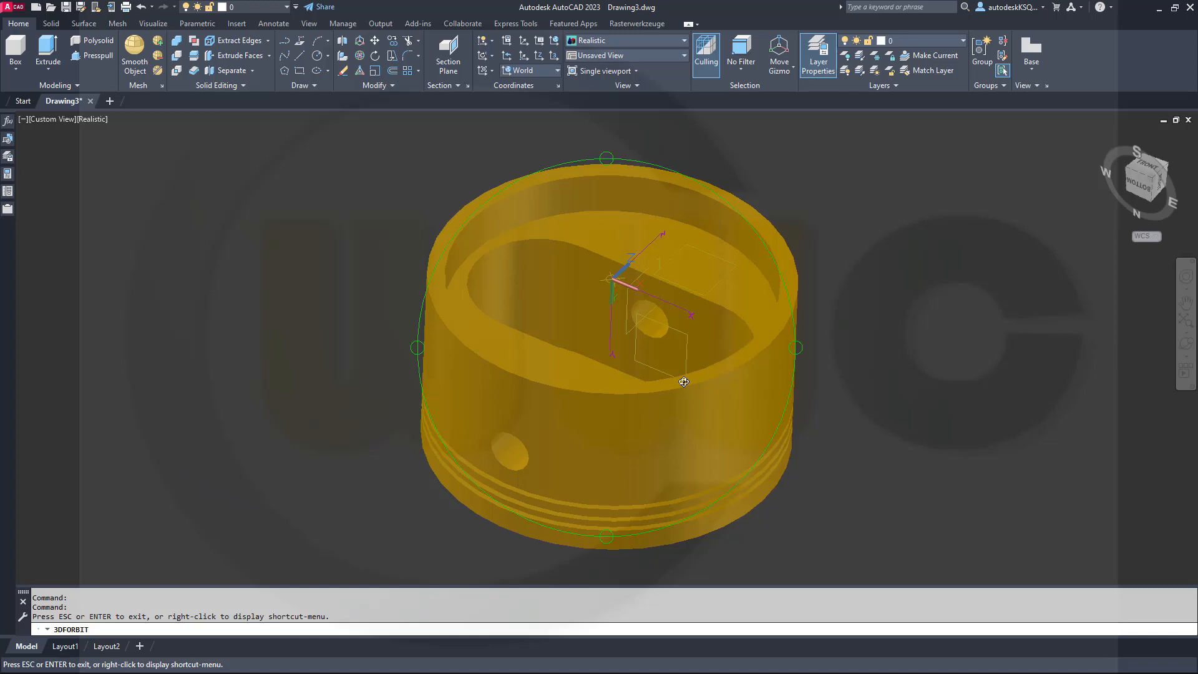
Step: Switch to Drawing2 and start a polyline at 0,0 with a 66 vertical segment upward and a 62 horizontal segment to the right
drag(682, 380, 709, 345)
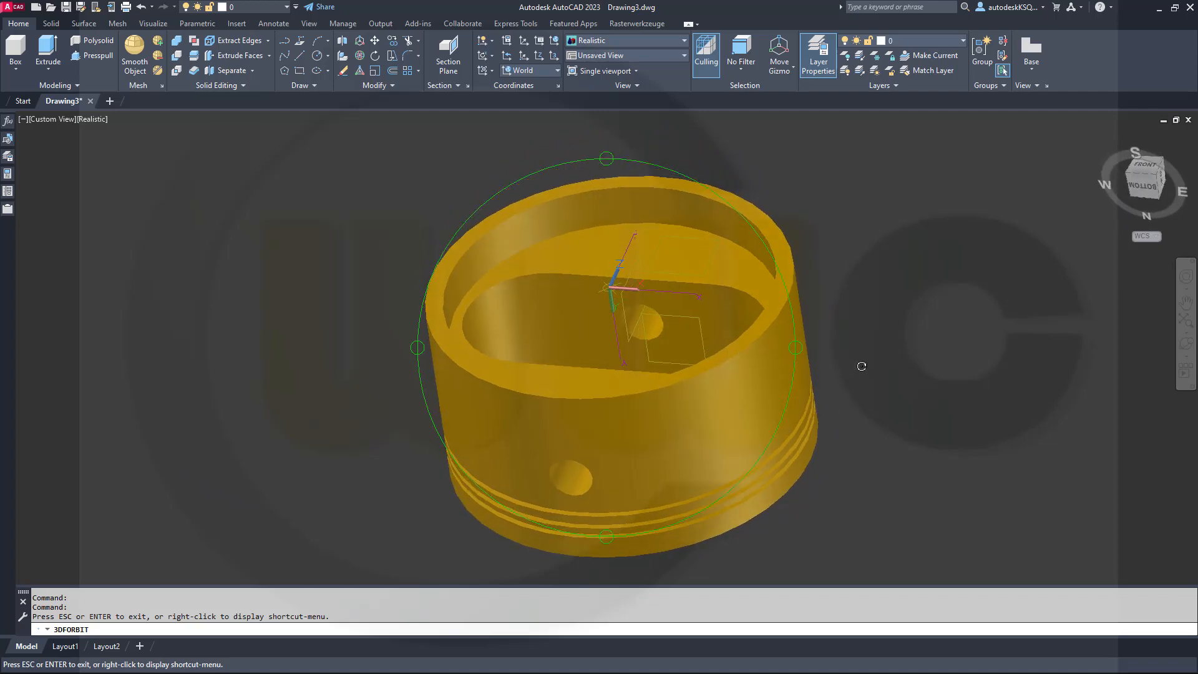
key(alt+Tab)
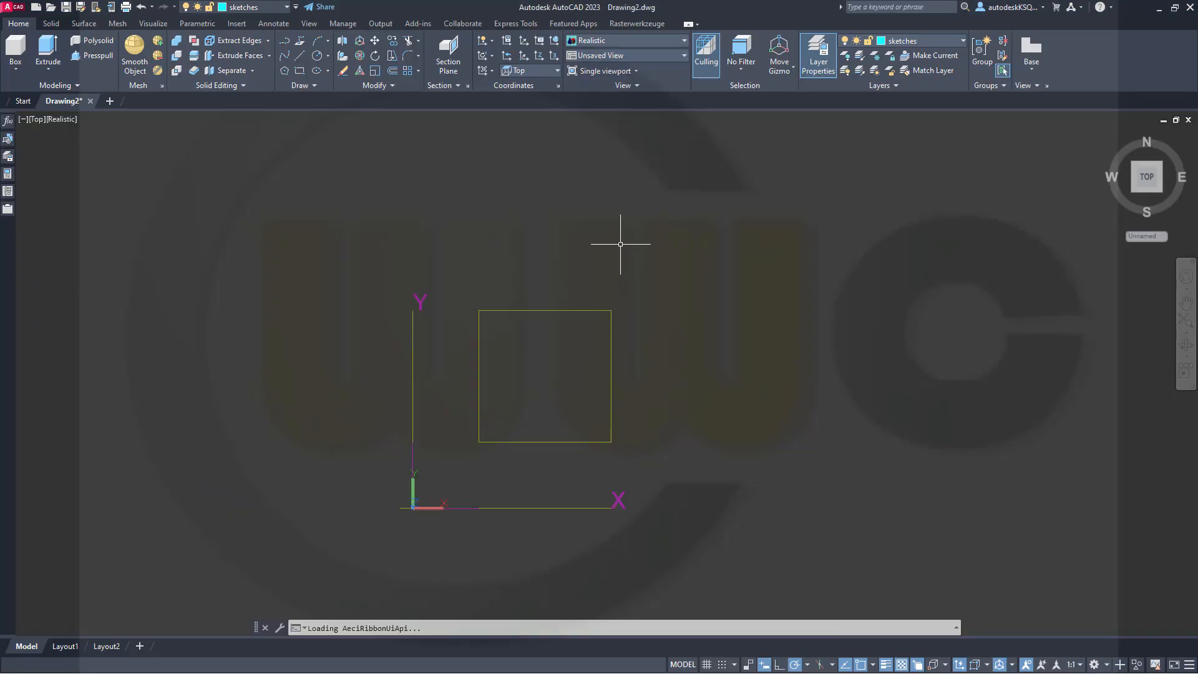
click(285, 55)
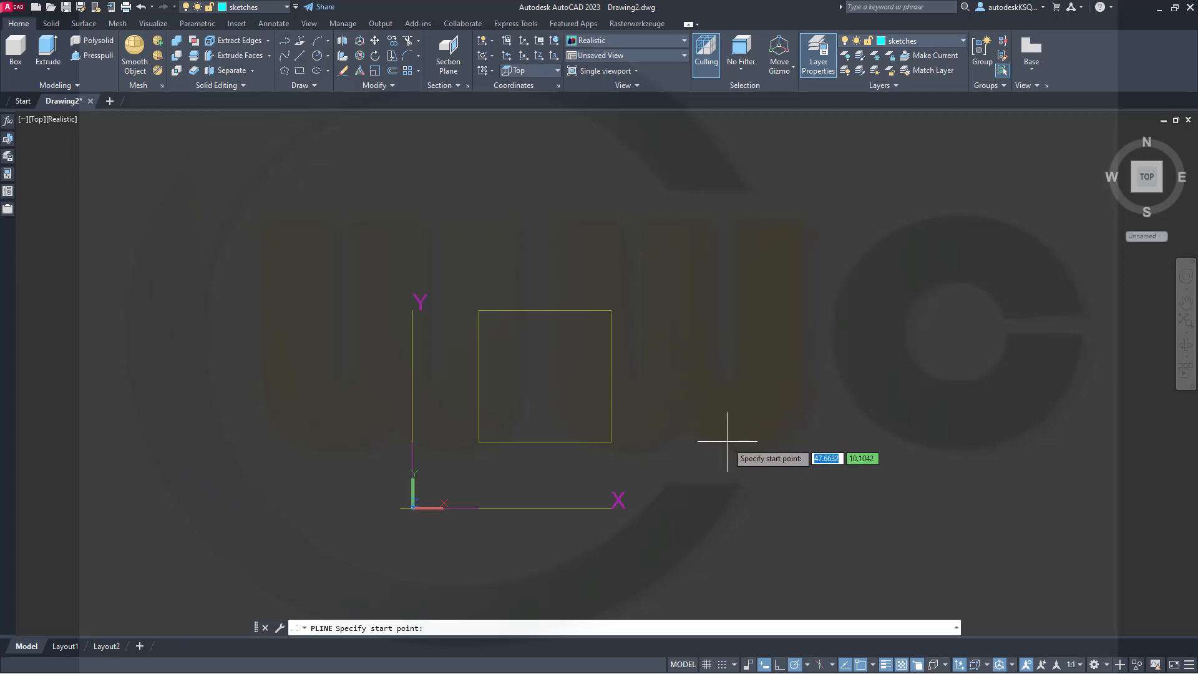
text(0,0)
key(Return)
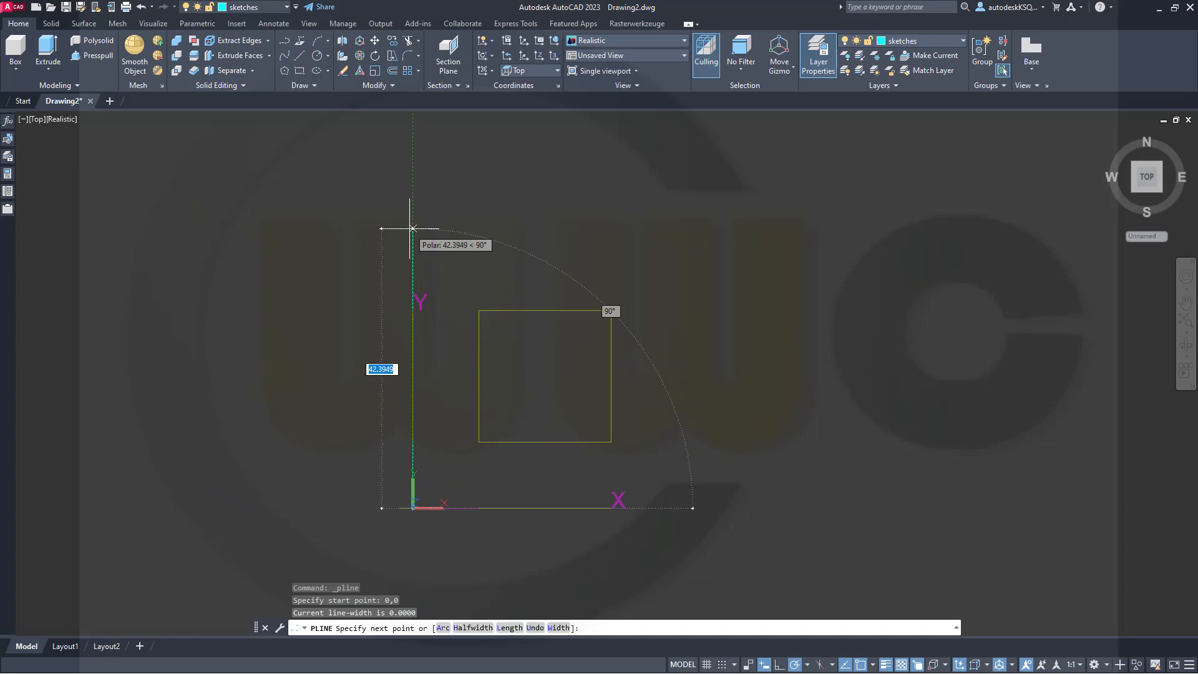
text(66)
key(Return)
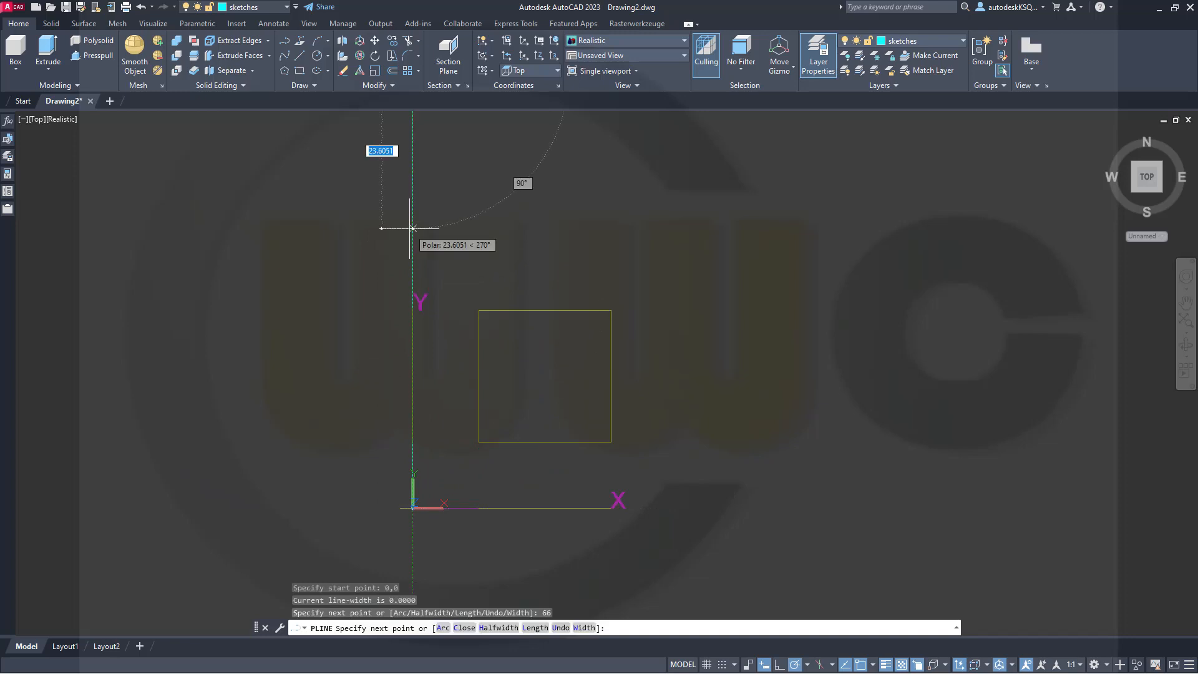
scroll(409, 227, down, 4)
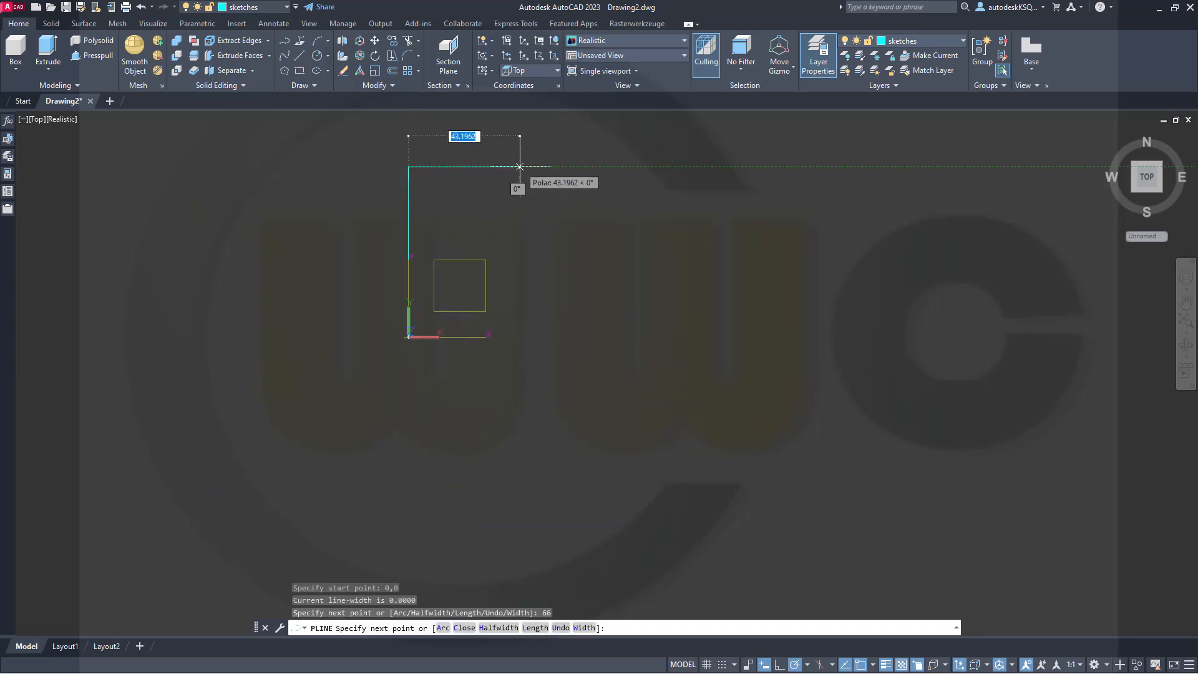
text(62)
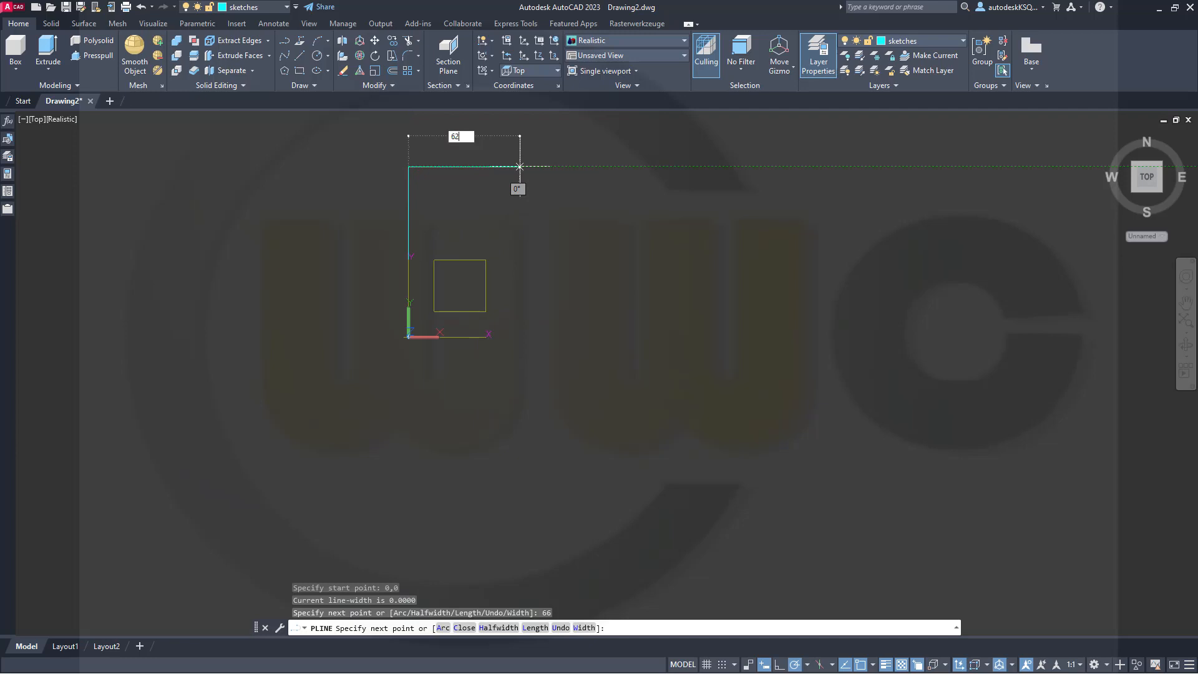
key(Return)
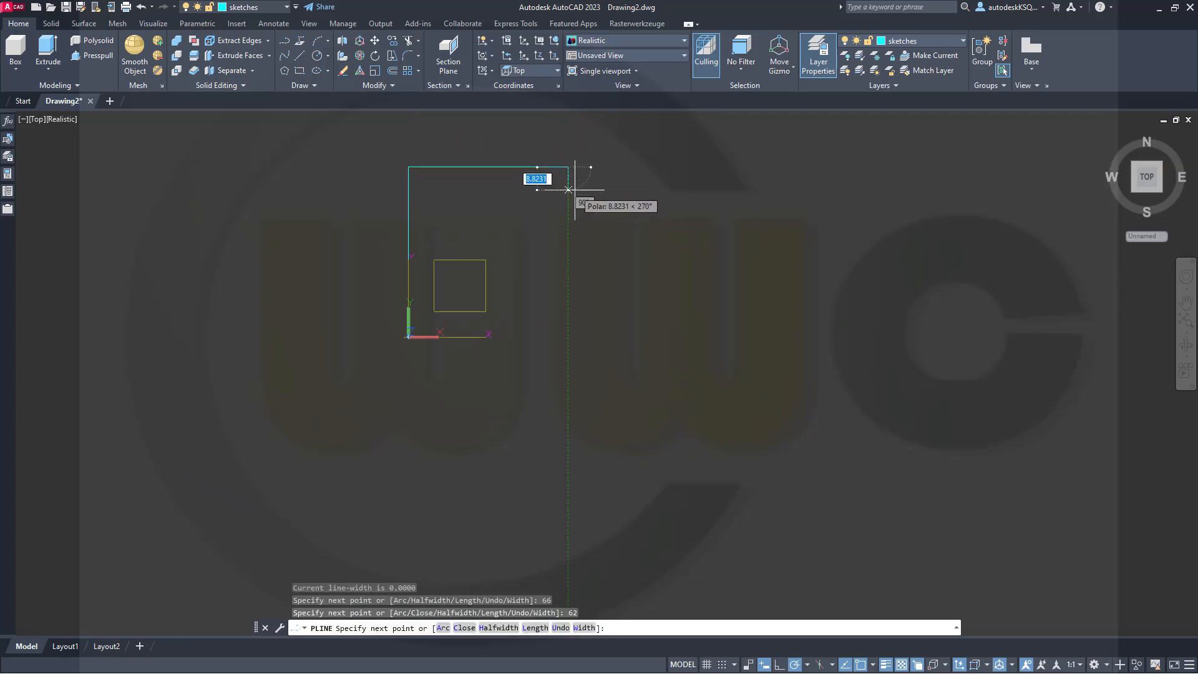
Step: Continue the polyline 6 down, 2 left, 2 down and back out to the outer edge, forming the first ring groove
text(6)
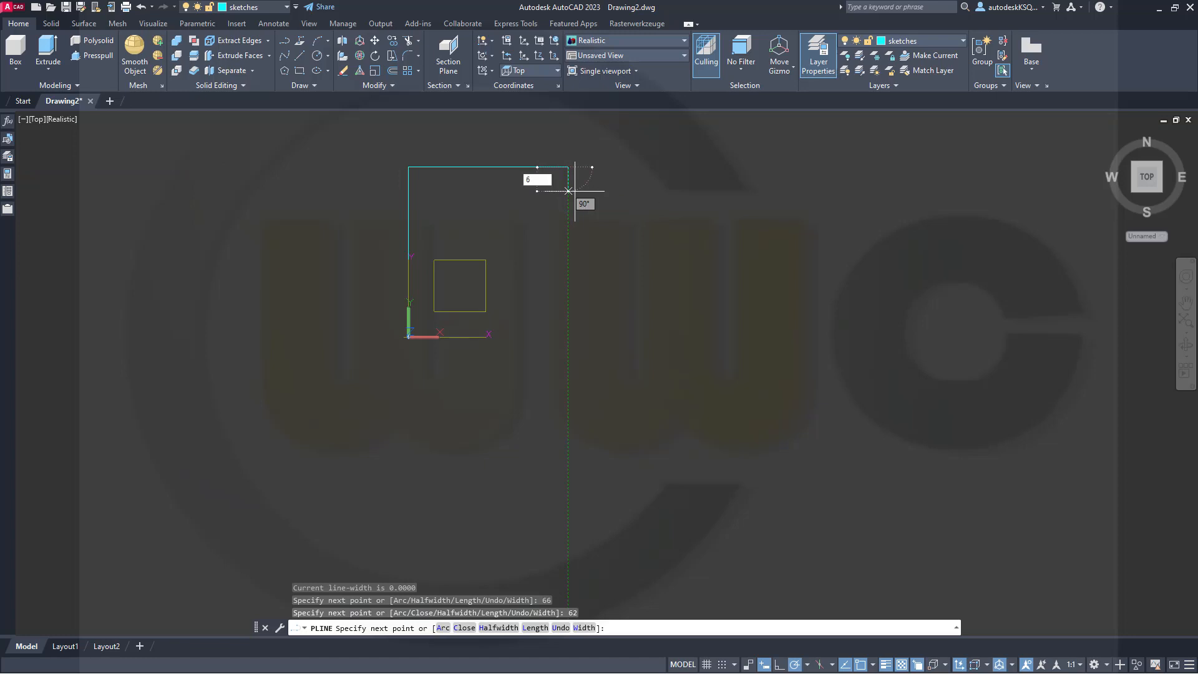
key(Return)
scroll(549, 187, up, 5)
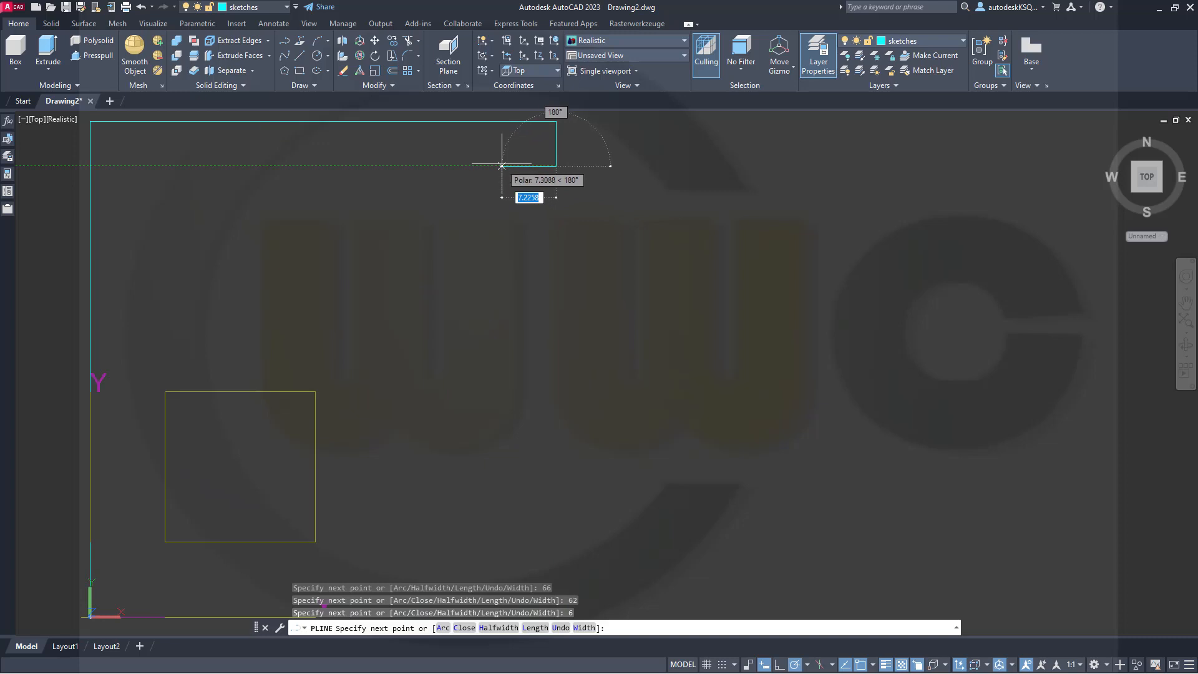
text(2)
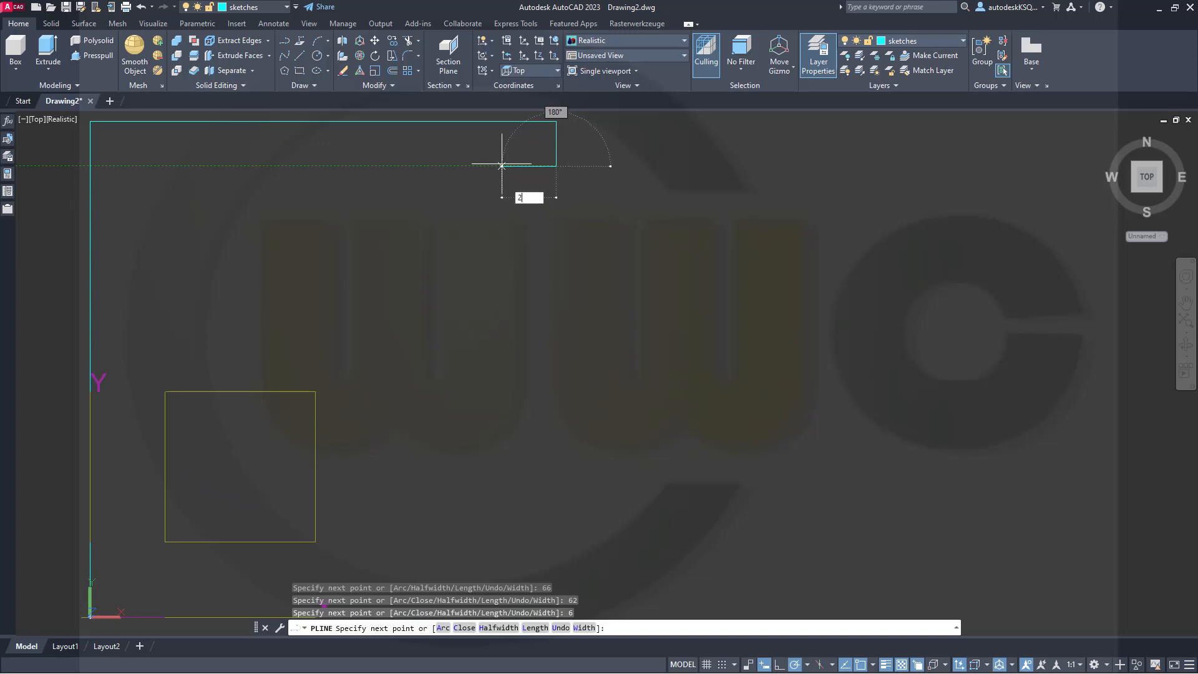
key(Return)
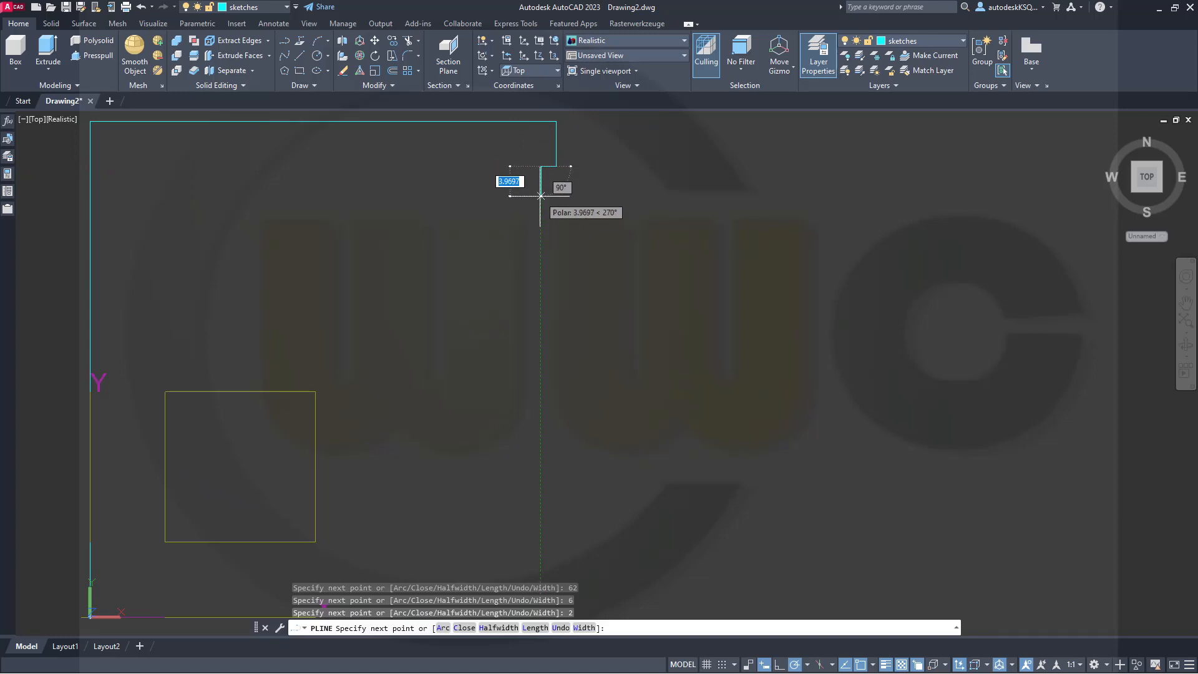
text(2)
key(Return)
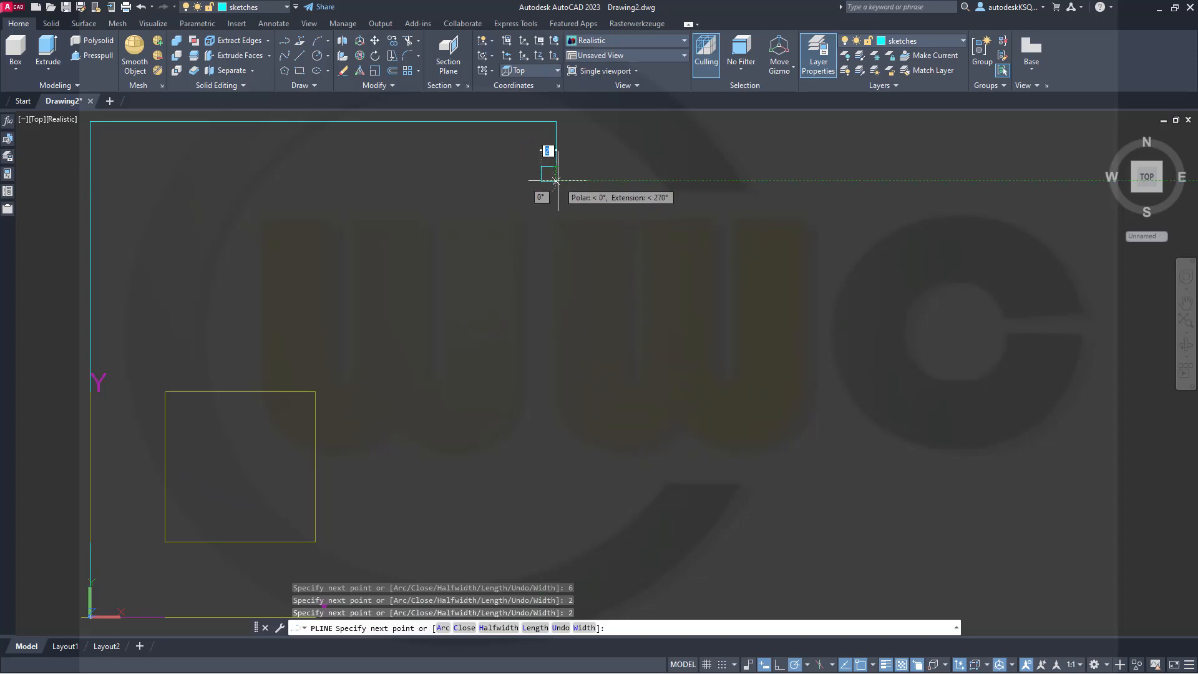
click(556, 181)
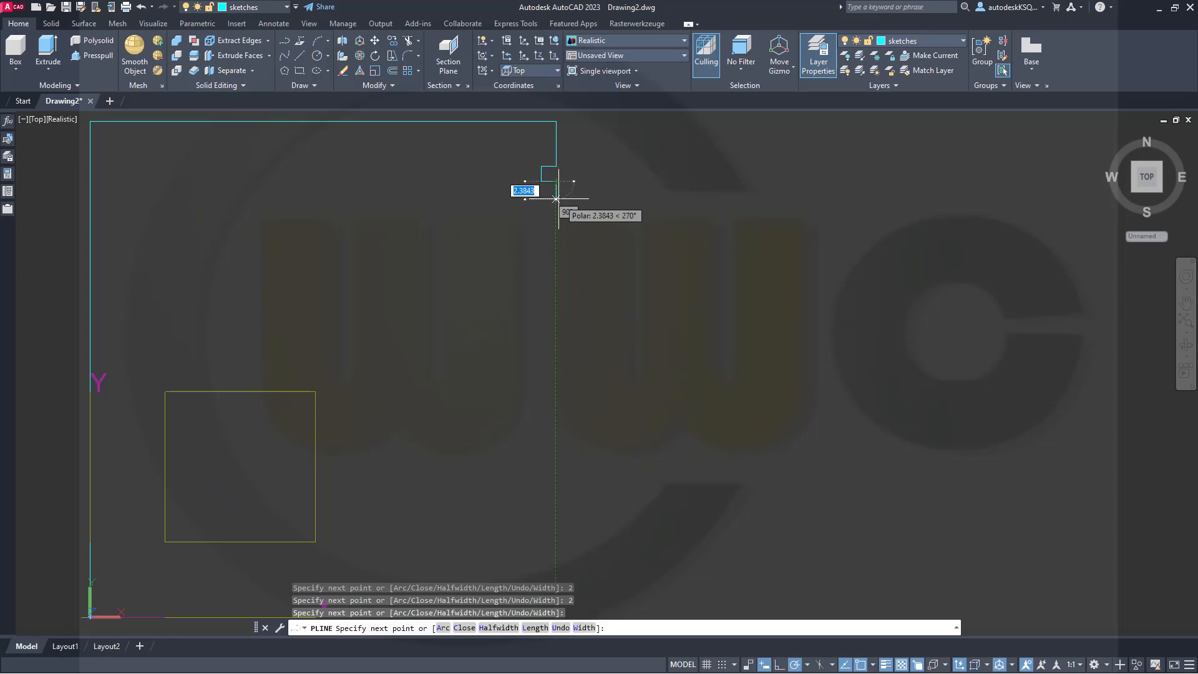
Step: Add the second ring groove: 2 down, inward level with the first groove's depth, 2 down and back out to the outer edge
text(2)
key(Return)
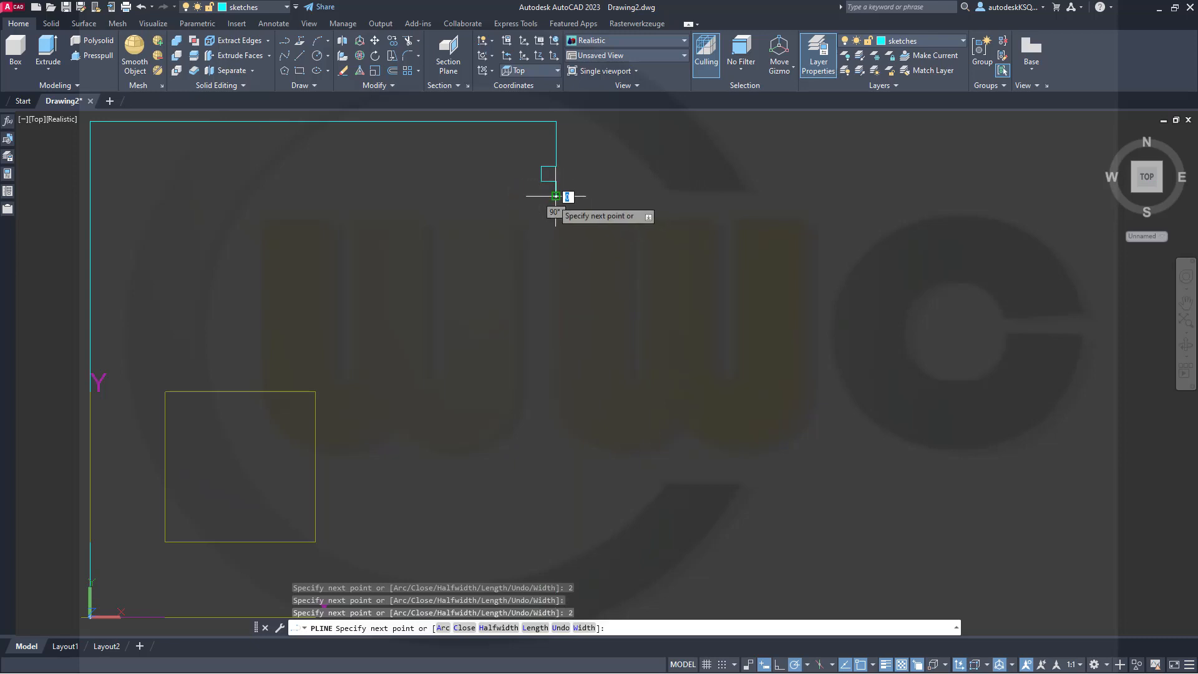
scroll(553, 190, up, 3)
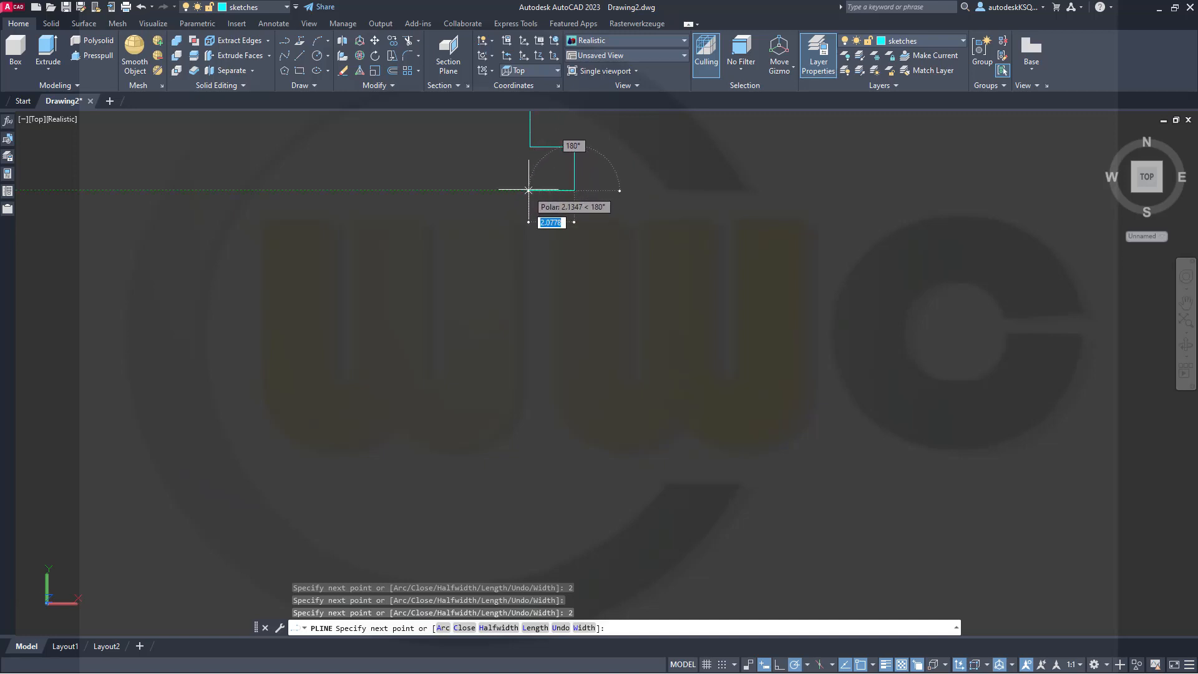
click(528, 190)
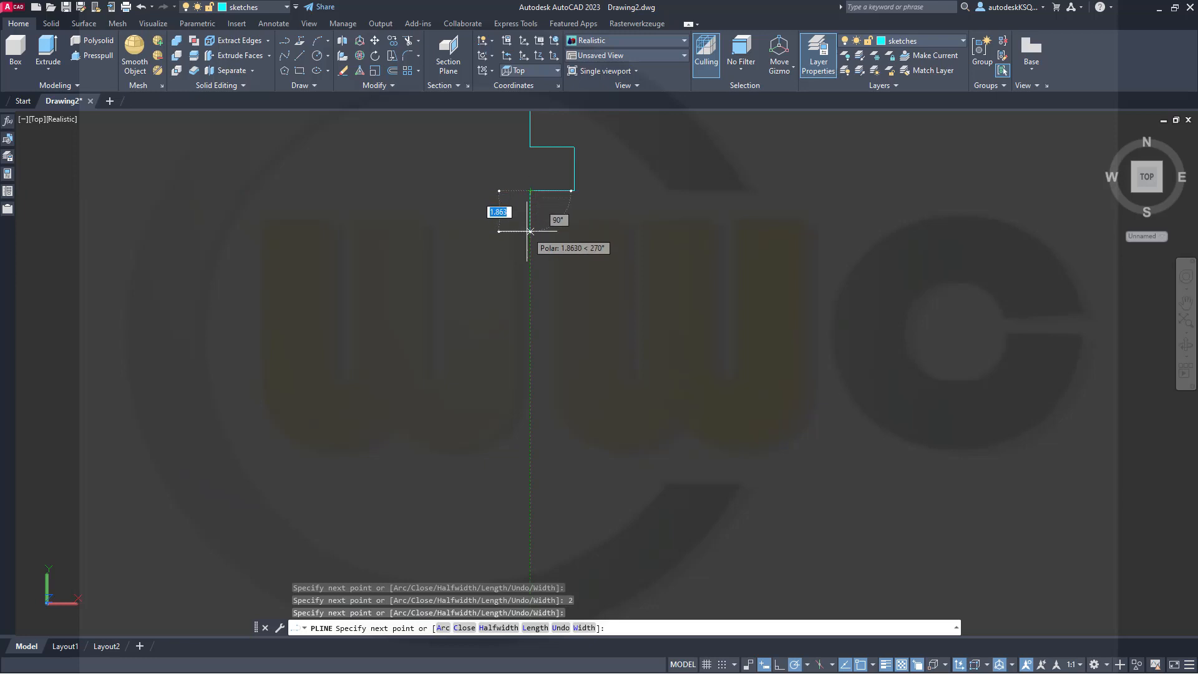
text(2)
key(Return)
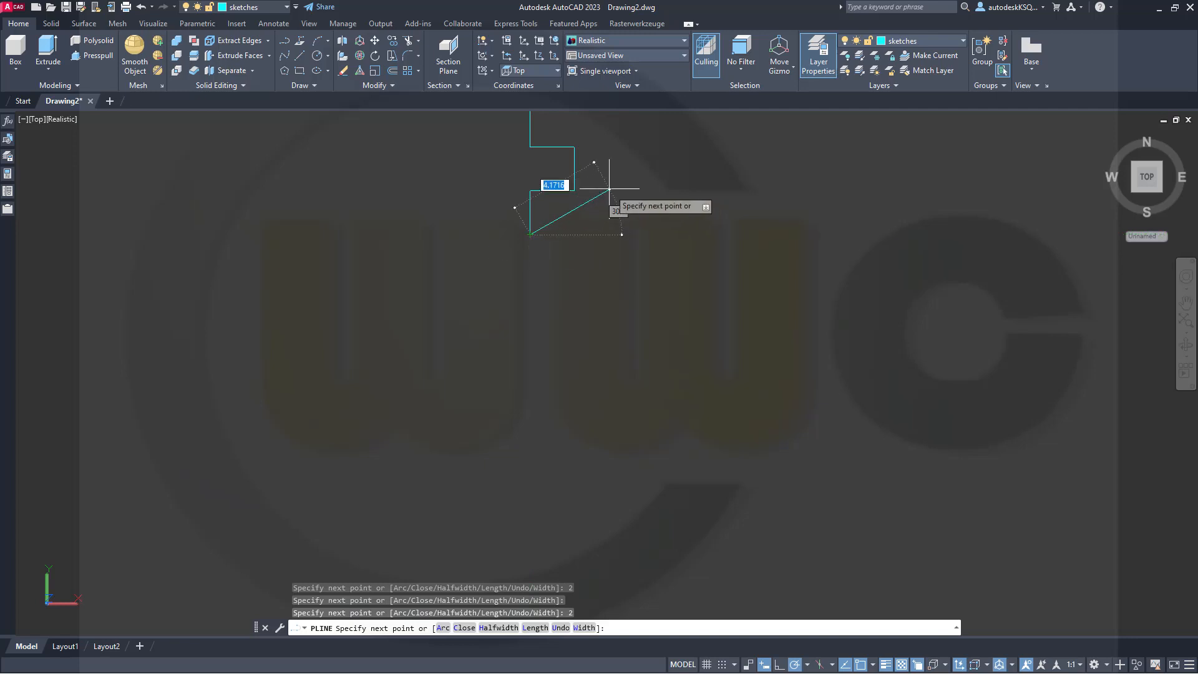
click(574, 234)
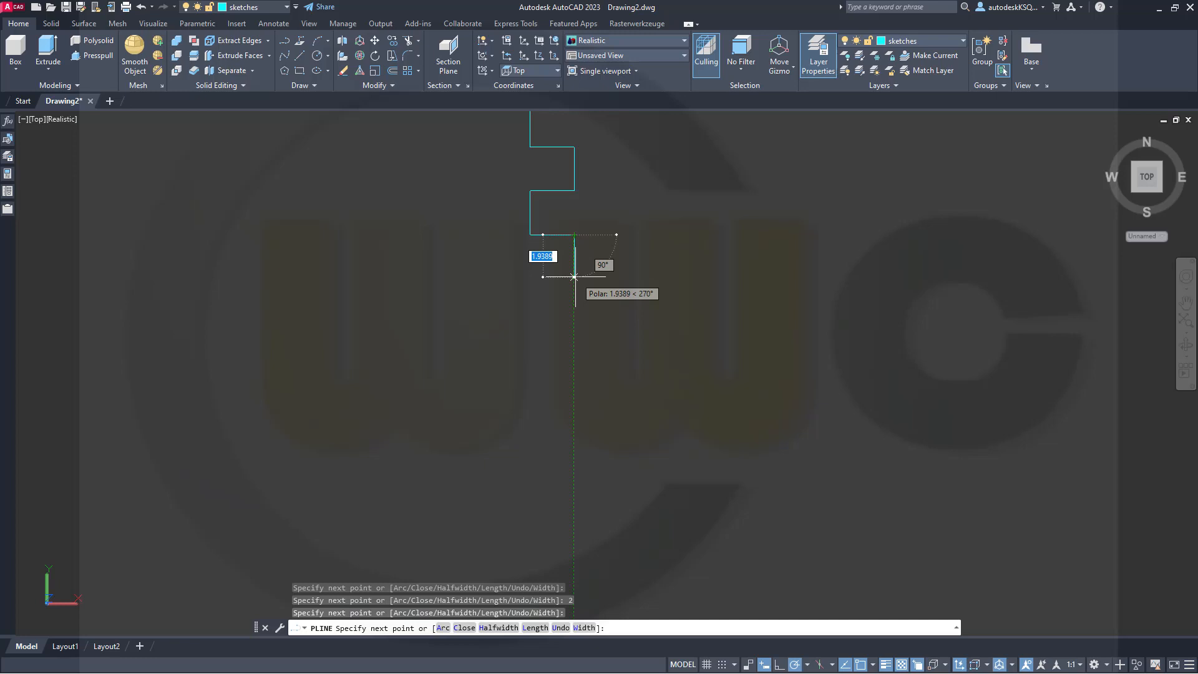
Step: Add the third ring groove with segments 5 down, 2 left, 2 down and 2 right
text(5)
key(Return)
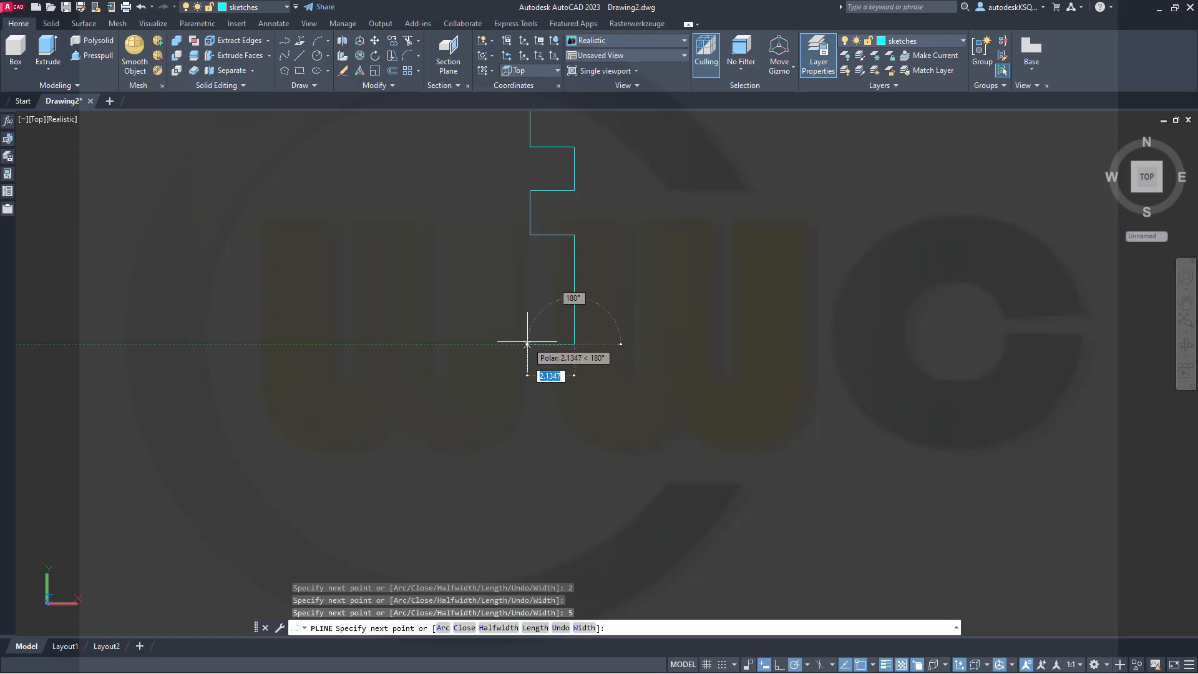
text(2)
key(Return)
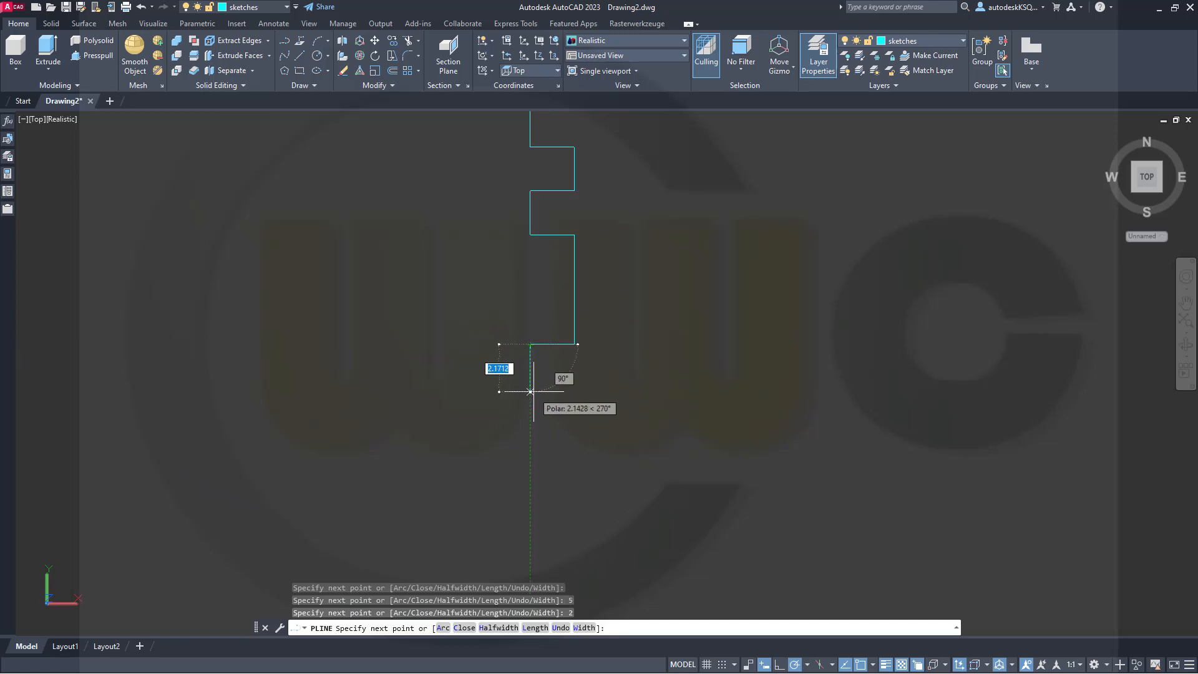
text(2)
key(Return)
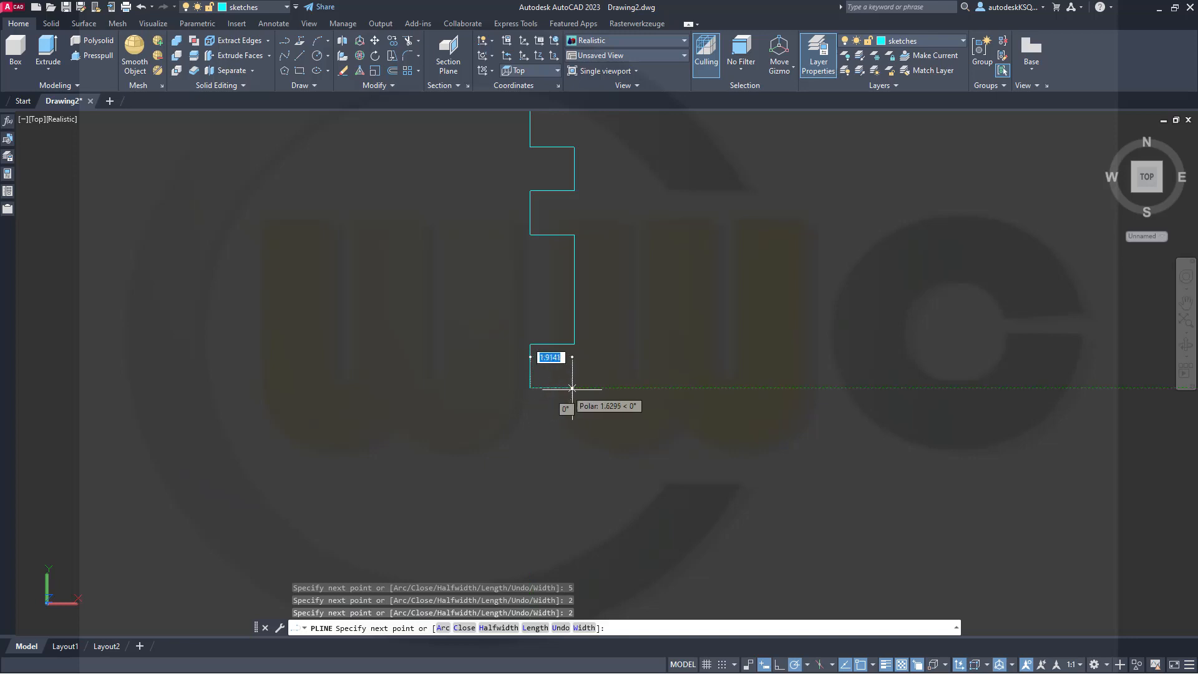
text(2)
key(Return)
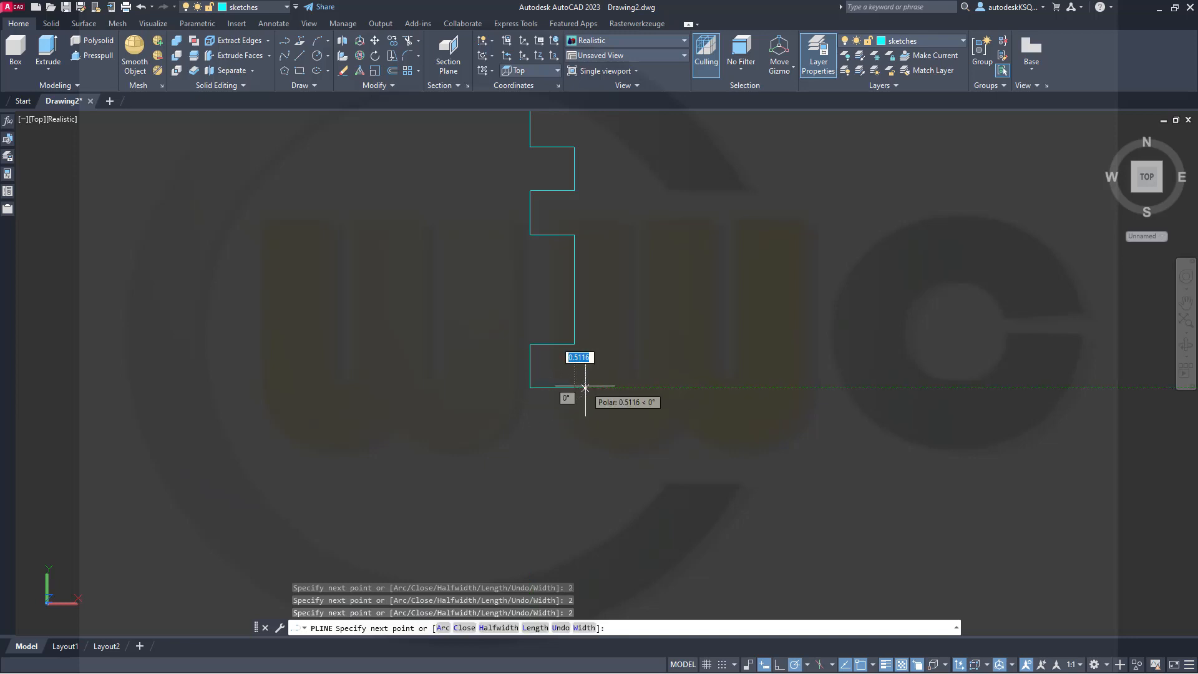
Step: Extend the outer edge straight down to the level of the origin and close the polyline profile
scroll(584, 399, down, 6)
middle_drag(554, 449, 561, 254)
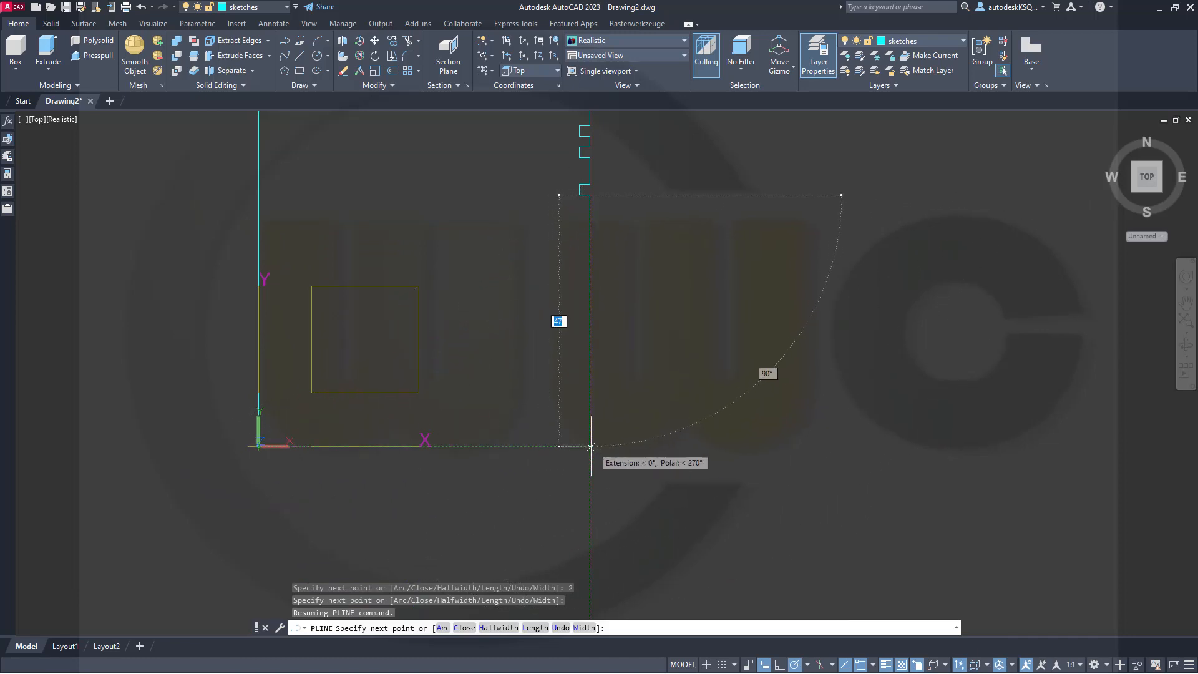
click(590, 441)
right_click(593, 446)
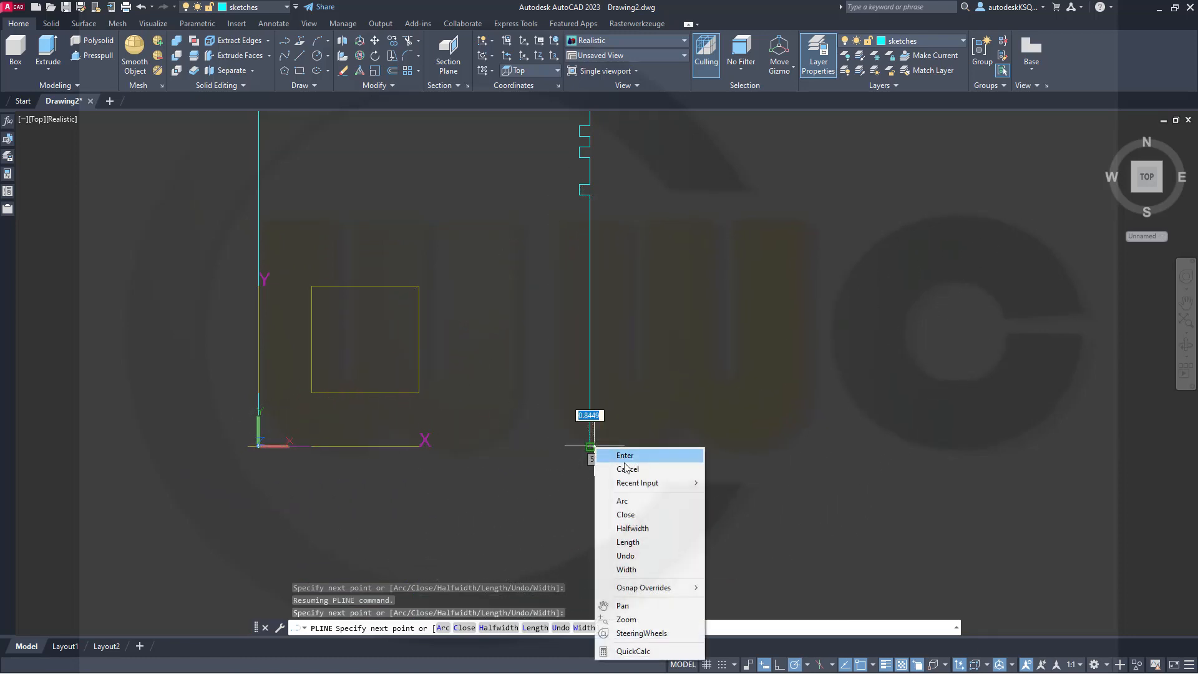
click(629, 516)
scroll(428, 308, down, 2)
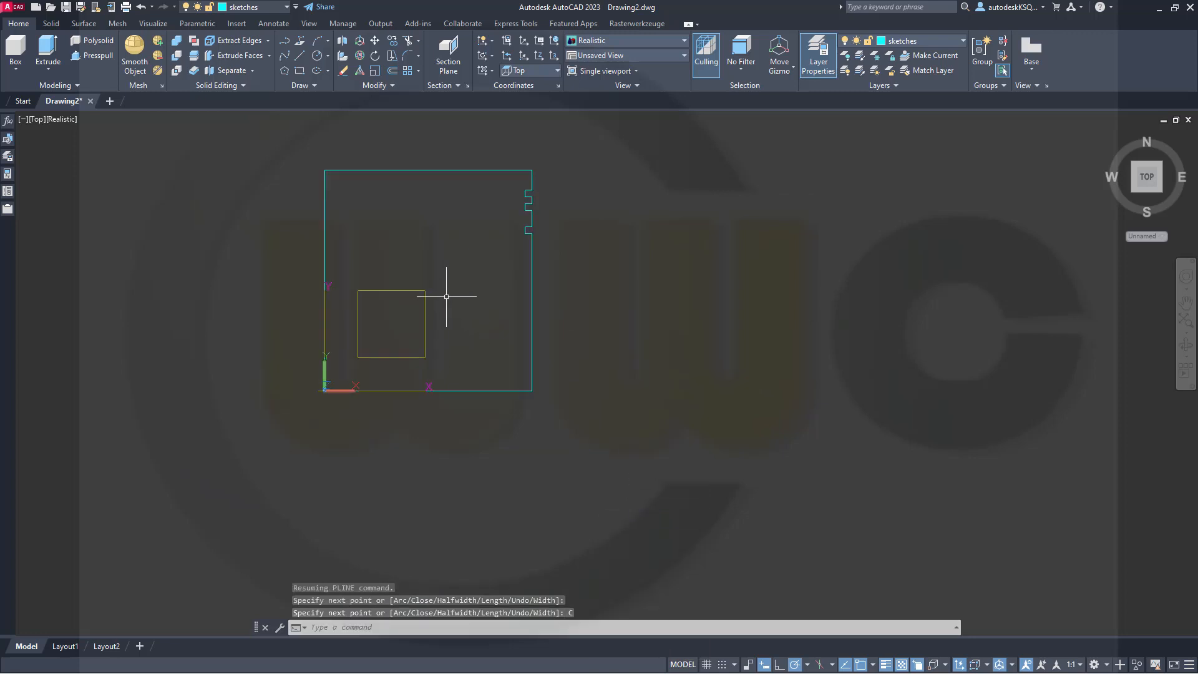
middle_drag(454, 294, 548, 322)
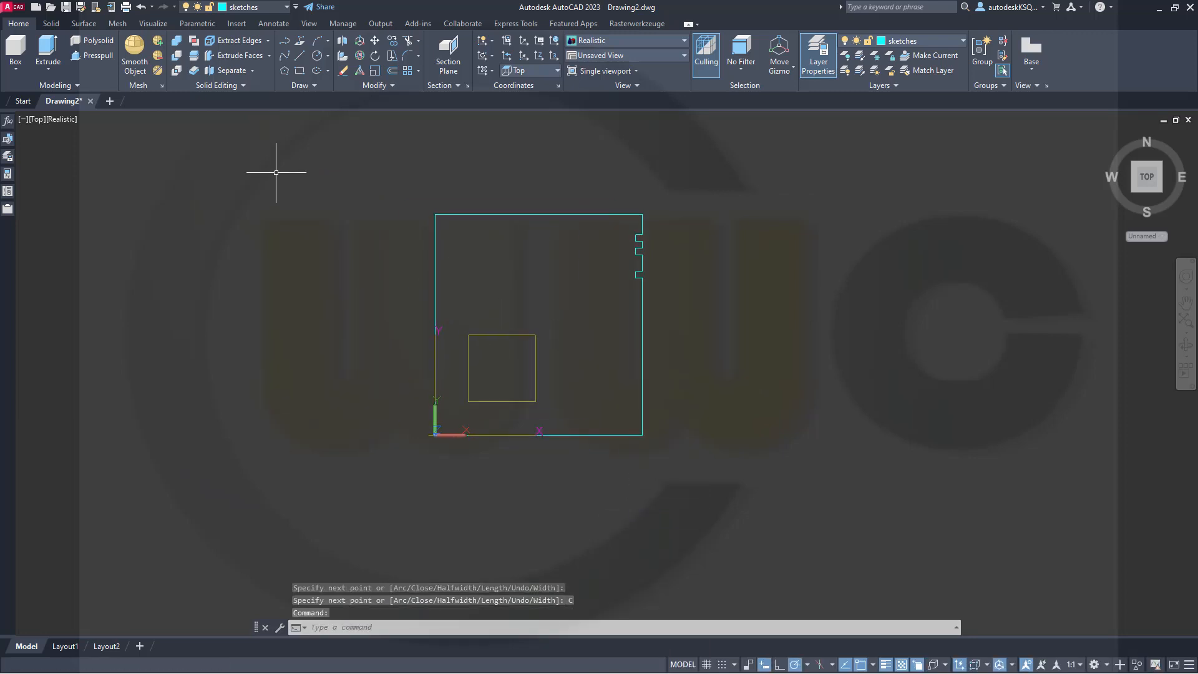
Step: On the solid_plus layer, revolve the closed piston profile 360 degrees about its straight vertical edge running through the origin
click(285, 8)
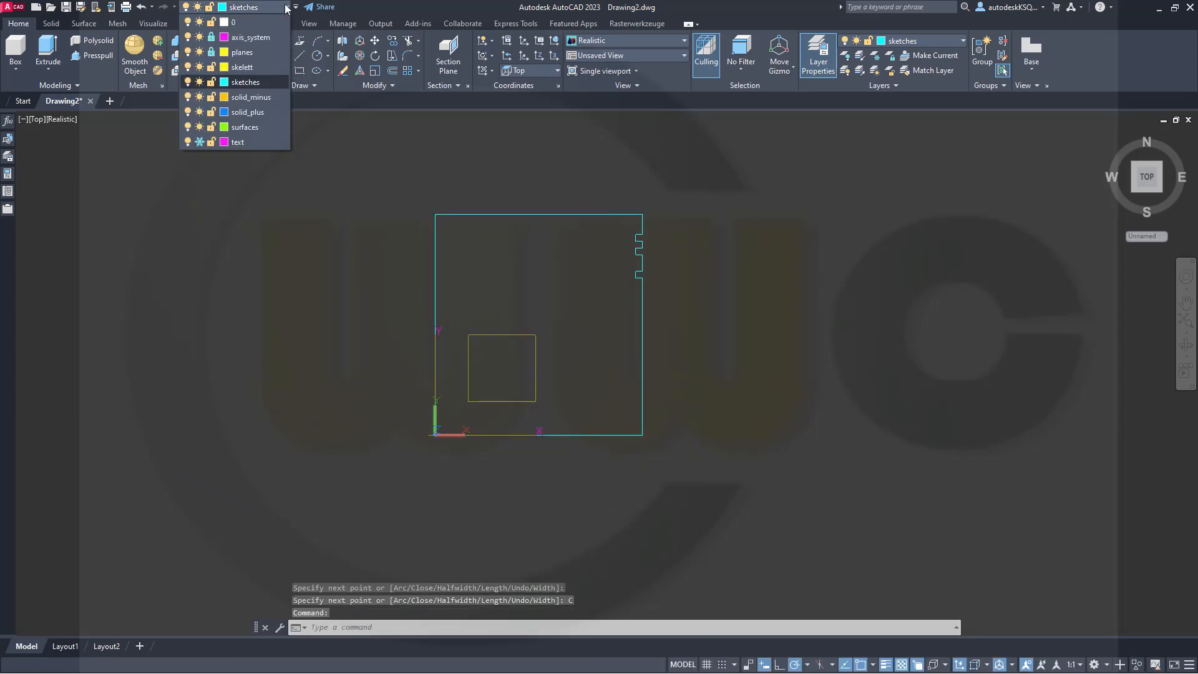
click(266, 112)
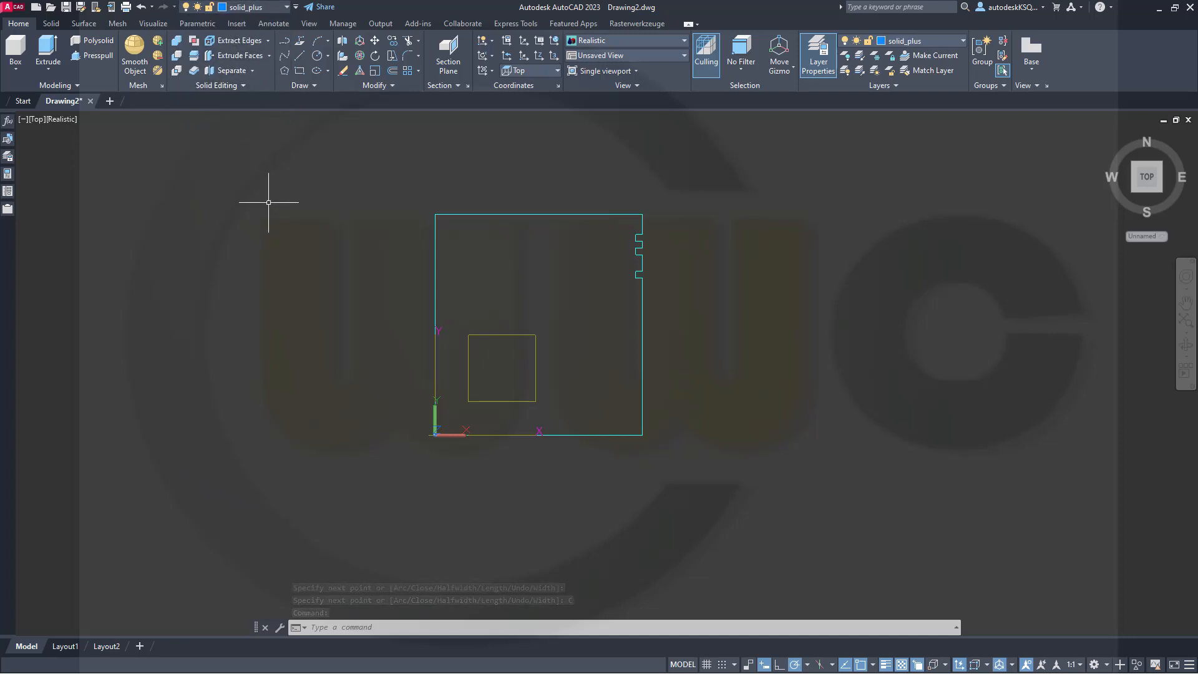
click(49, 73)
click(62, 141)
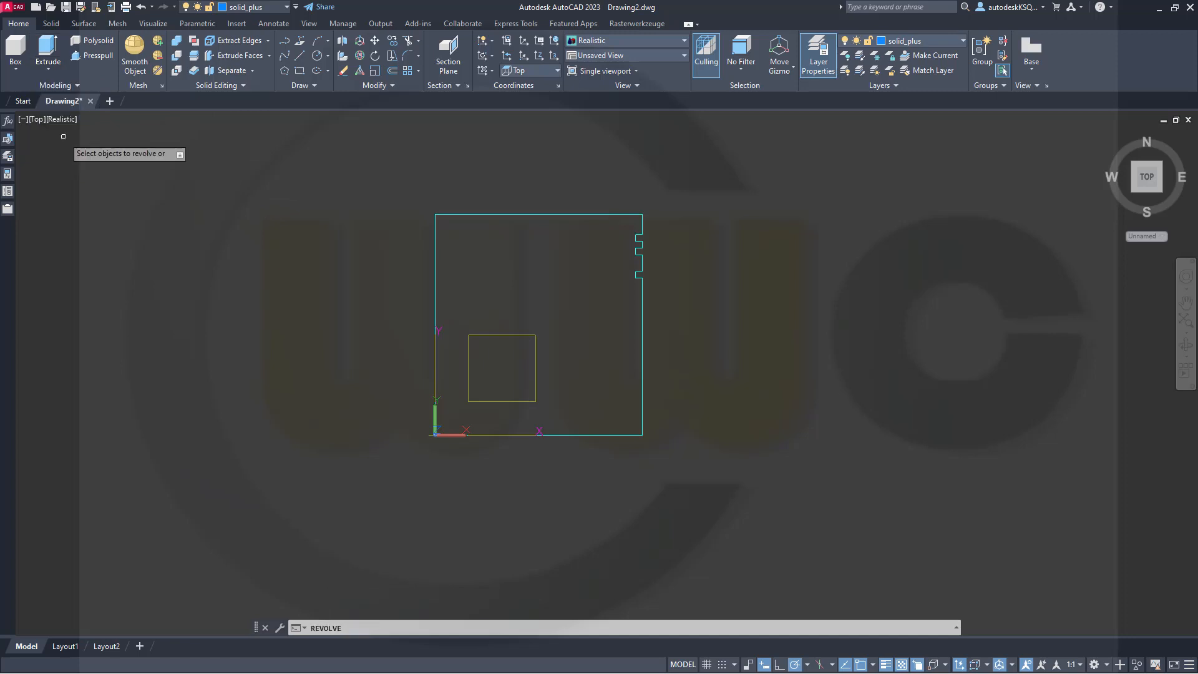
click(537, 243)
click(493, 200)
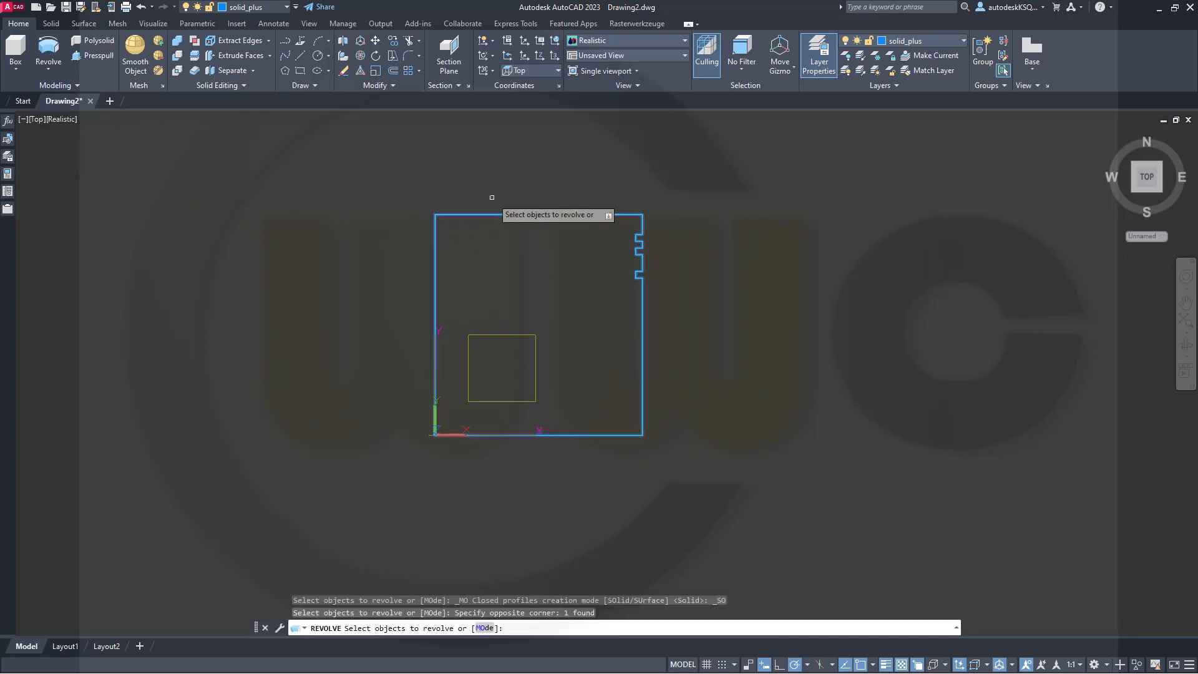
right_click(472, 173)
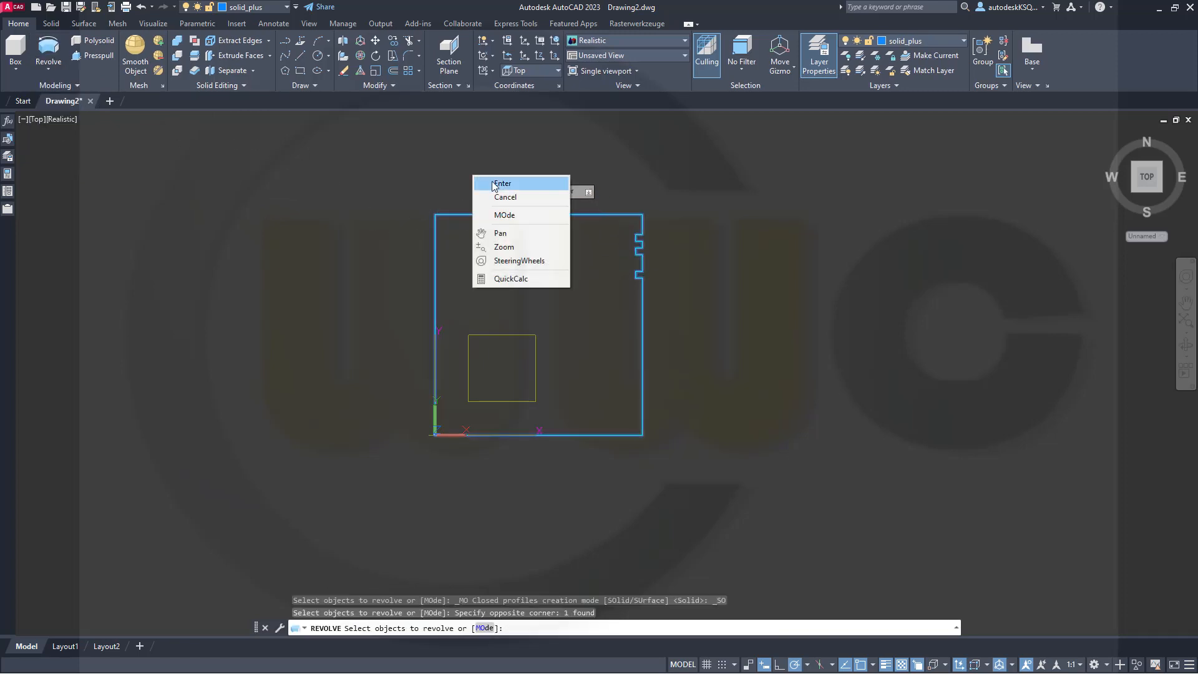
click(496, 182)
click(435, 215)
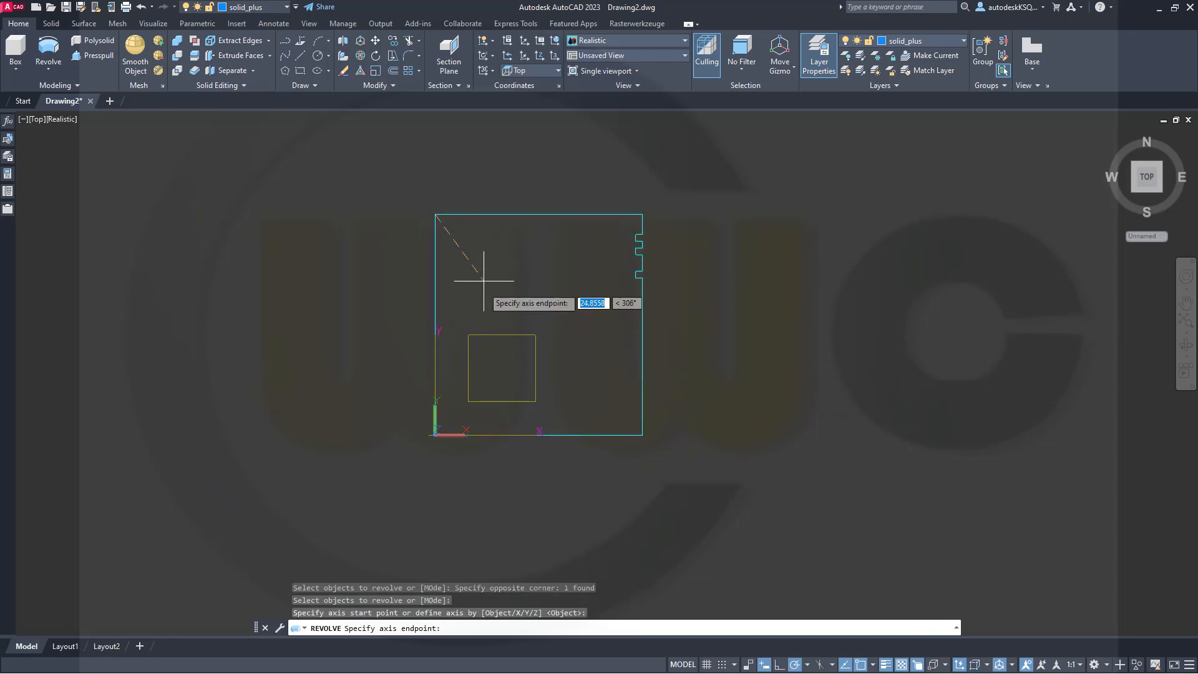
scroll(480, 287, up, 2)
scroll(484, 456, up, 3)
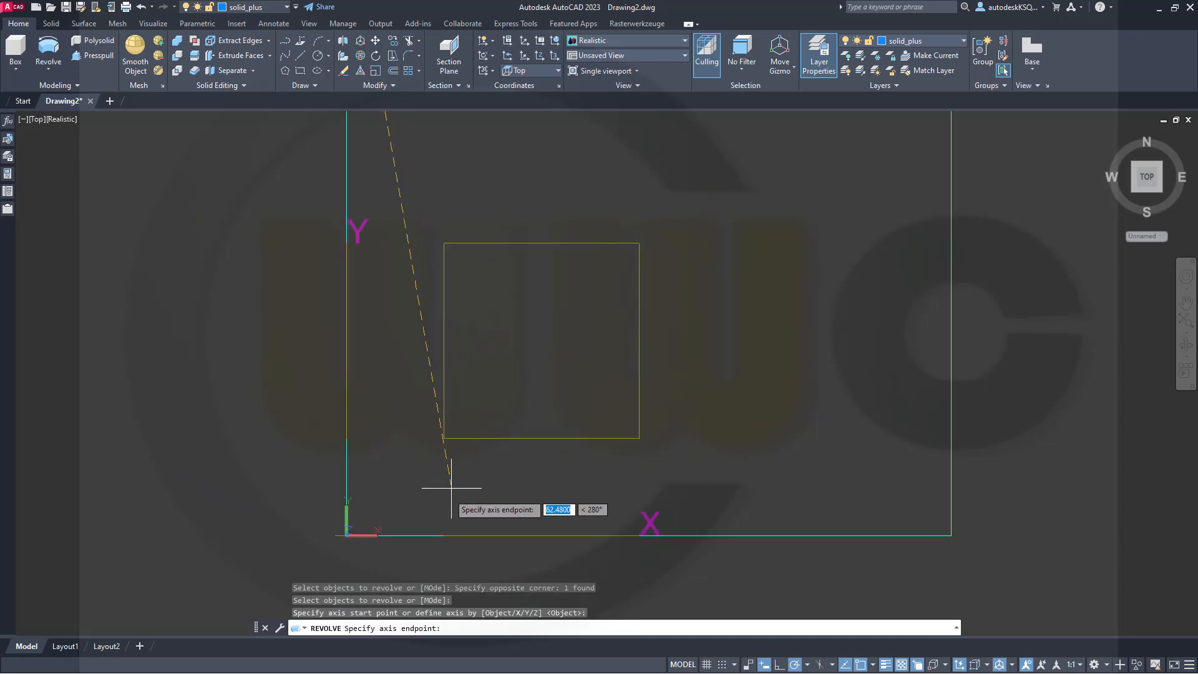
click(346, 535)
scroll(420, 523, down, 3)
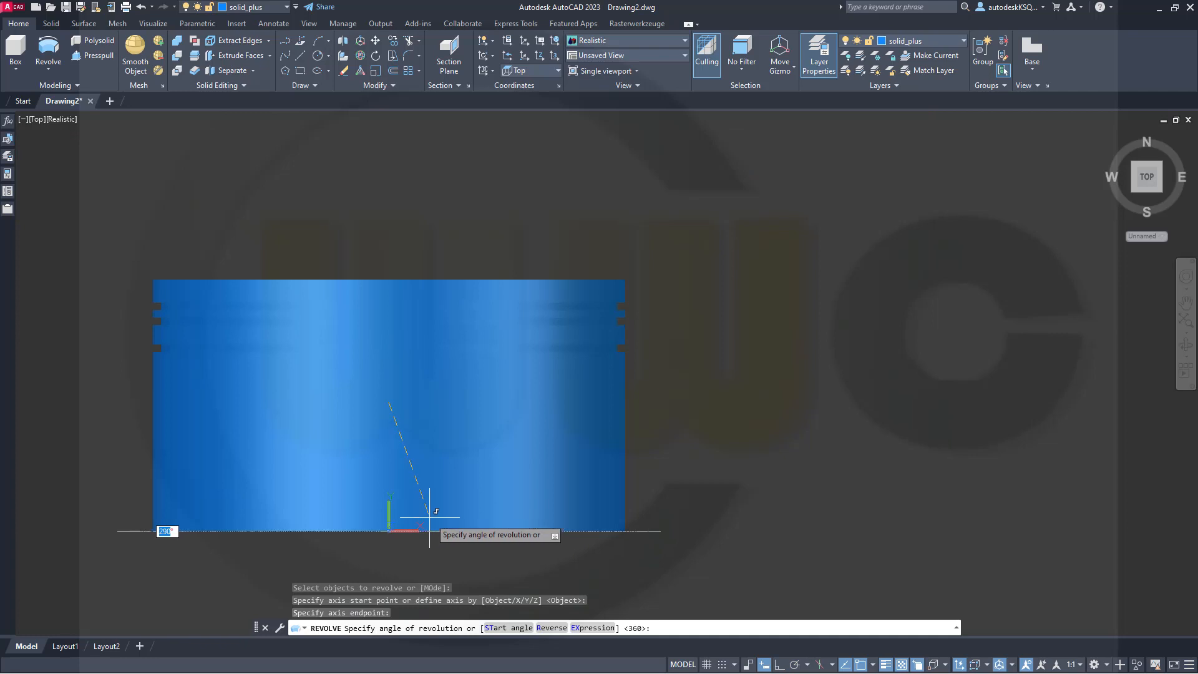
key(Return)
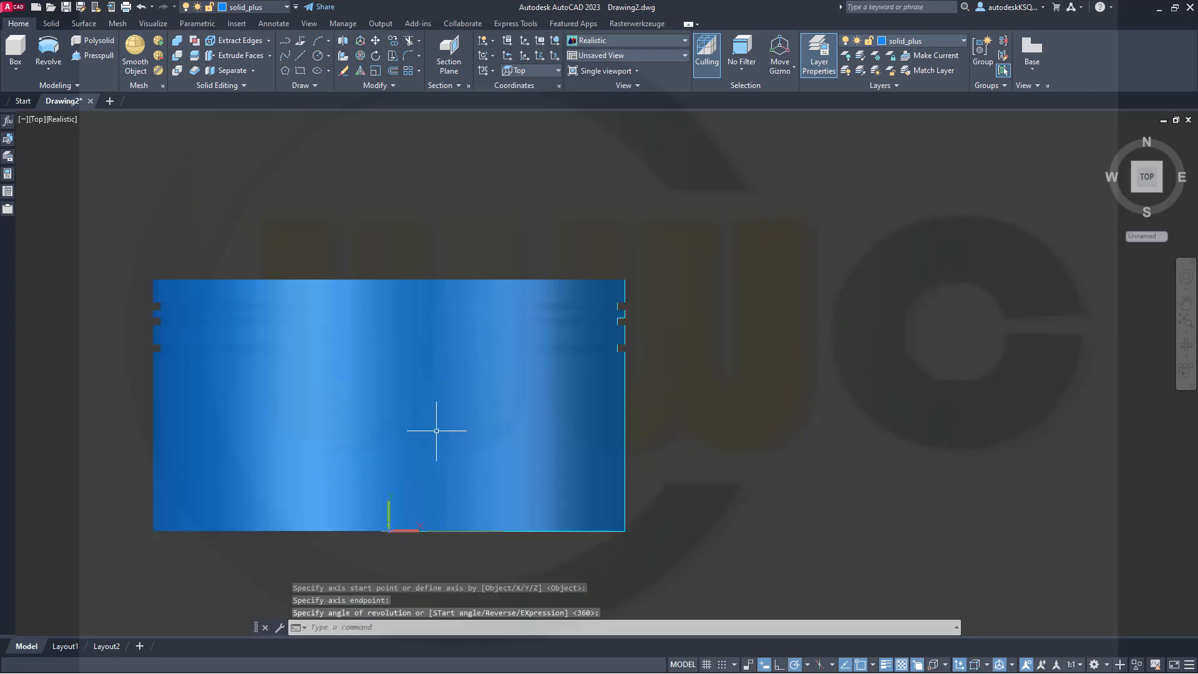
Step: Hide the revolved piston solid so that only the sketch geometry is displayed
scroll(464, 409, down, 2)
middle_drag(454, 425, 510, 395)
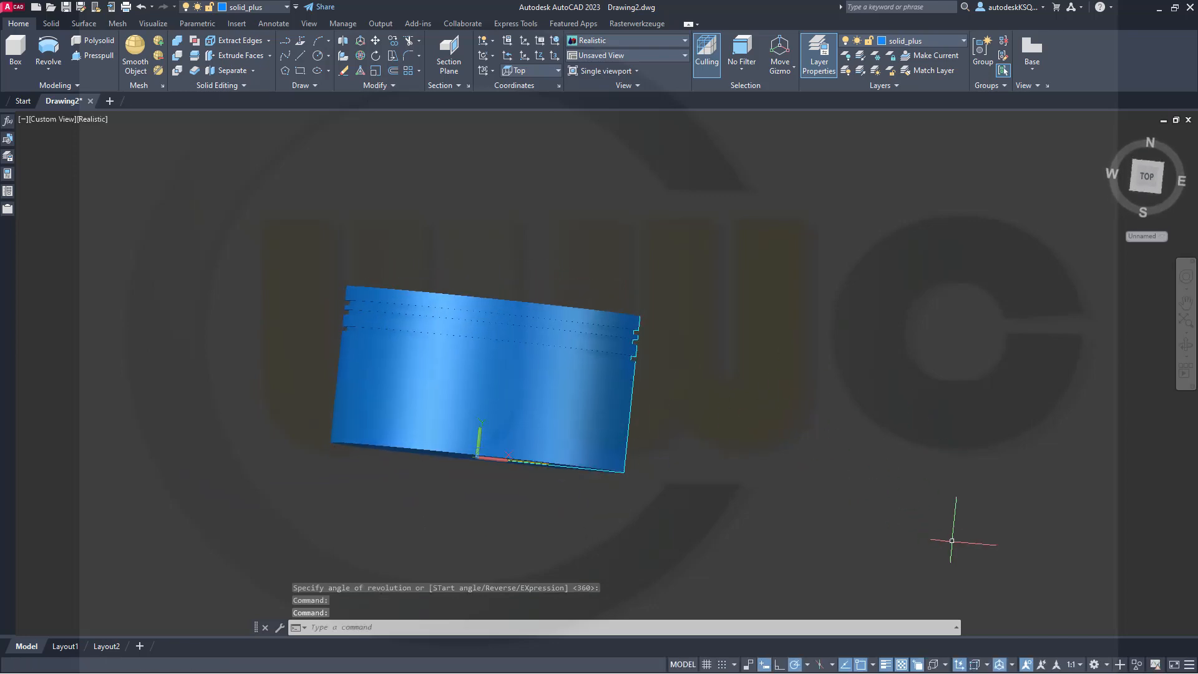
click(1140, 665)
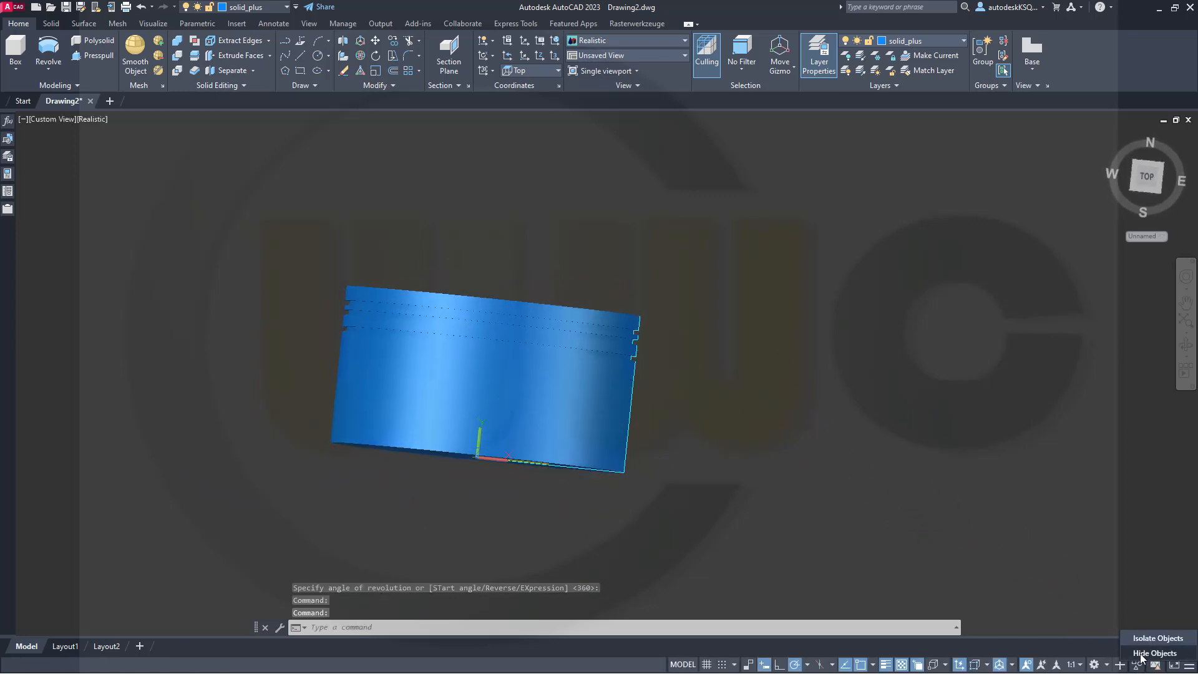
click(1143, 654)
click(545, 372)
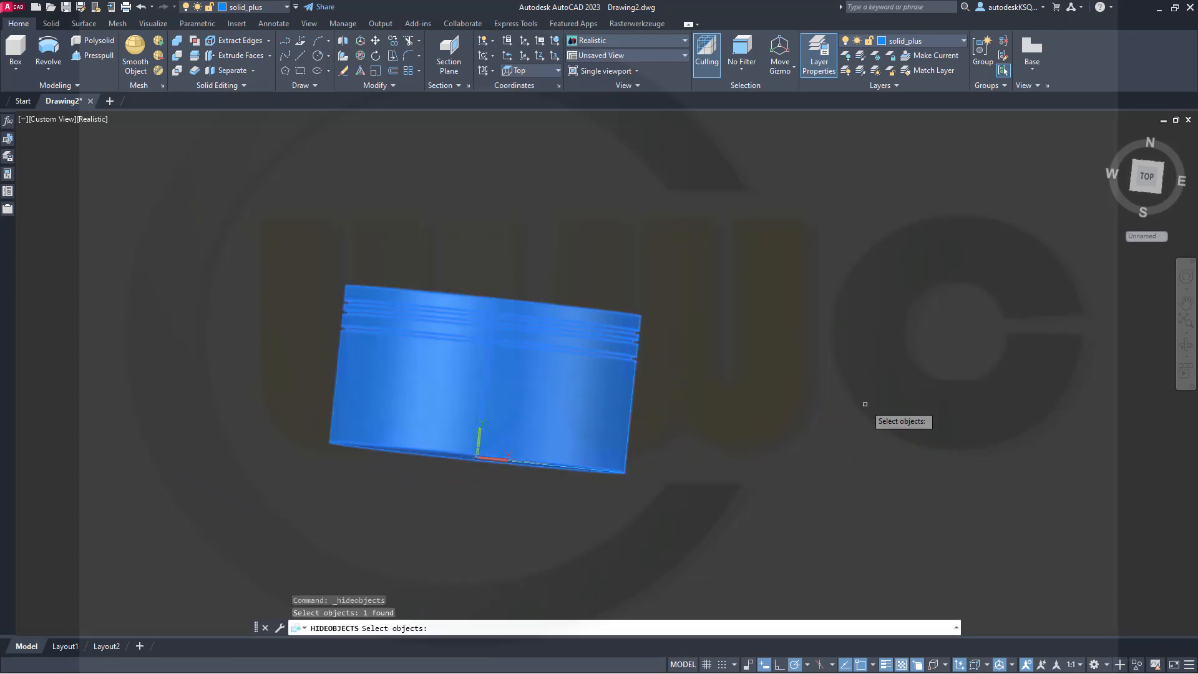
key(Return)
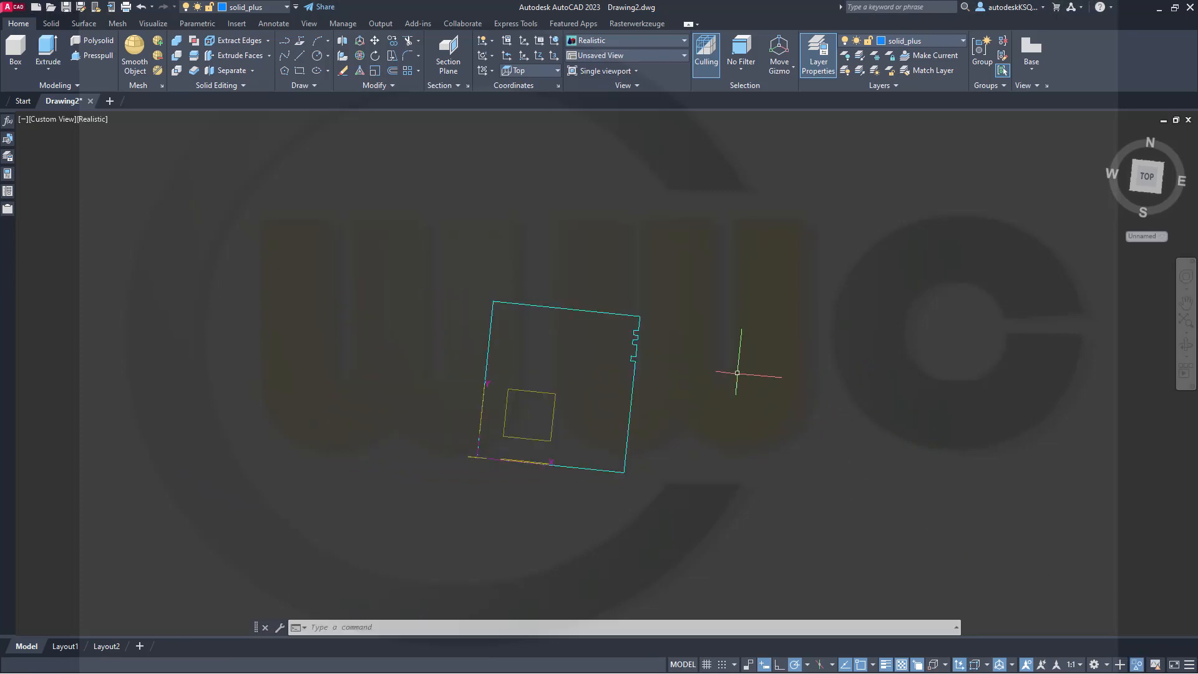
Step: Restore the saved custom model view zx_view to work in the ZX plane
middle_drag(740, 366, 655, 379)
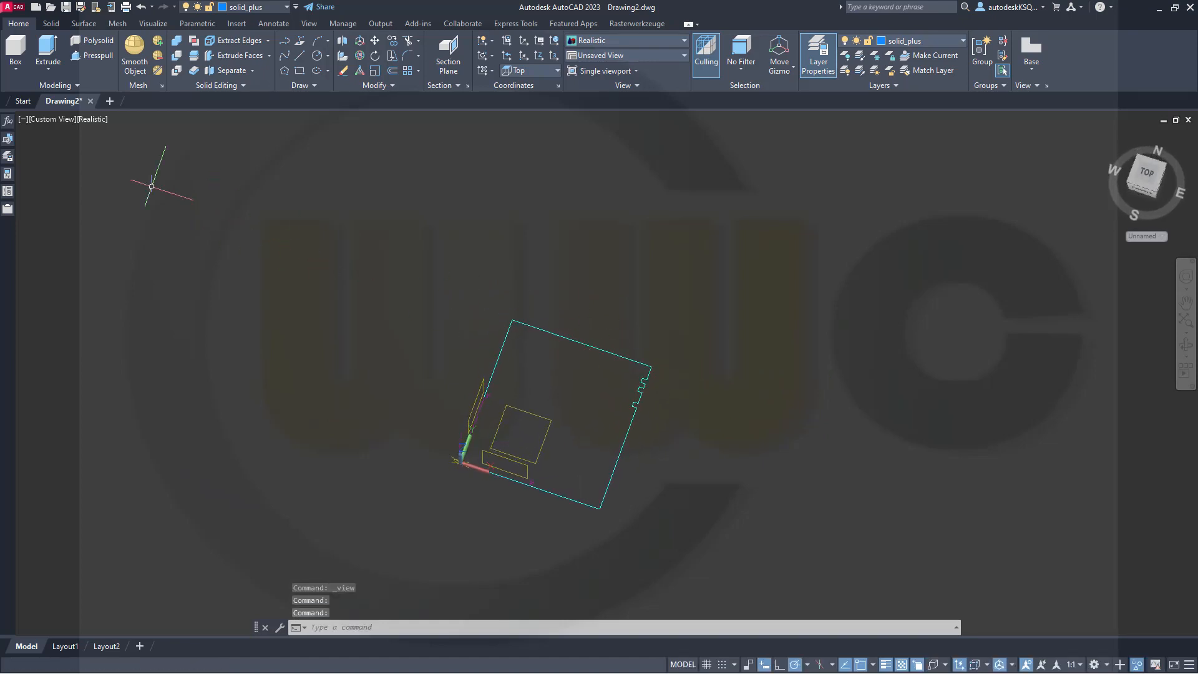
click(50, 119)
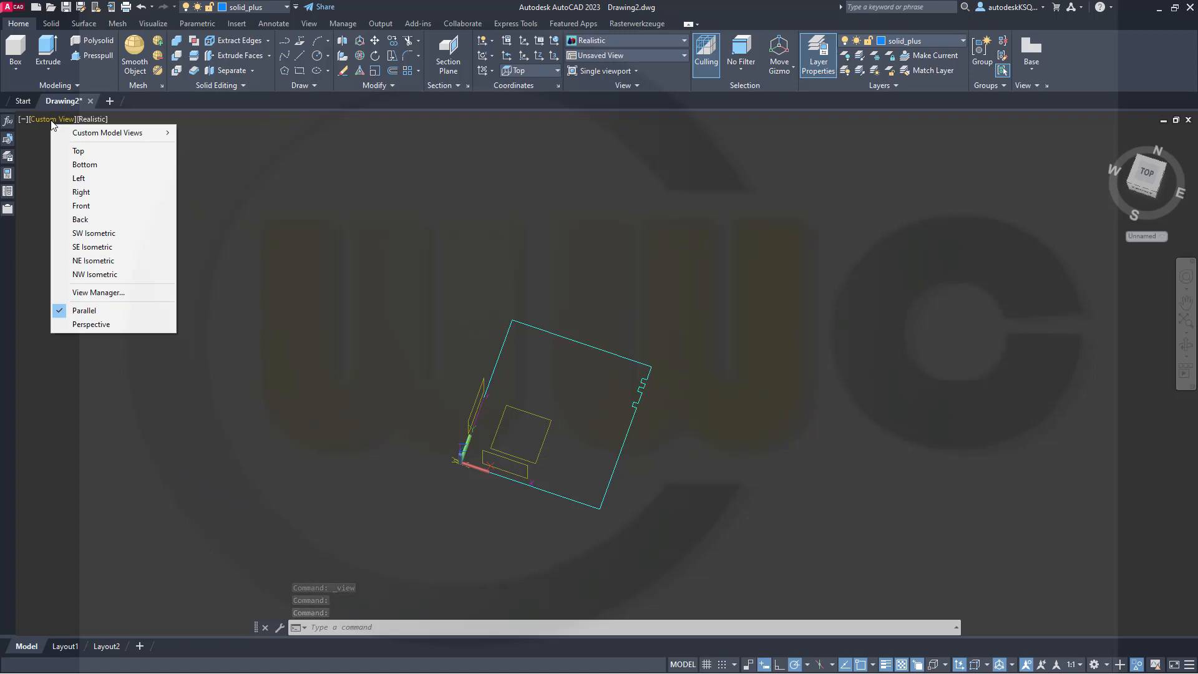
mouse_move(77, 133)
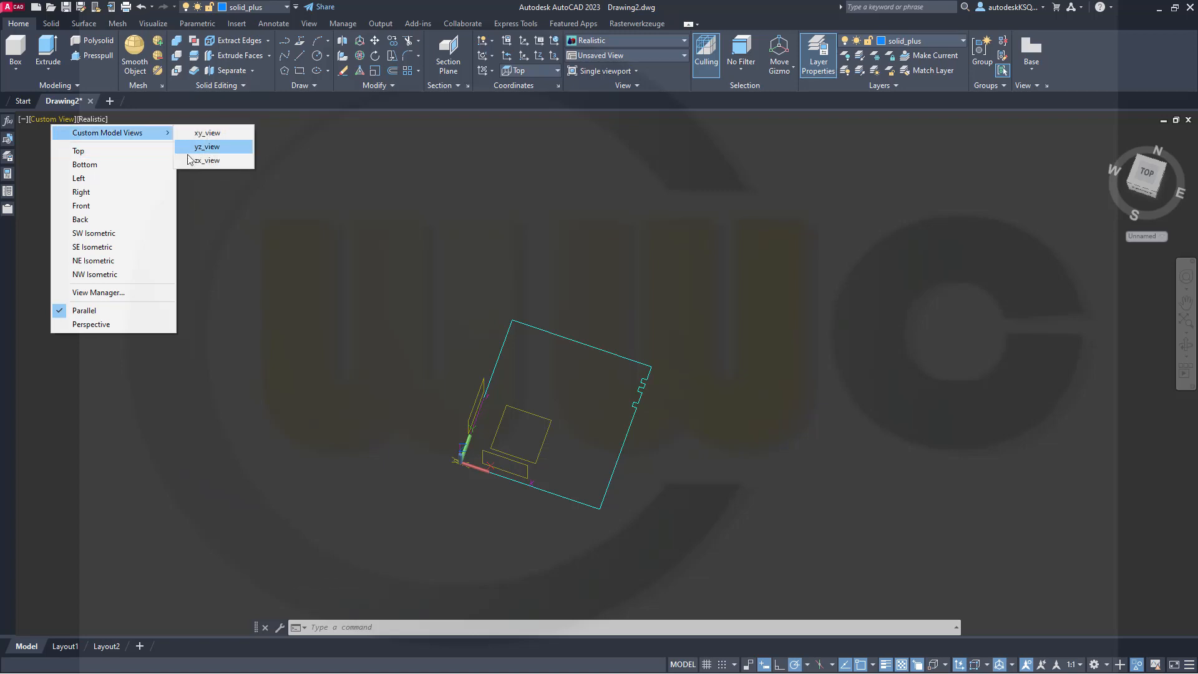
click(208, 161)
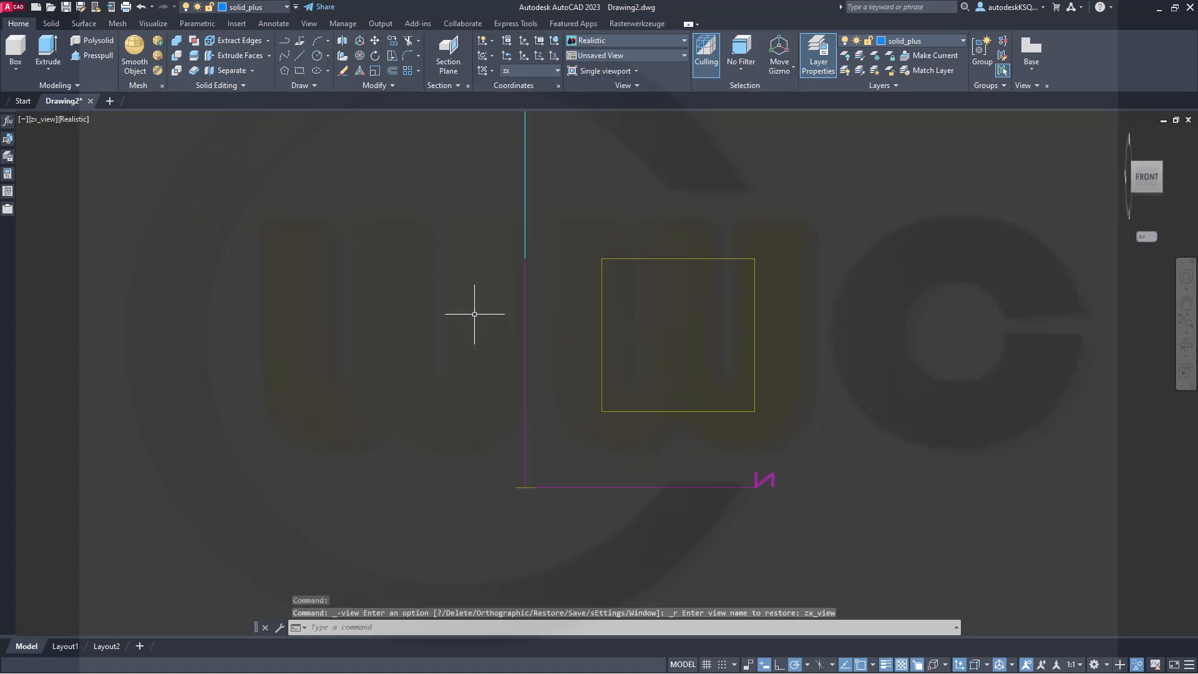
Step: On the sketches layer, draw a circle centred at 0,0 with a diameter of 112 in the ZX plane
shift+middle_drag(475, 313, 359, 284)
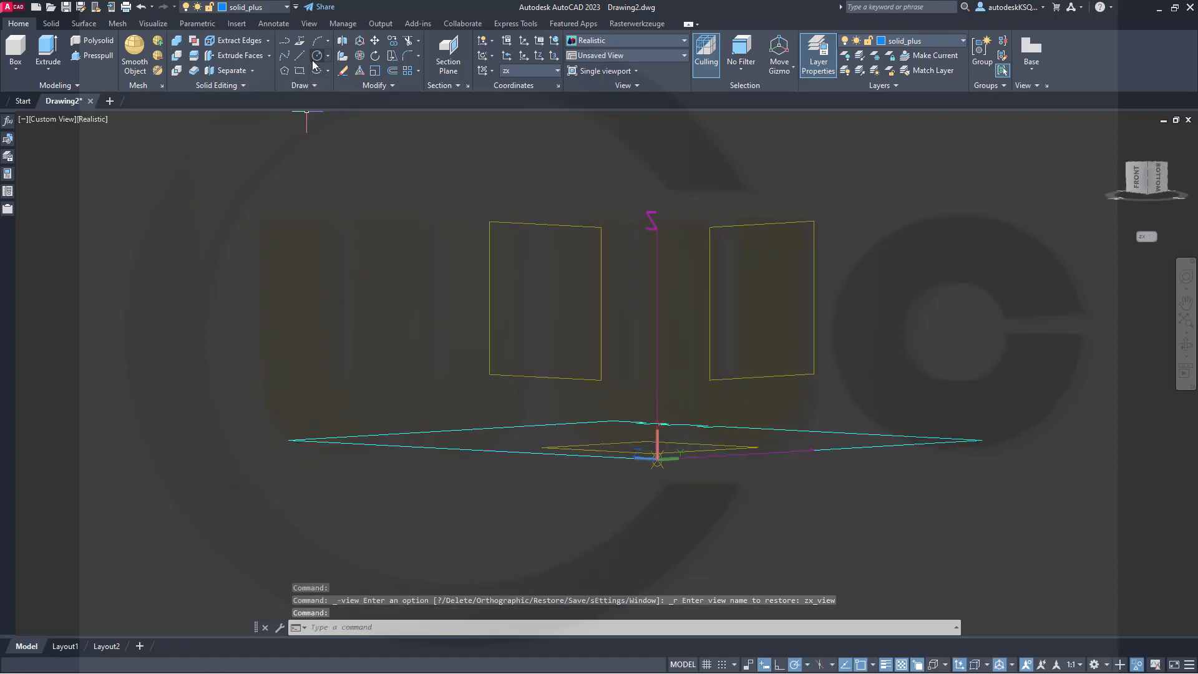
click(286, 8)
click(259, 82)
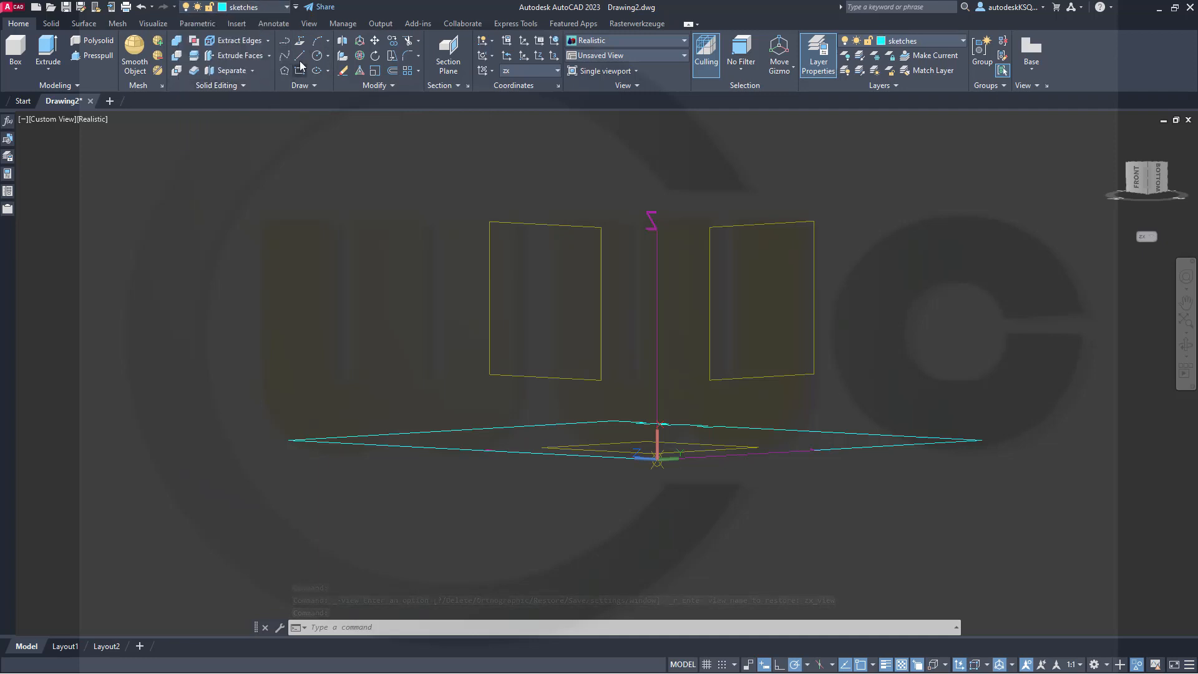
click(317, 55)
text(0,0)
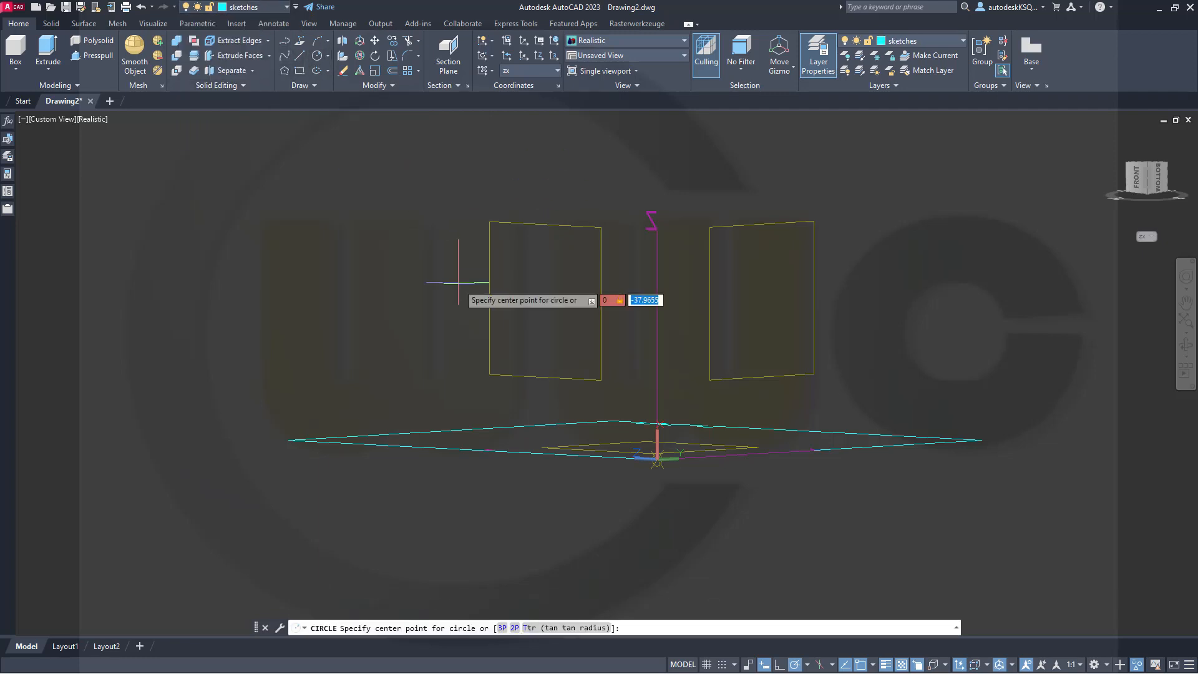
key(Return)
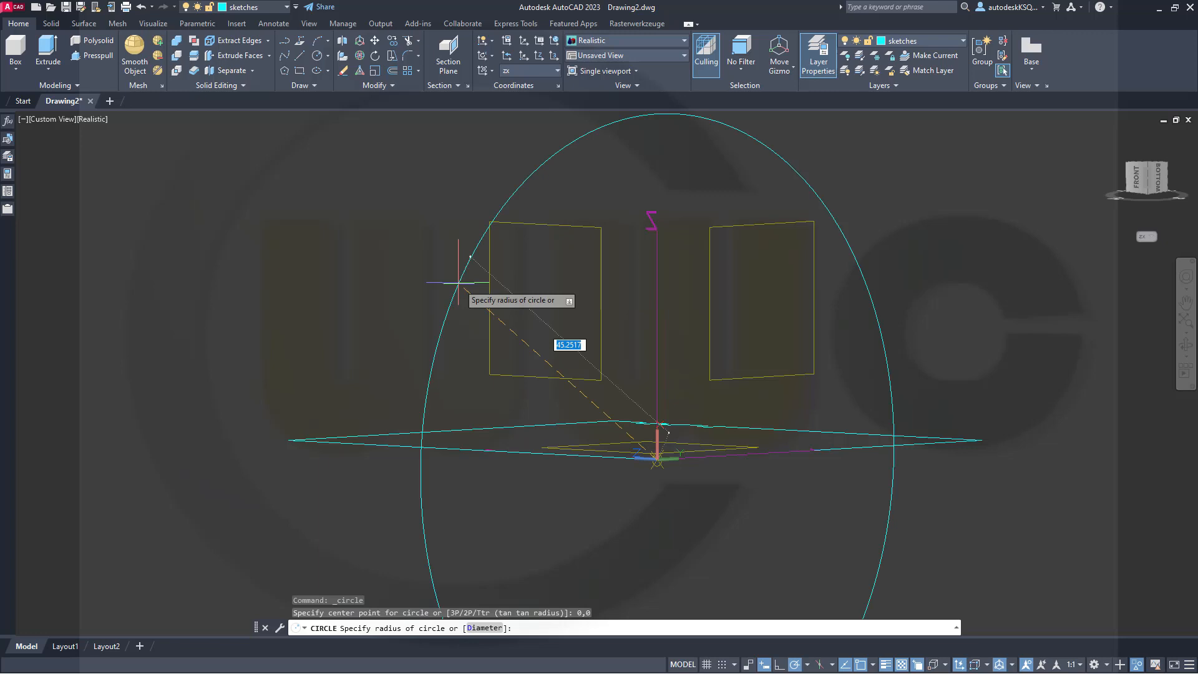
right_click(459, 283)
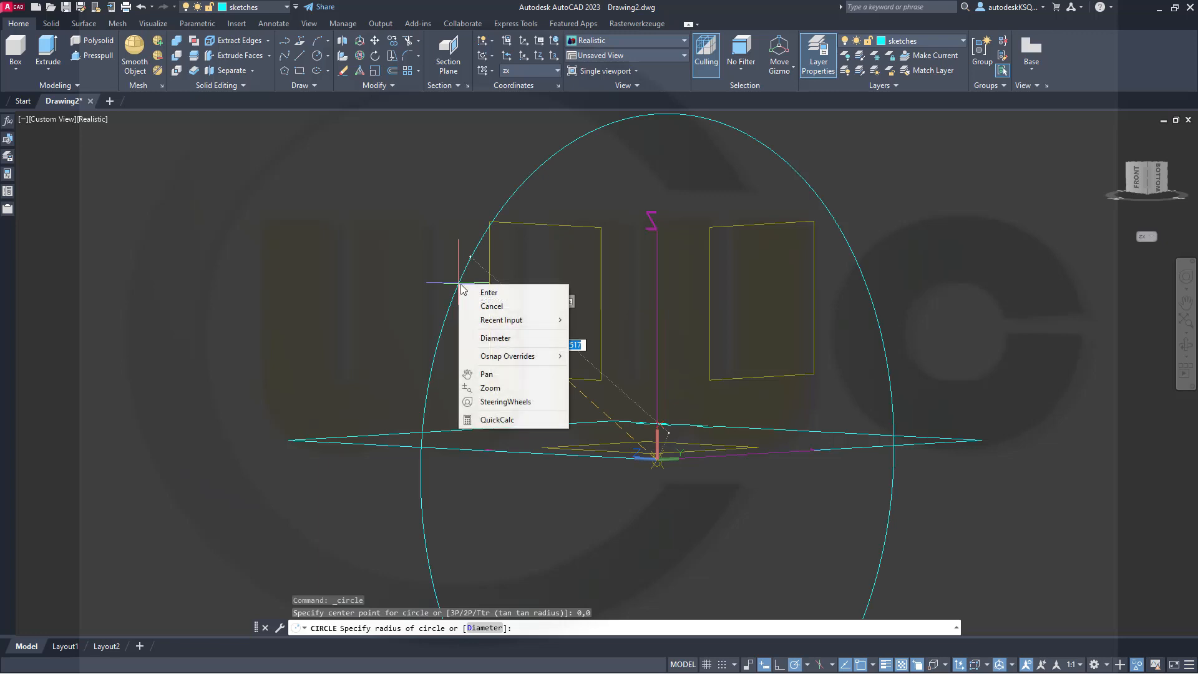
click(505, 340)
key(Return)
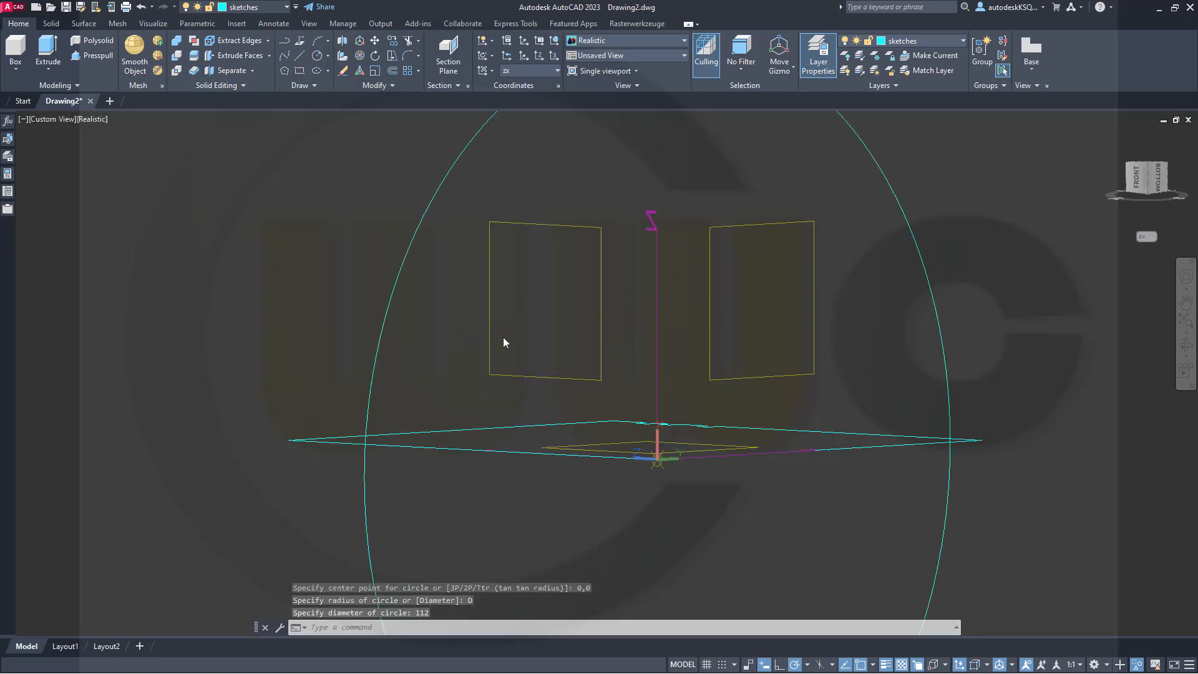
key(Escape)
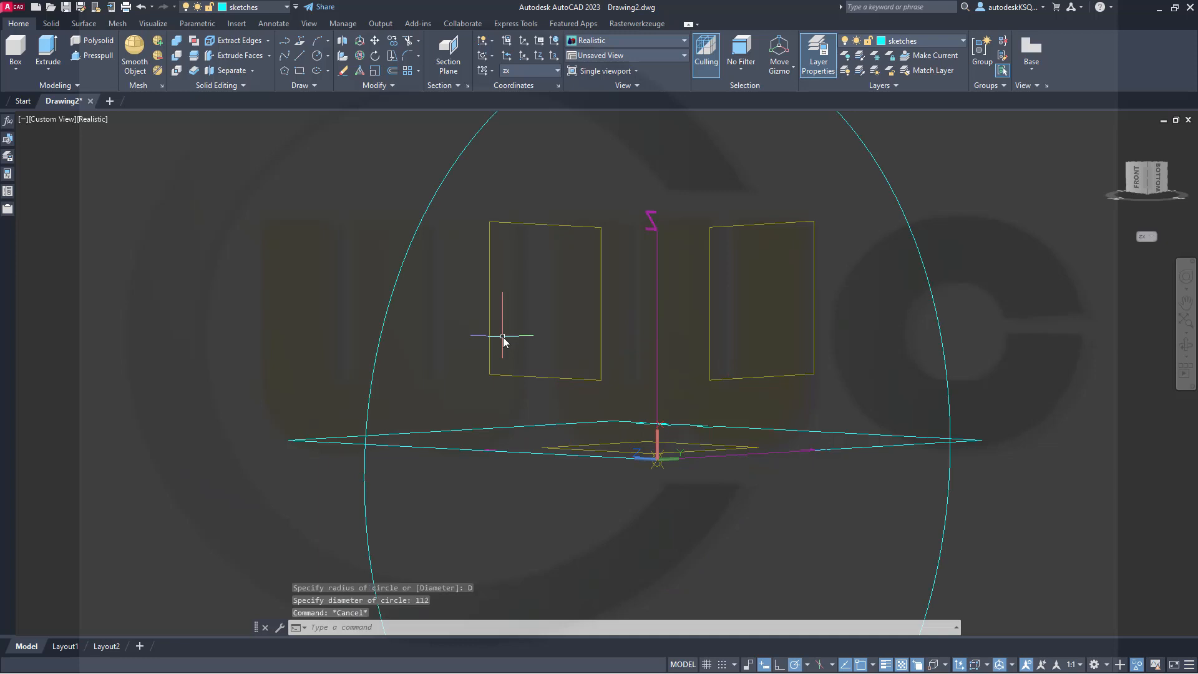
Step: Extrude the 112-diameter circle to a height of 15 as a solid disc
scroll(500, 337, down, 2)
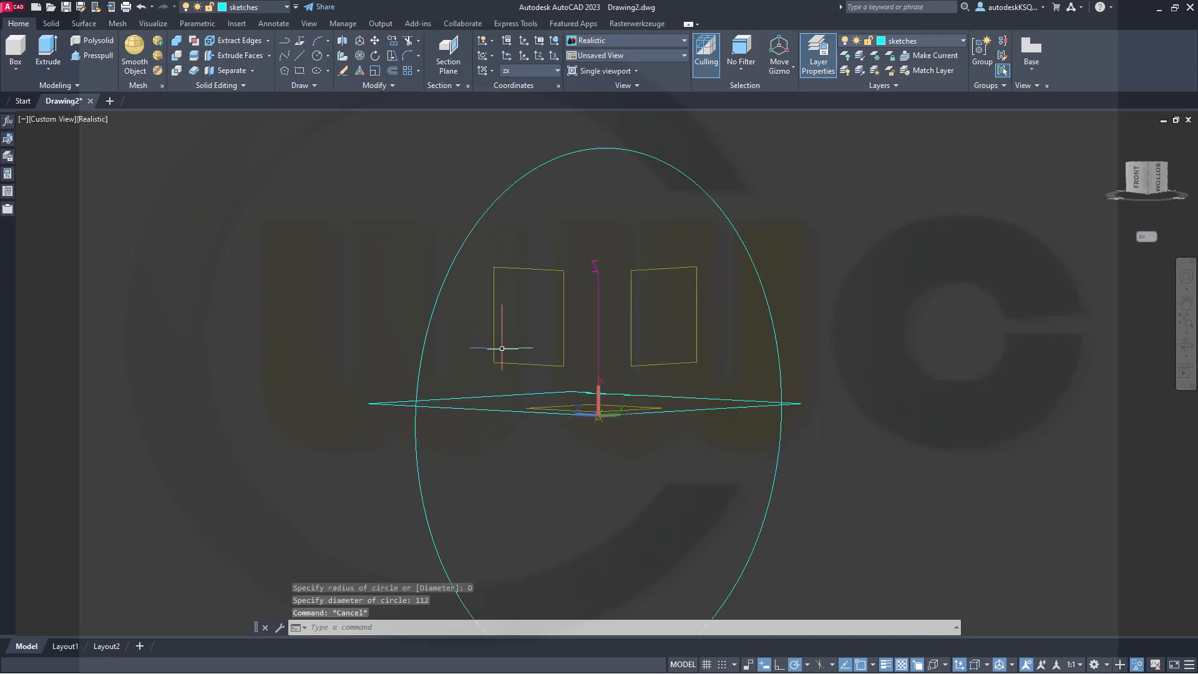
click(52, 56)
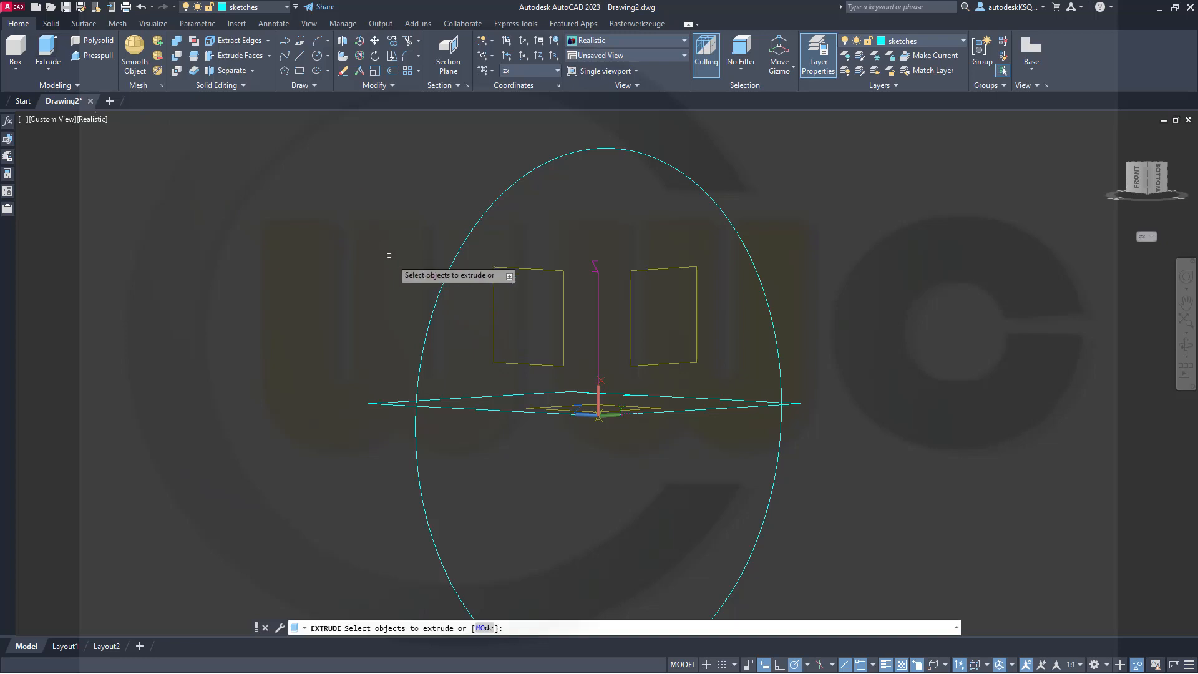
click(427, 311)
right_click(385, 266)
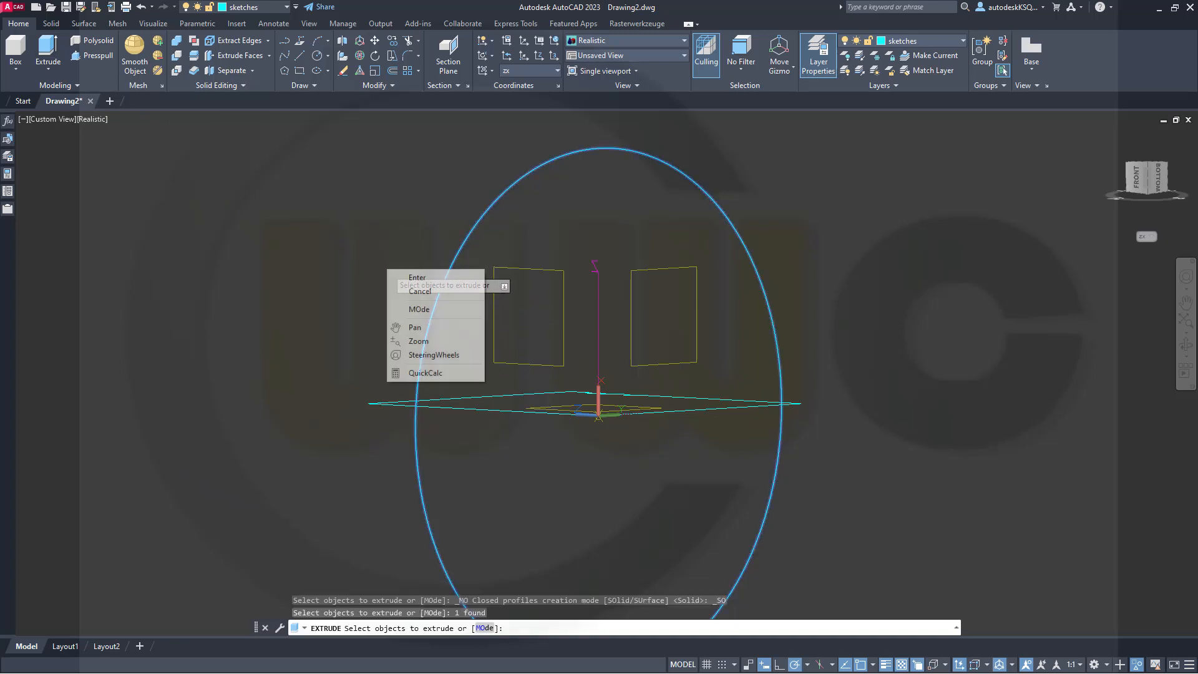
click(408, 277)
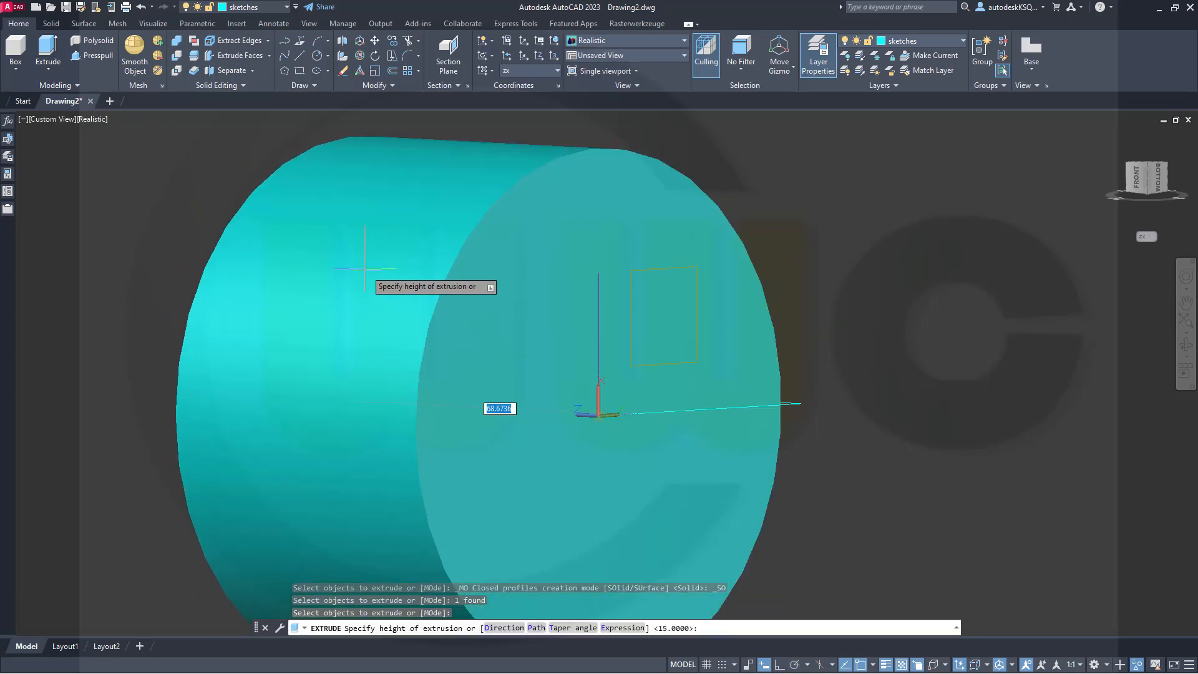
text(15)
key(Return)
key(Escape)
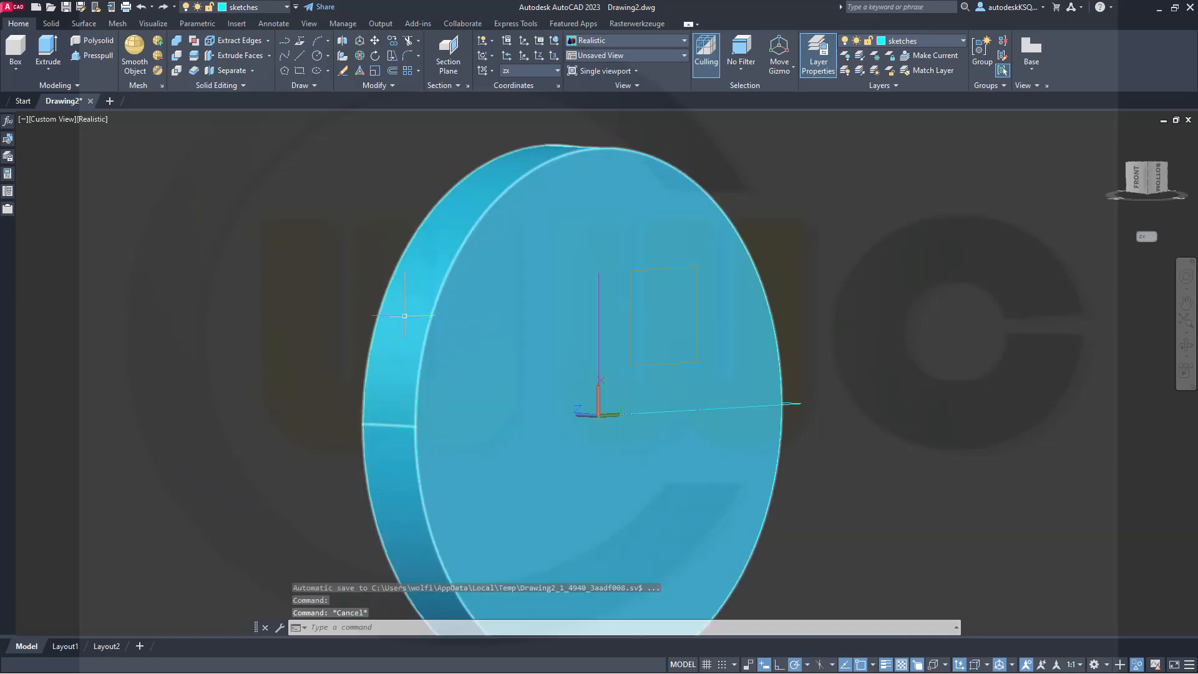
Step: Move the extruded disc to the solid_minus layer and clear the selection
click(405, 316)
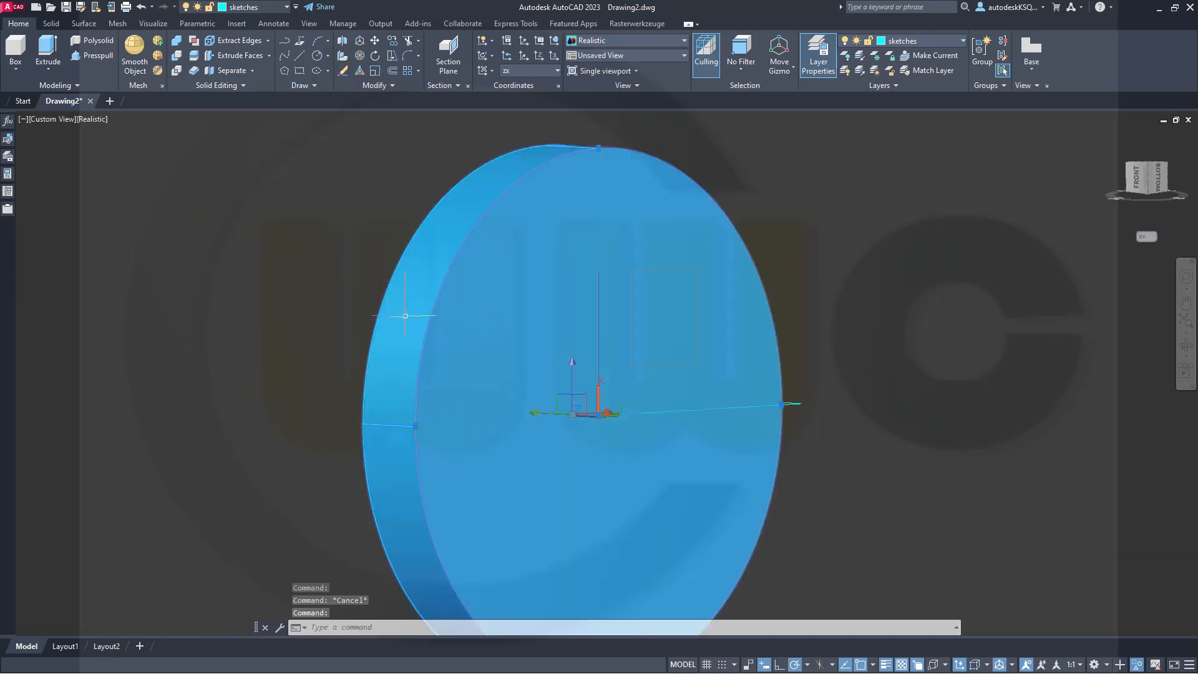
click(288, 11)
click(274, 100)
key(Escape)
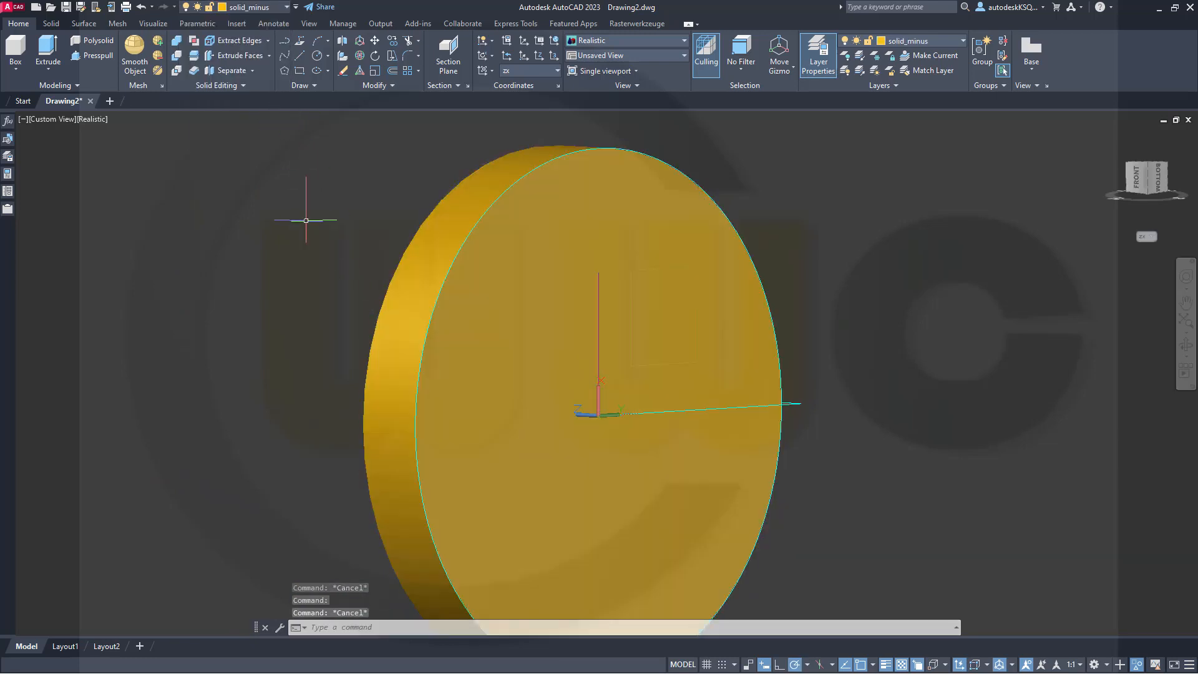
Step: Hide the extruded disc on the solid_minus layer, leaving the circle and the piston profile displayed
click(1134, 665)
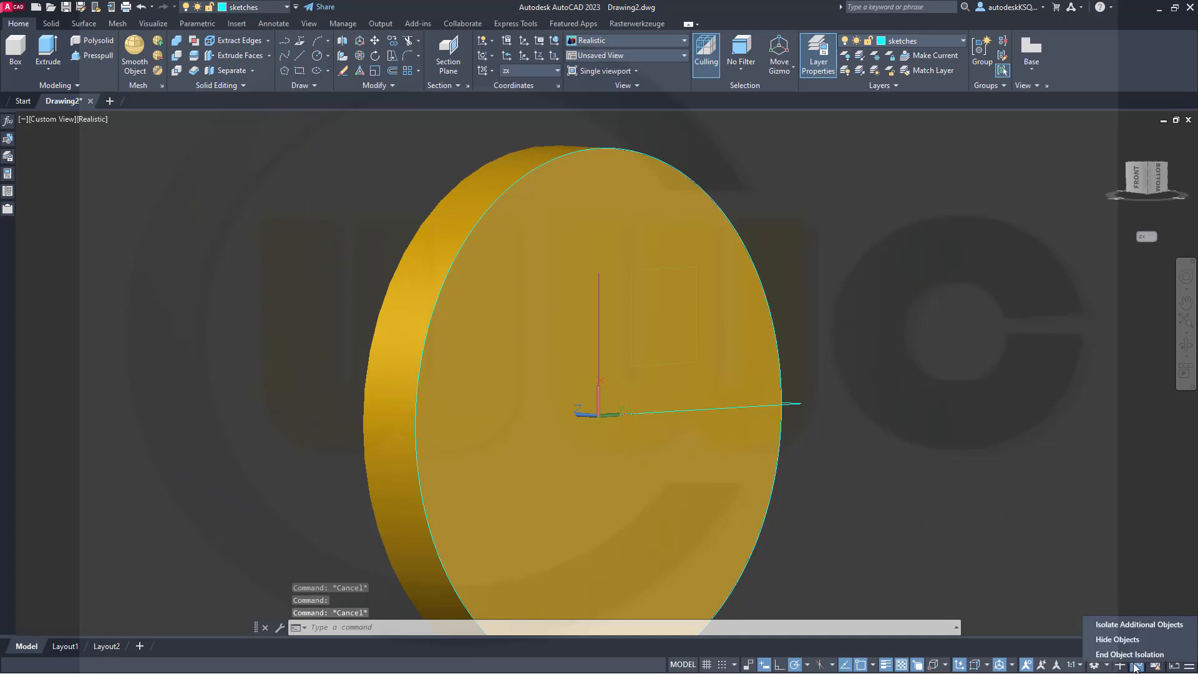
click(1117, 639)
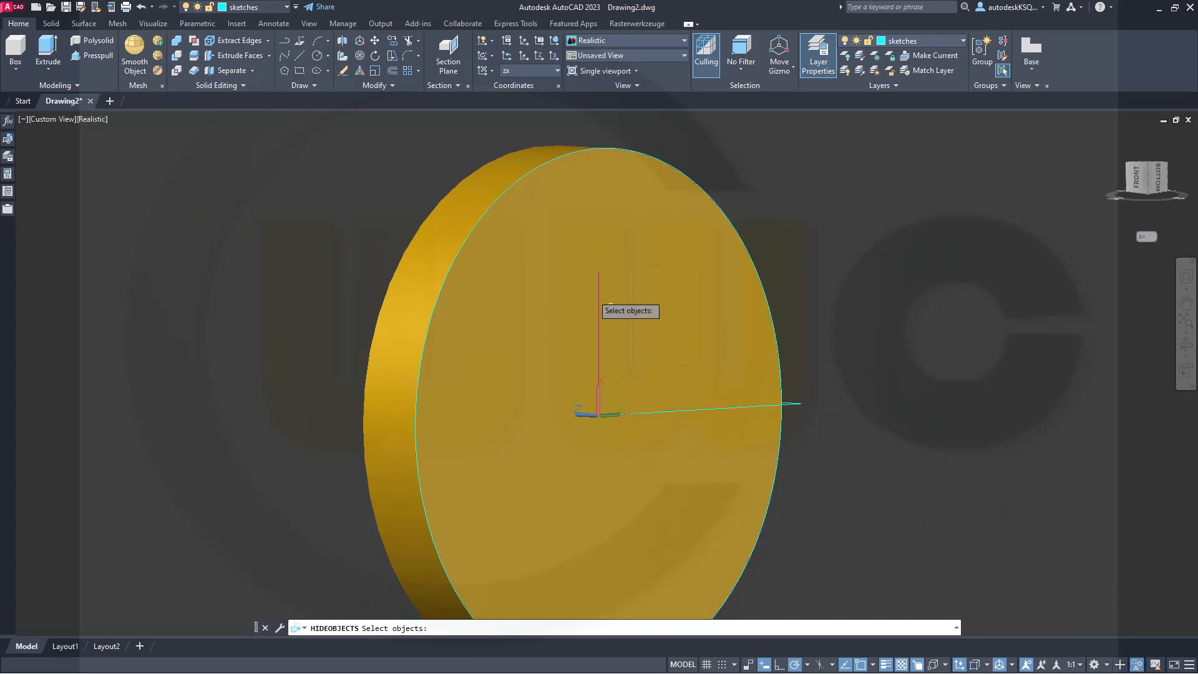
click(572, 281)
key(Return)
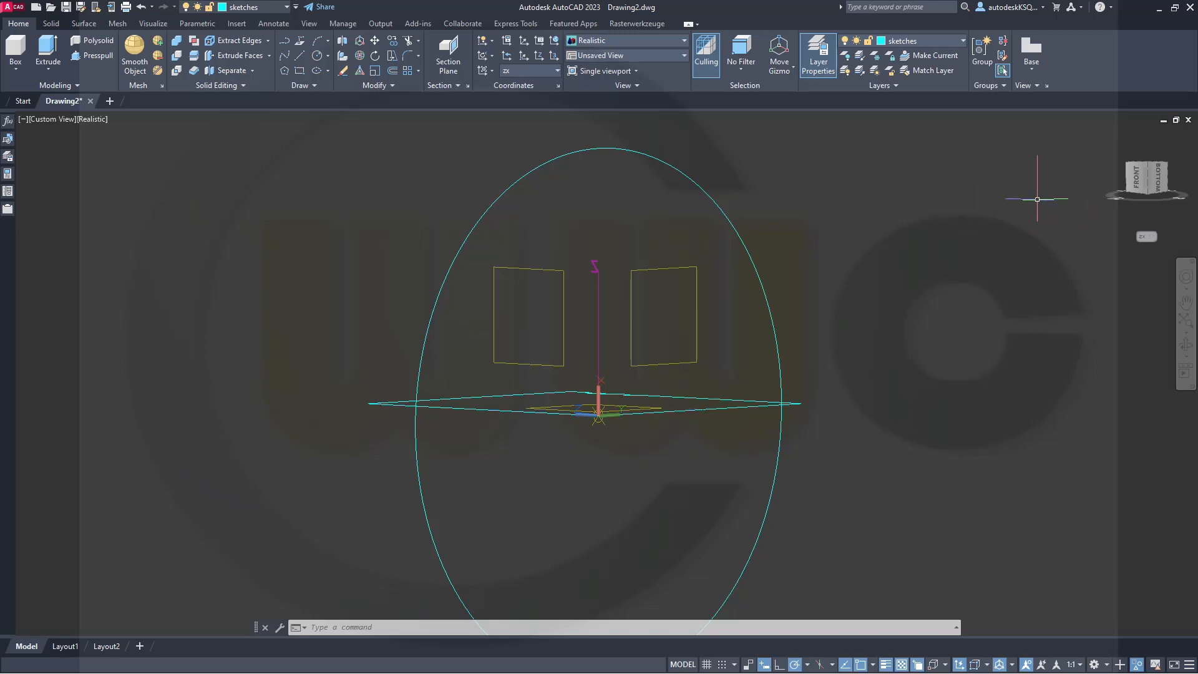
shift+middle_drag(1033, 219, 1193, 232)
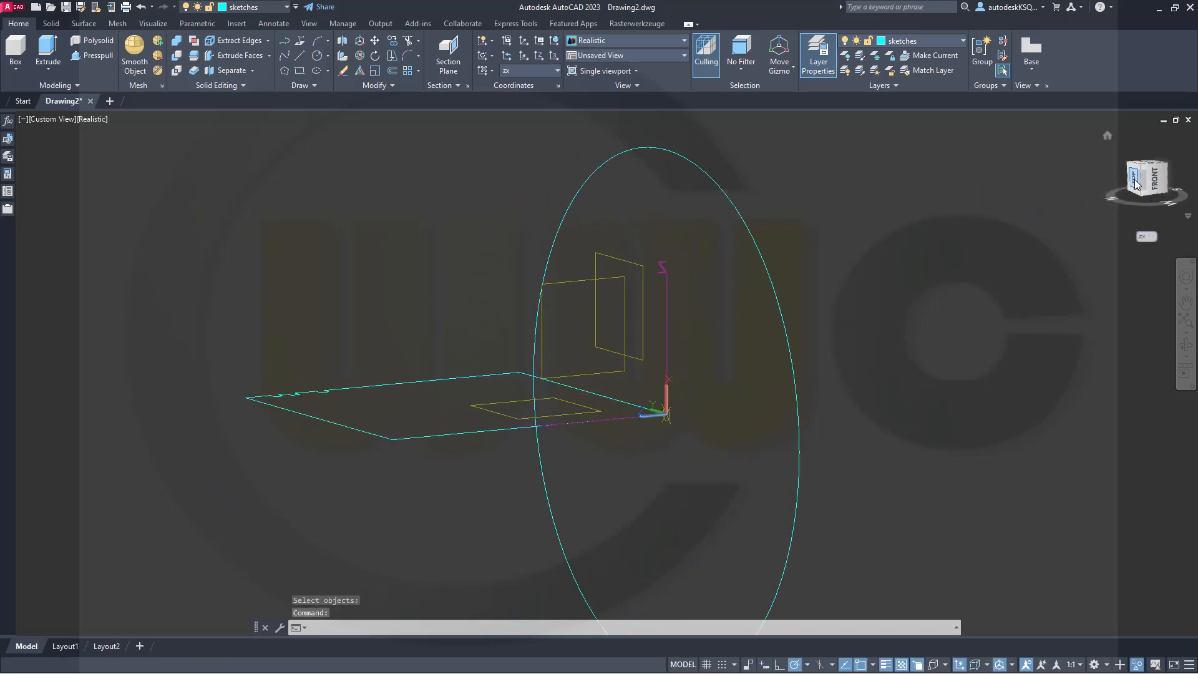
Step: Draw a circle of radius 25 centred at 0,27.5 in the plane of the large circle
click(1134, 178)
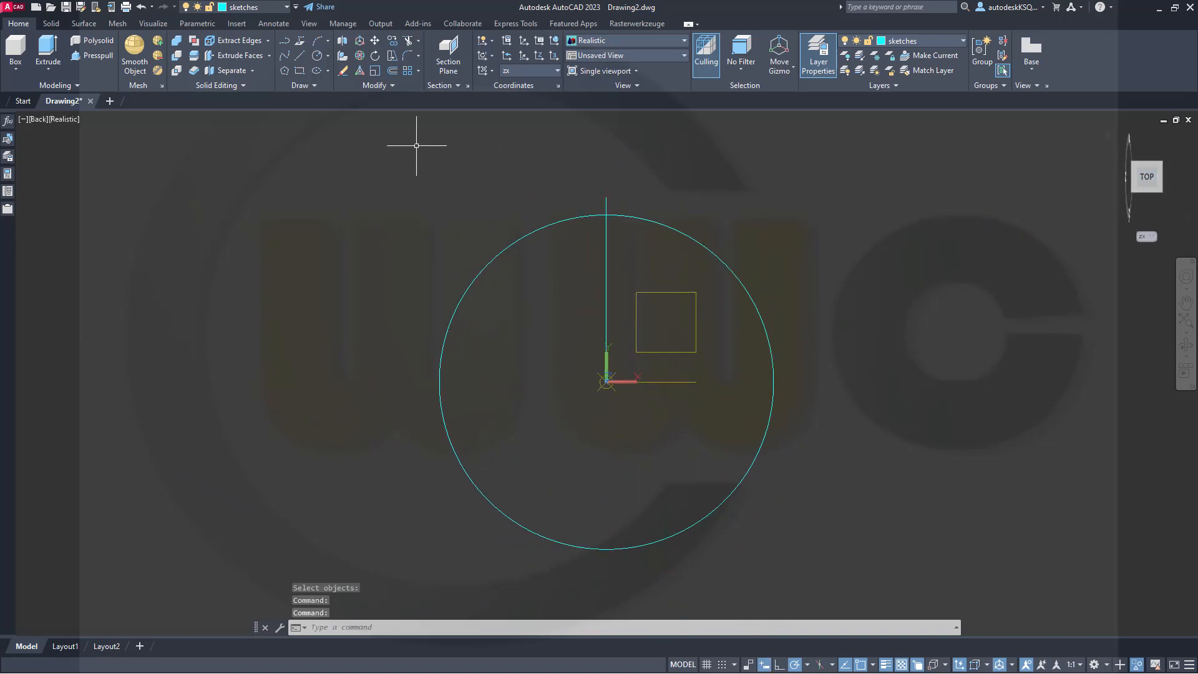
click(317, 56)
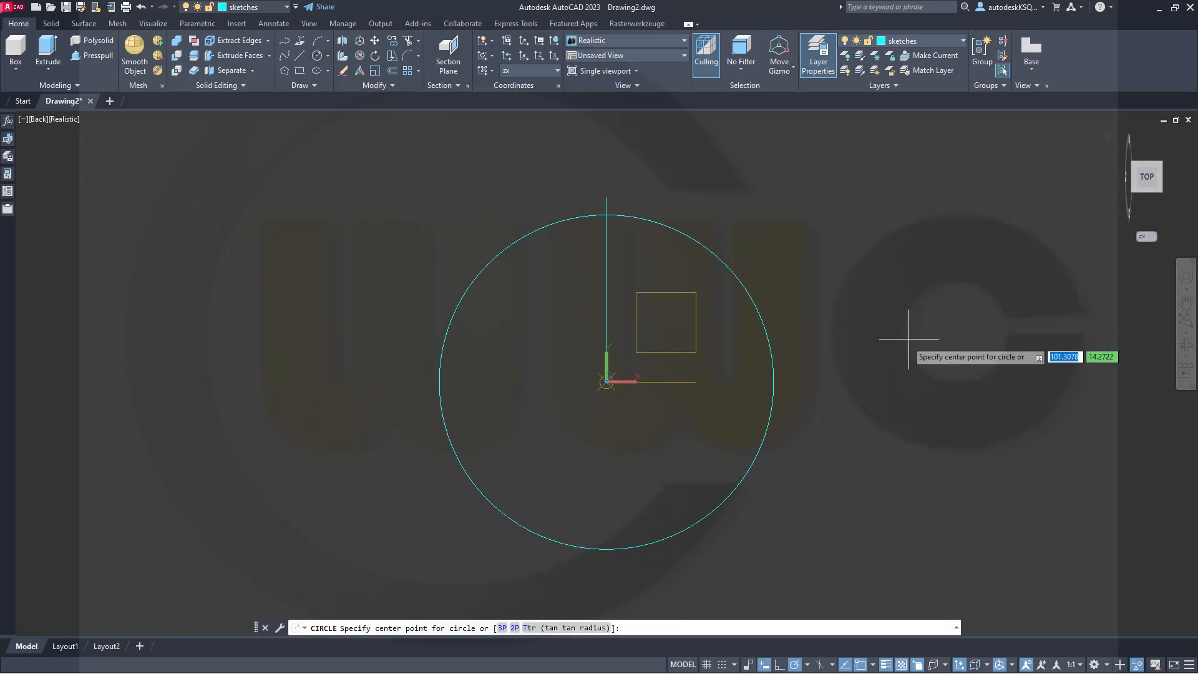
key(Tab)
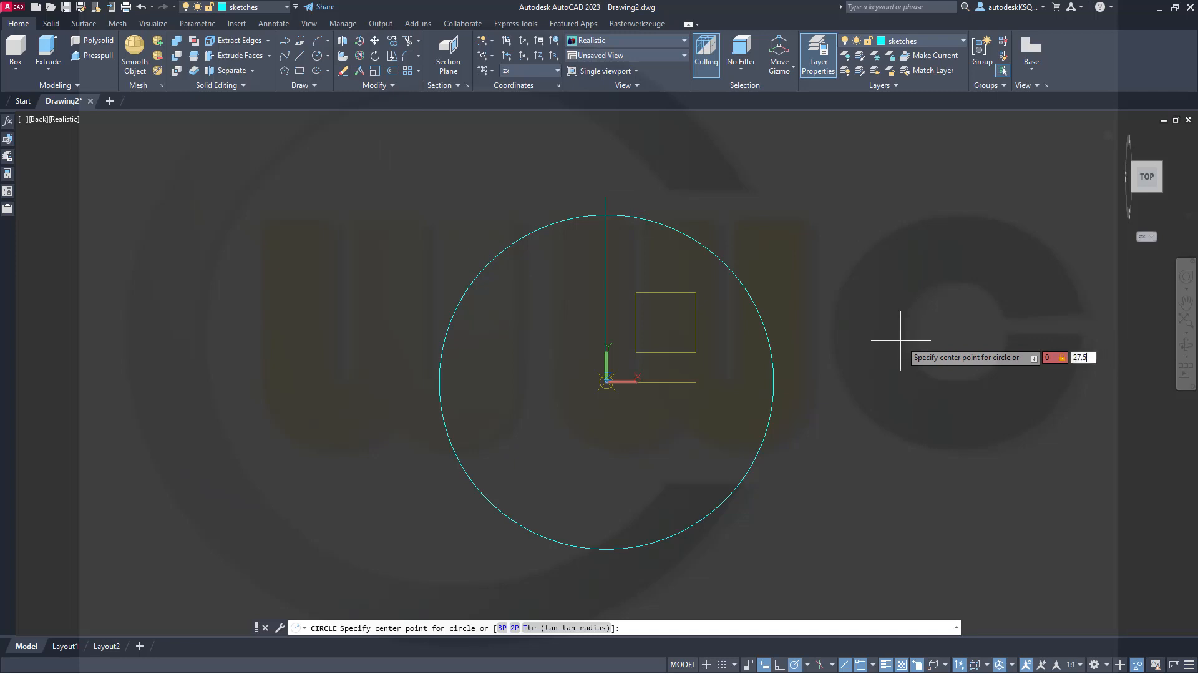
key(Return)
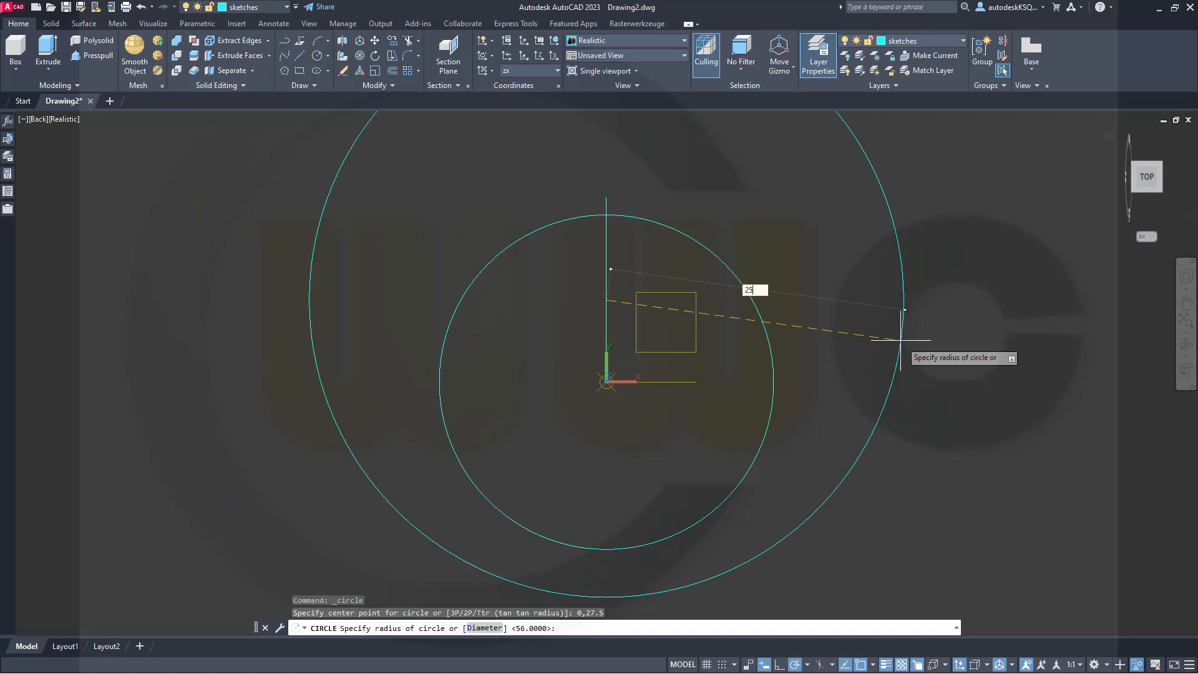
key(Return)
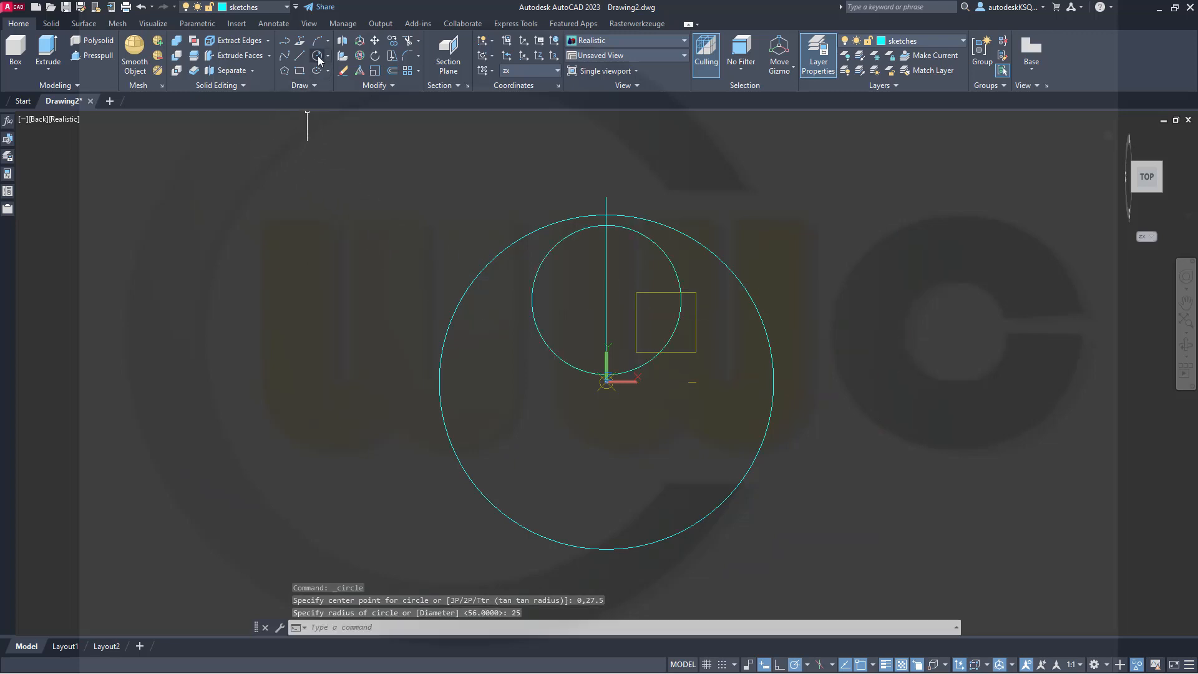
Step: Copy the radius 25 circle 55 units straight down at 270°
click(392, 40)
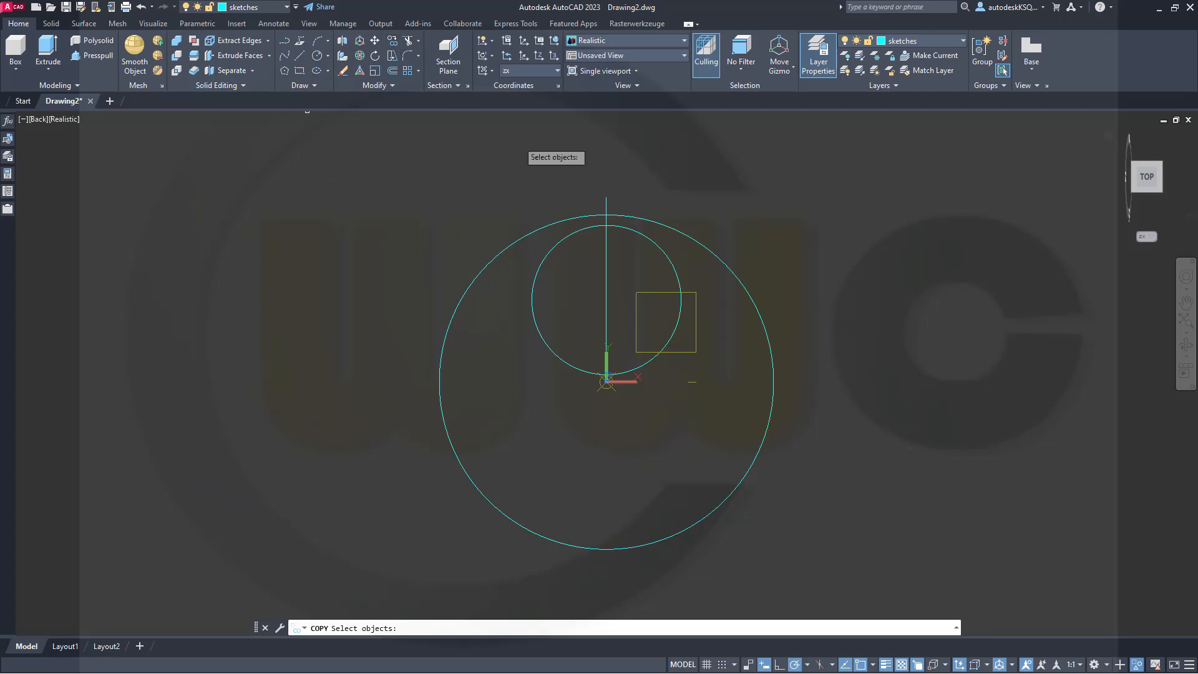
click(548, 253)
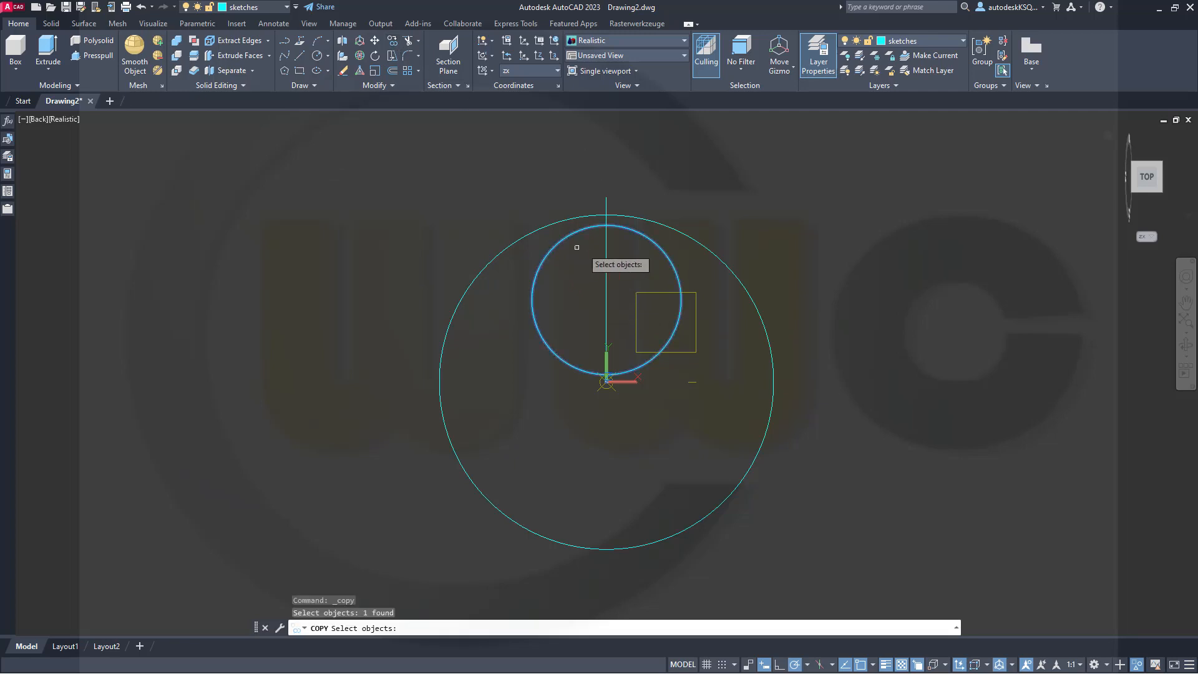
key(Return)
click(841, 241)
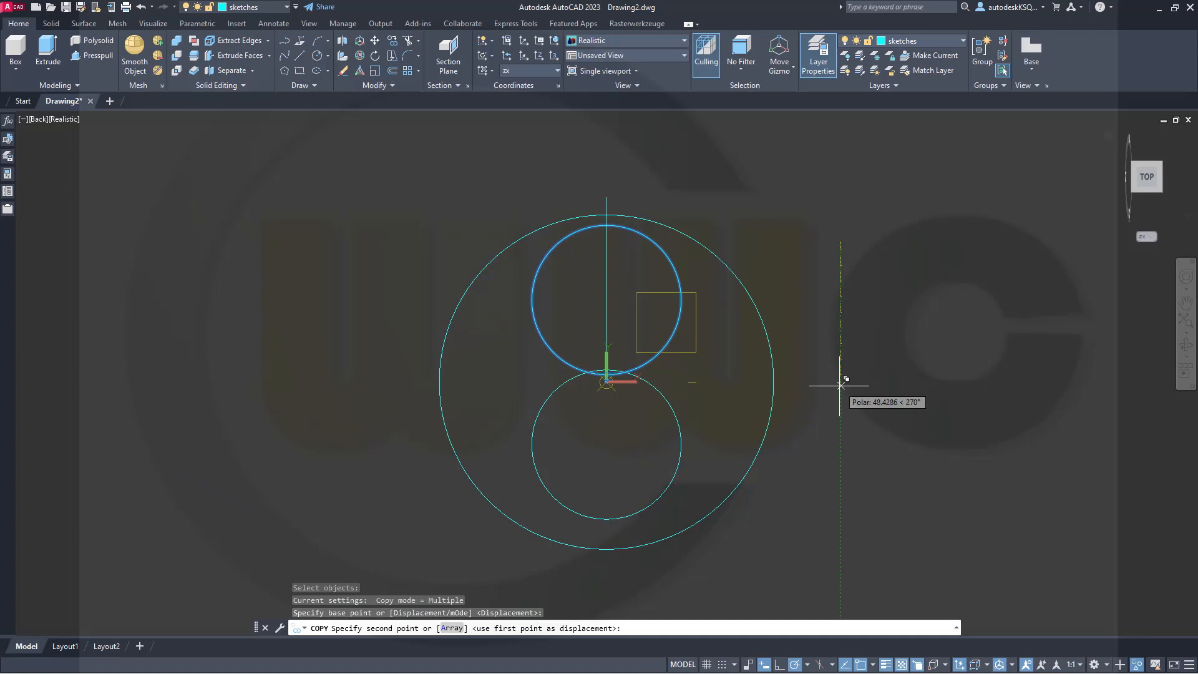
text(55)
key(Return)
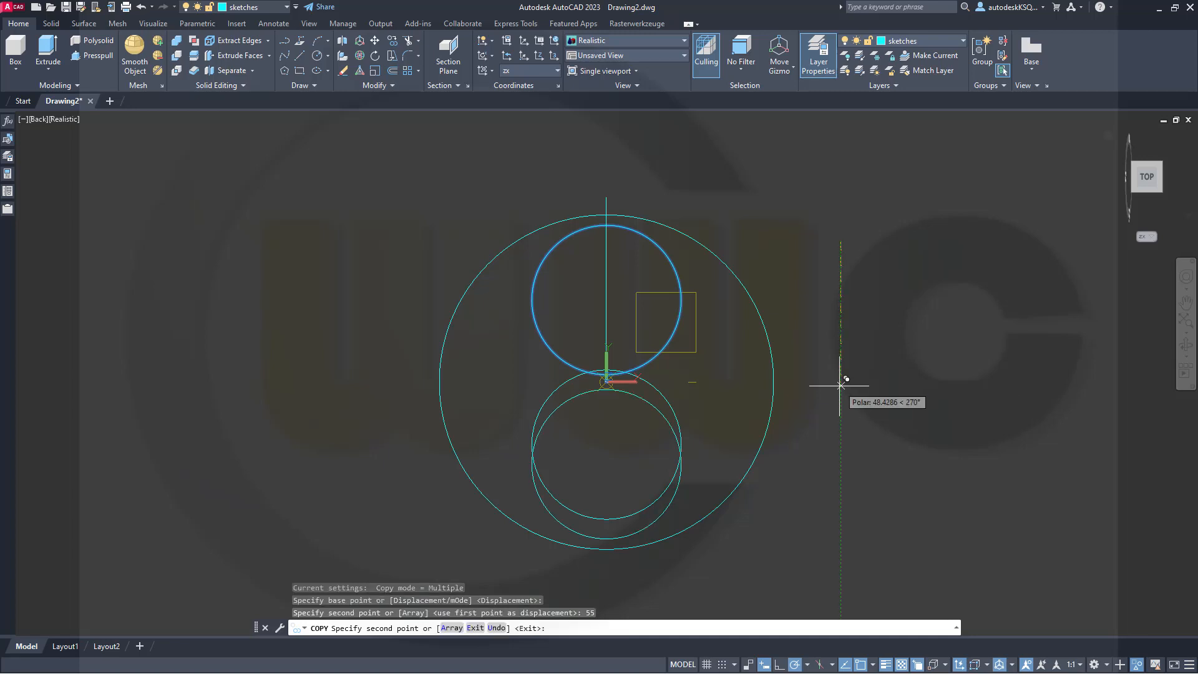
key(Escape)
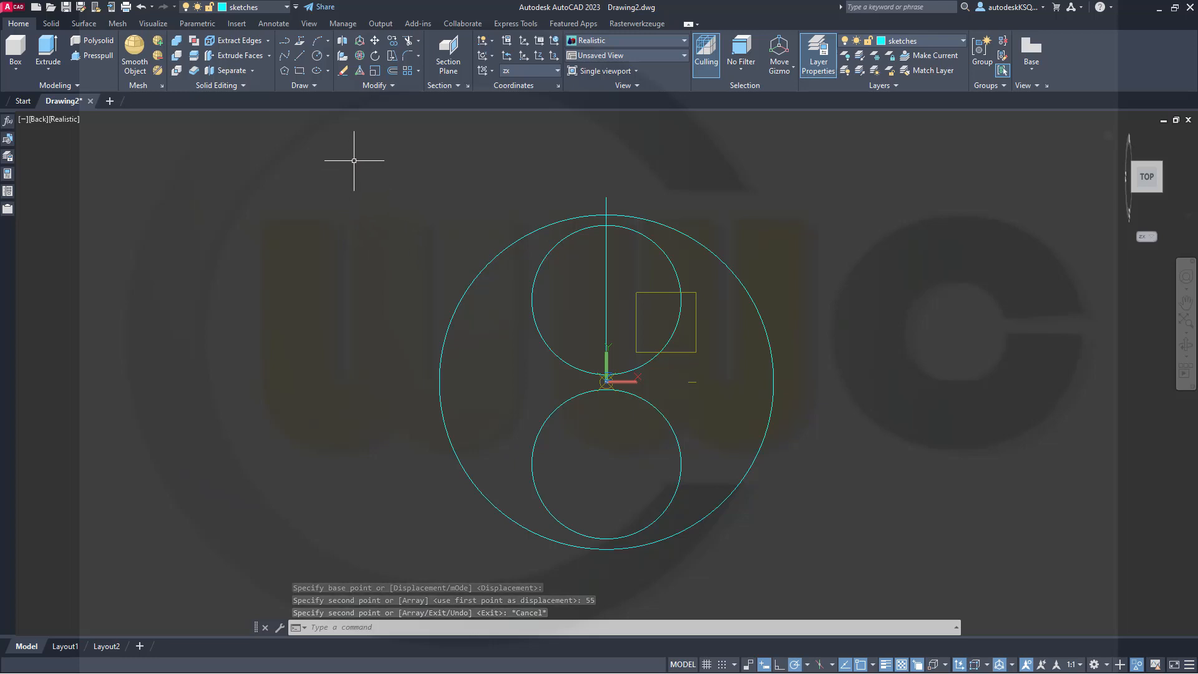
Step: Draw a rectangle from the lower small circle's left quadrant to the upper small circle's right quadrant
click(301, 71)
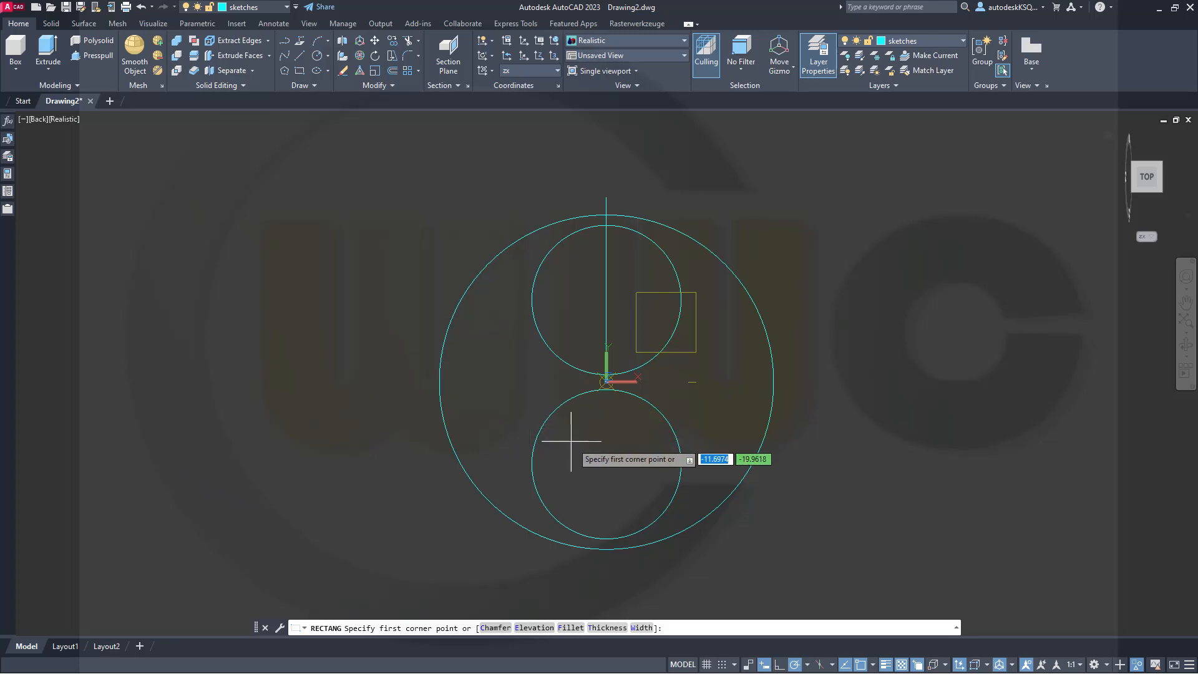
click(532, 464)
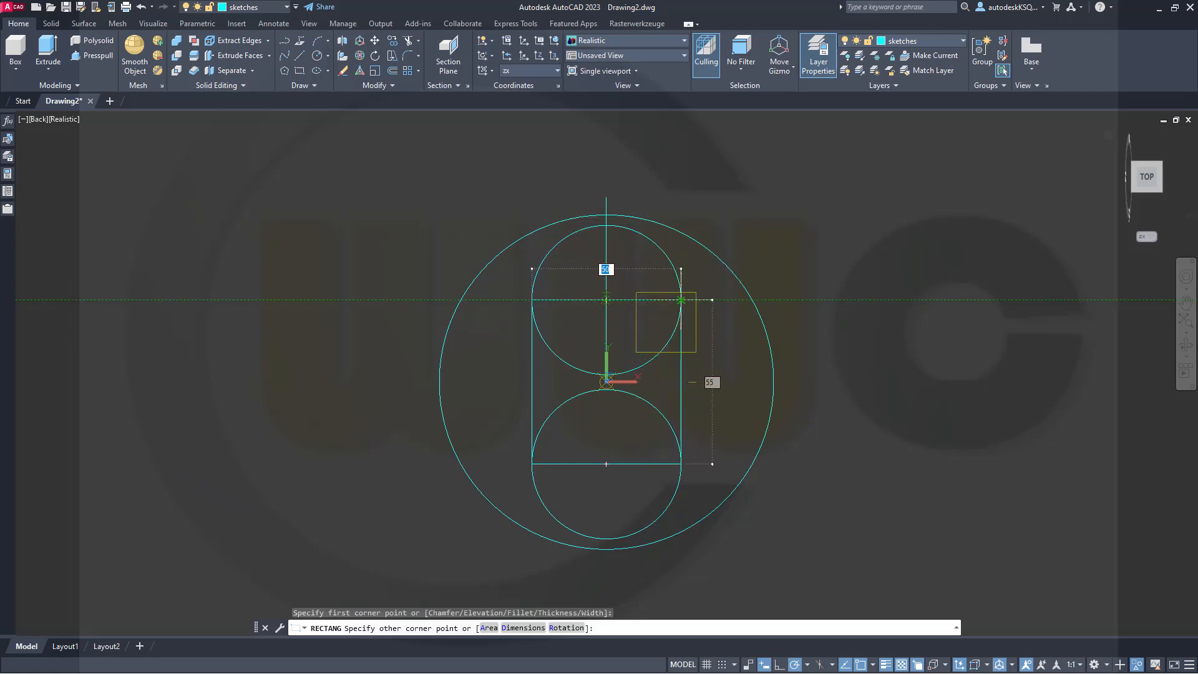
click(680, 300)
key(Escape)
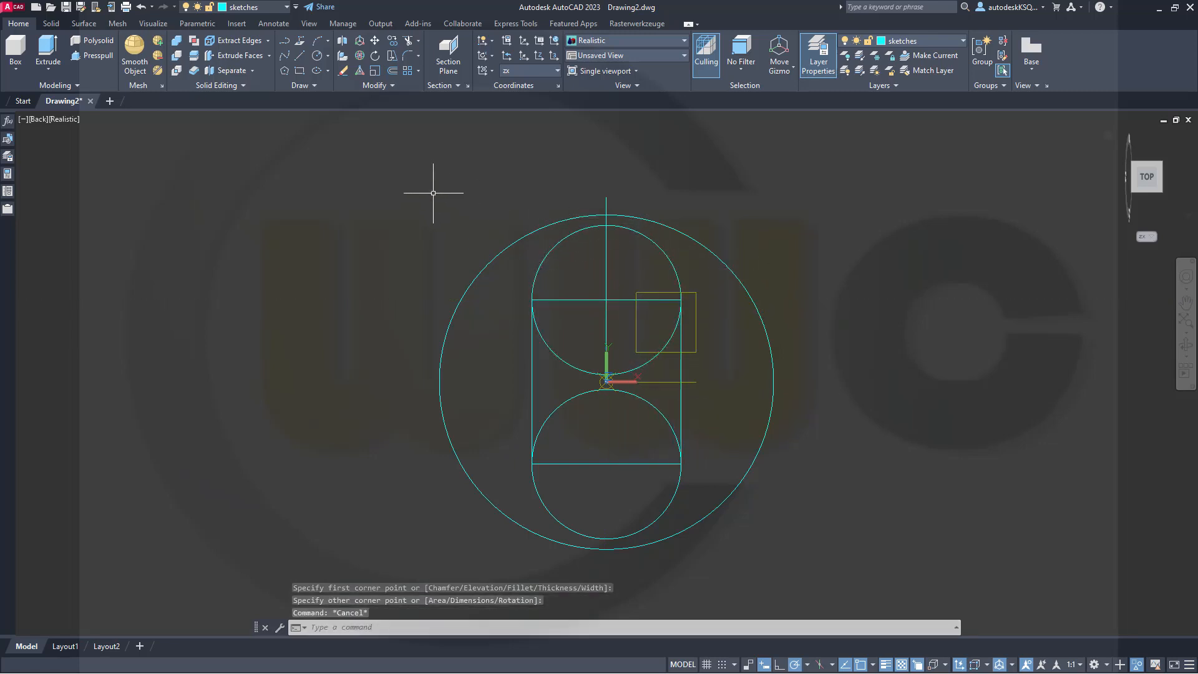
Step: Set the Trim command's mode to Standard
click(408, 41)
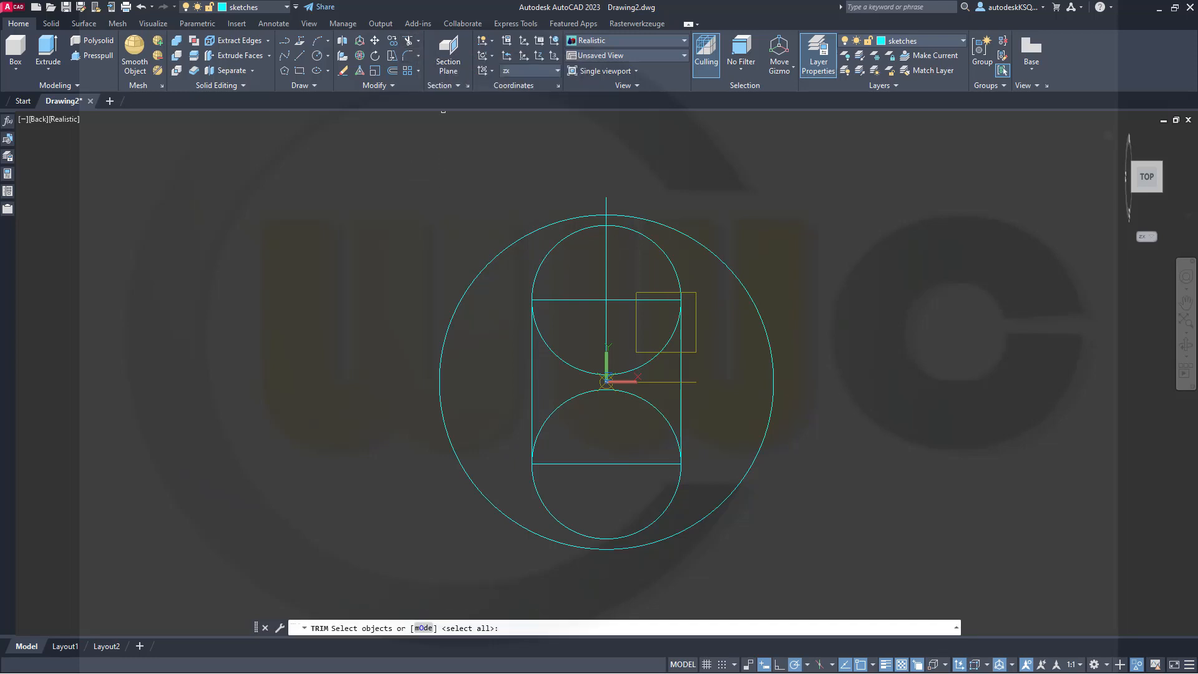
right_click(791, 244)
click(818, 285)
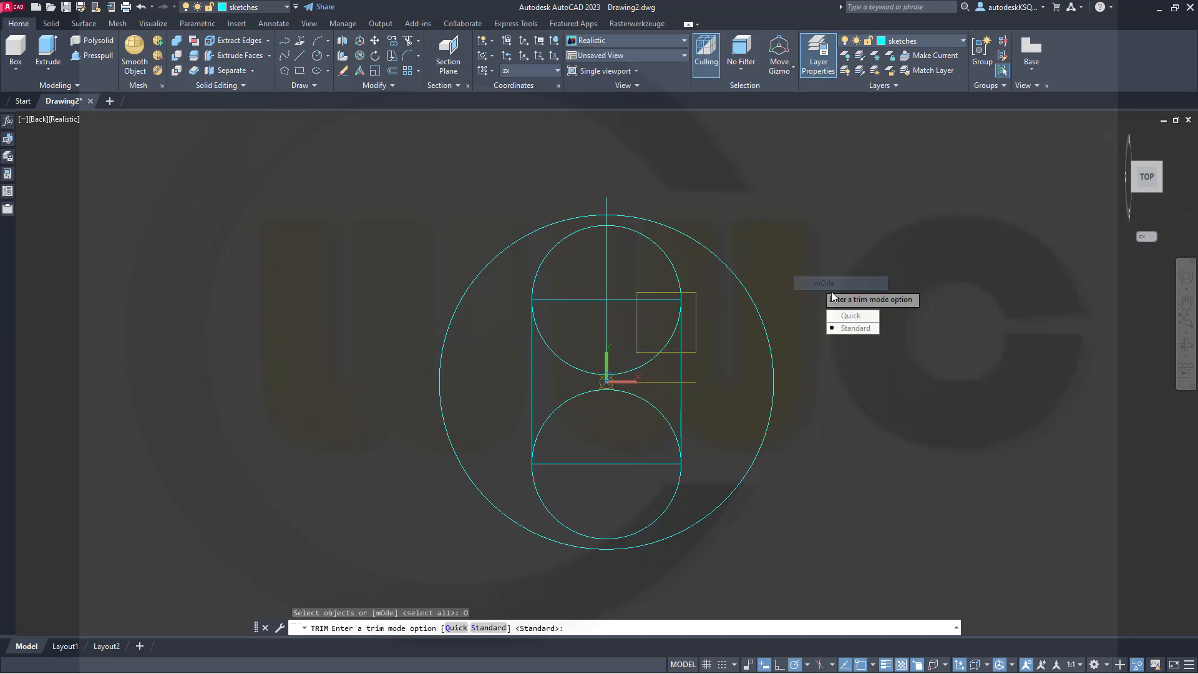
click(848, 323)
key(Return)
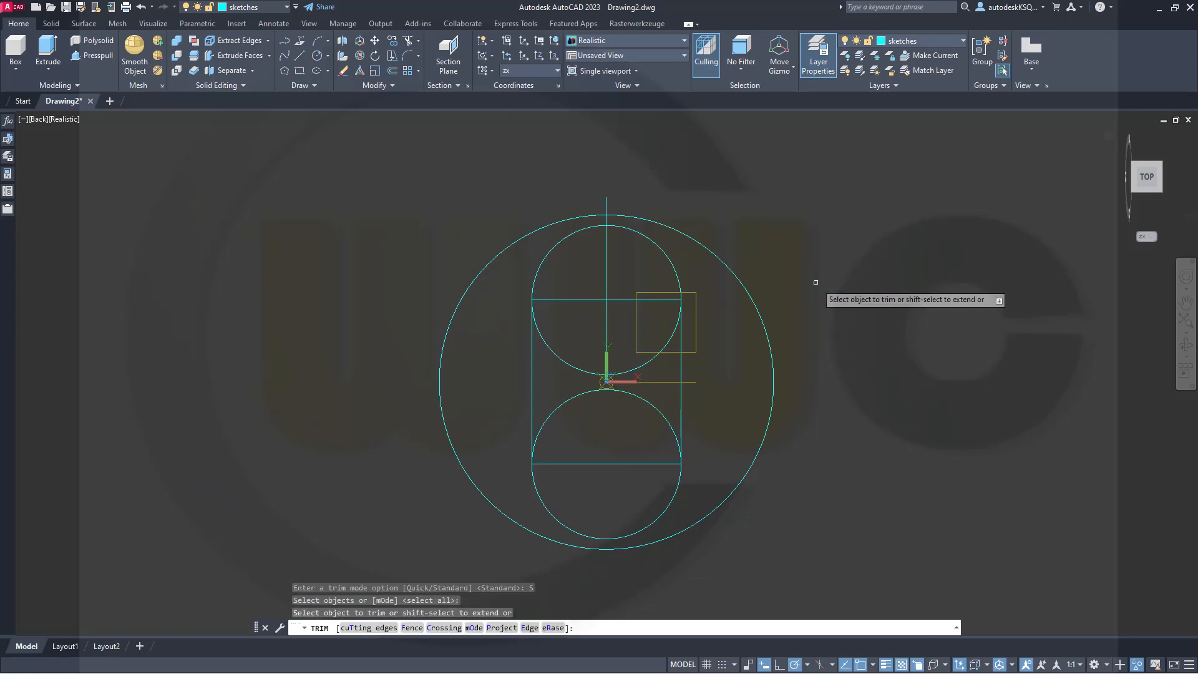
Step: Trim the inner halves of both small circles and the rectangle's two horizontal edges to leave a slot outline
click(407, 41)
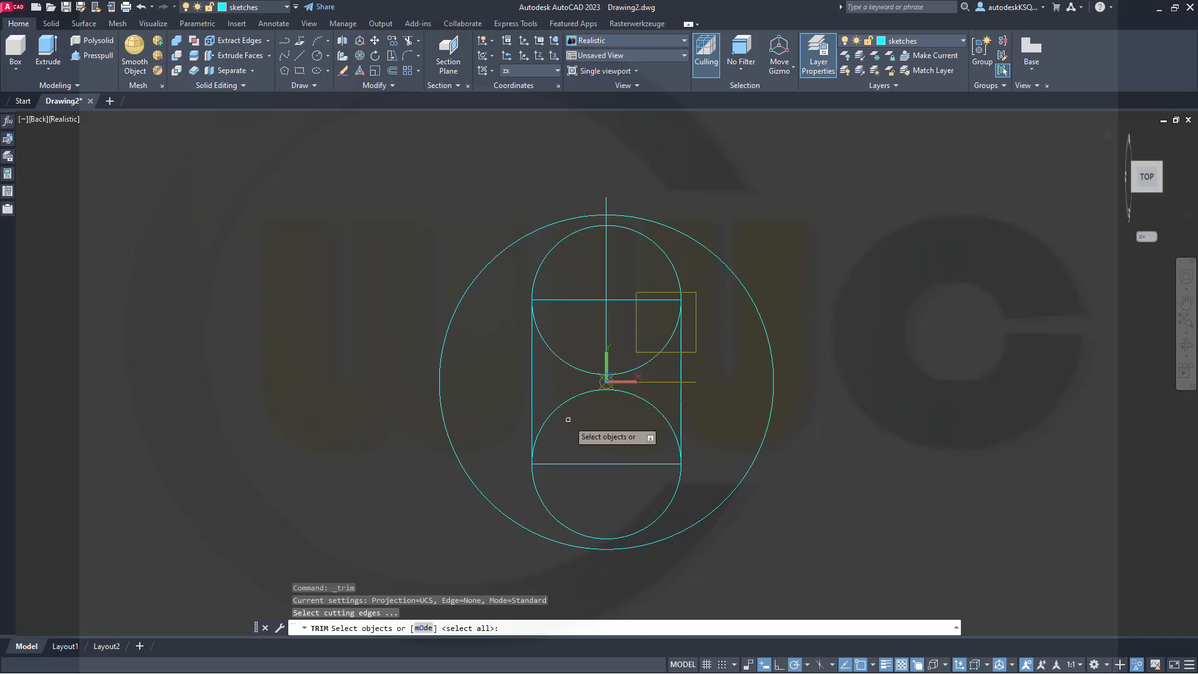
click(568, 420)
click(506, 321)
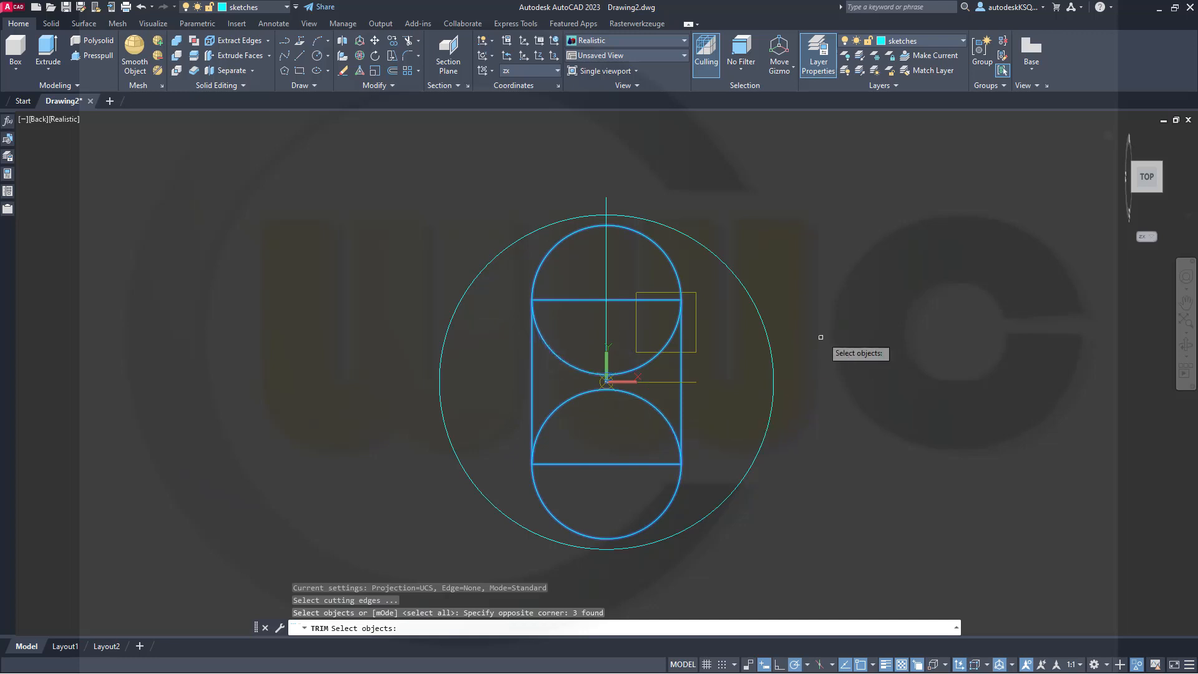
key(Return)
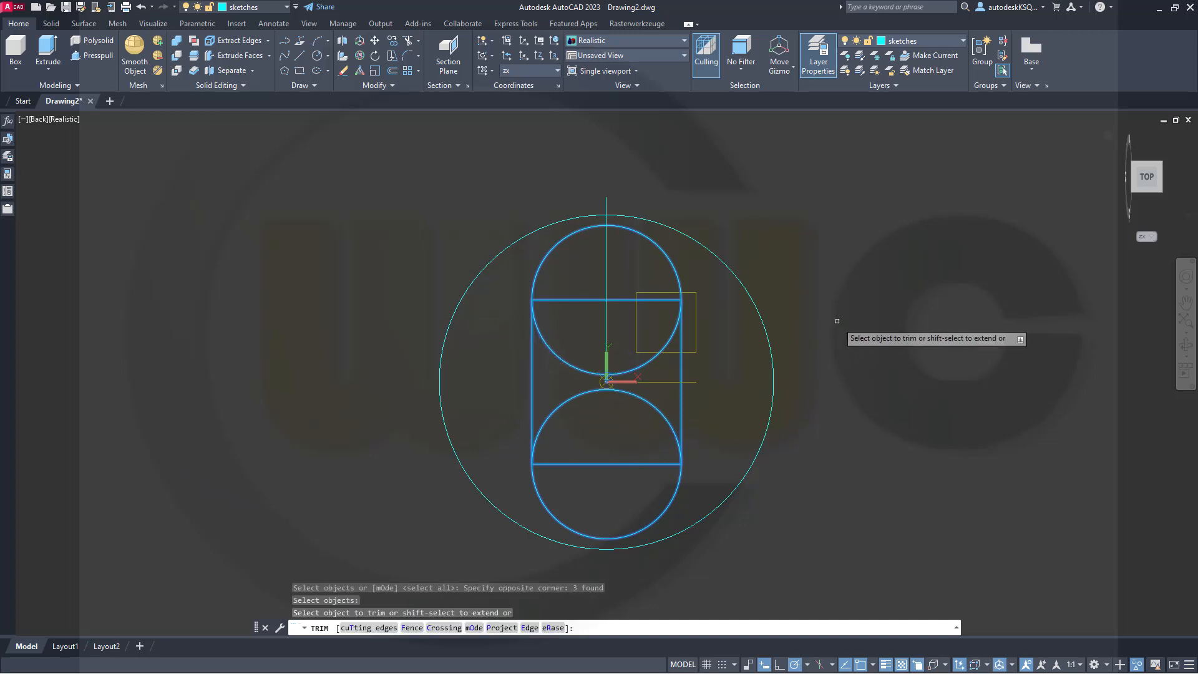
click(565, 357)
click(563, 403)
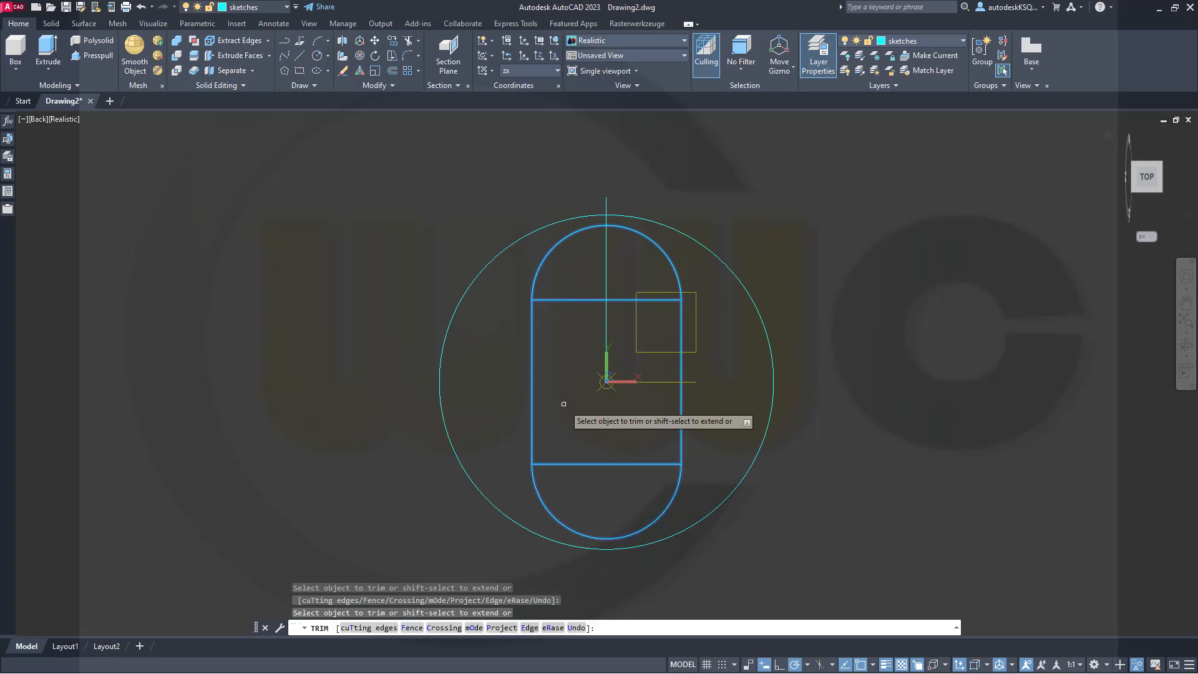
click(575, 464)
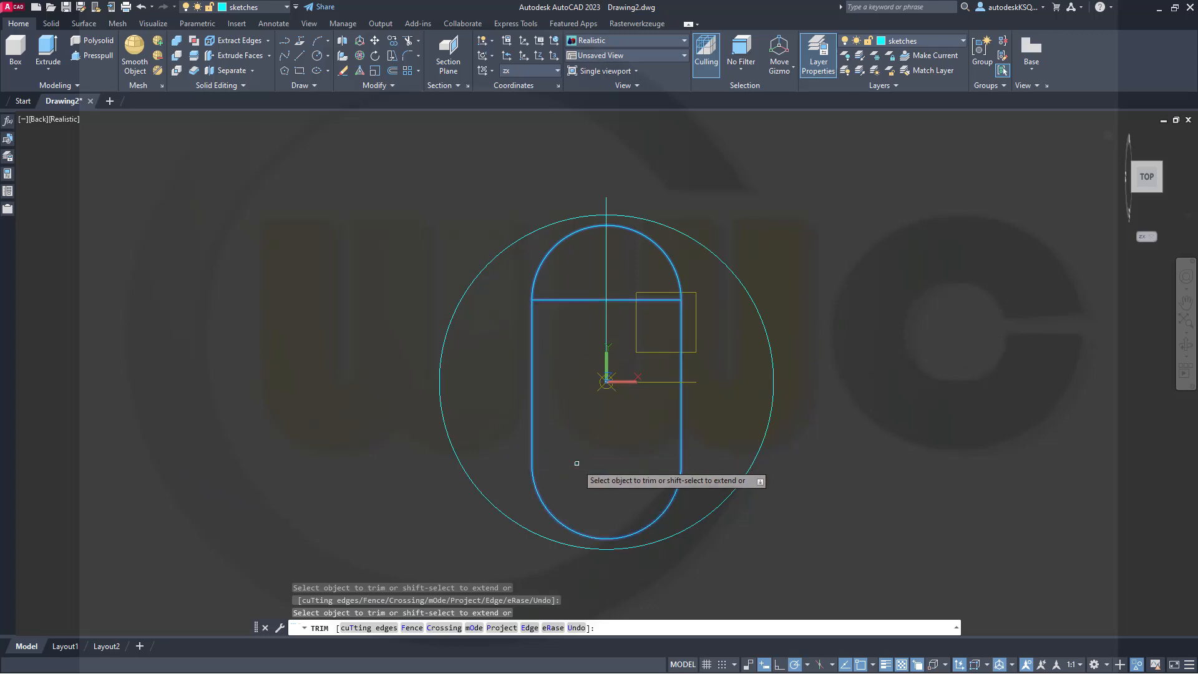
click(578, 298)
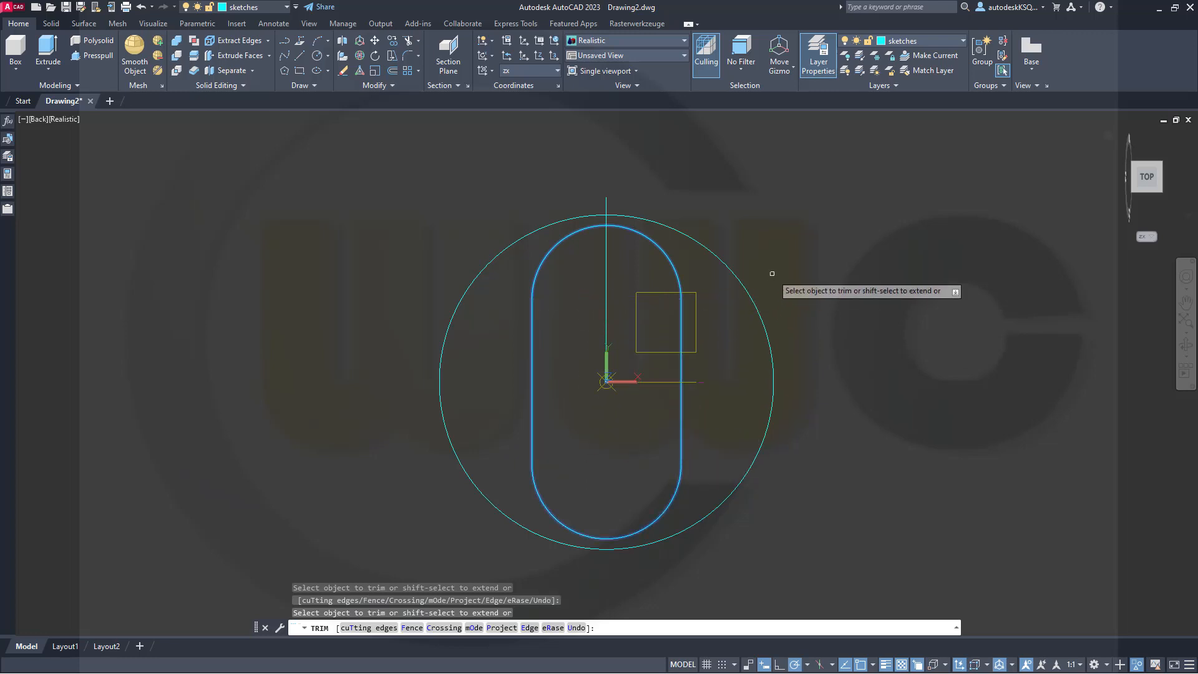
key(Return)
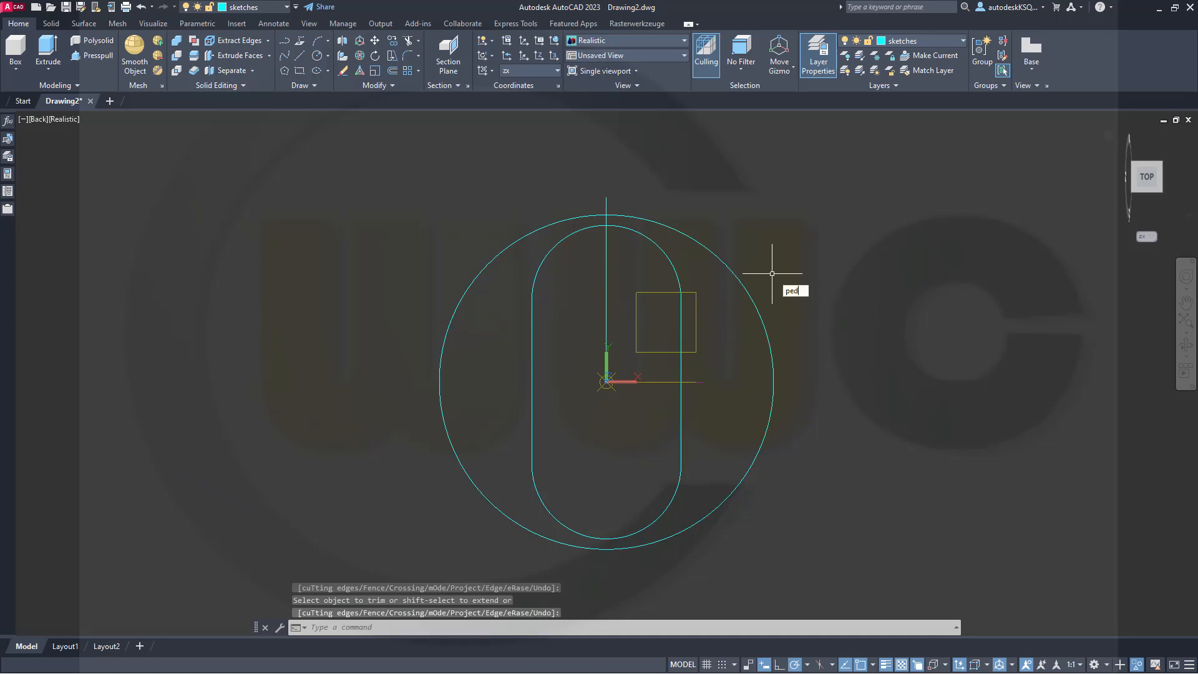
Step: Convert the slot outline's arcs and straight sides to polylines with a multiple PEDIT and join them with a fuzz distance of 0
key(Return)
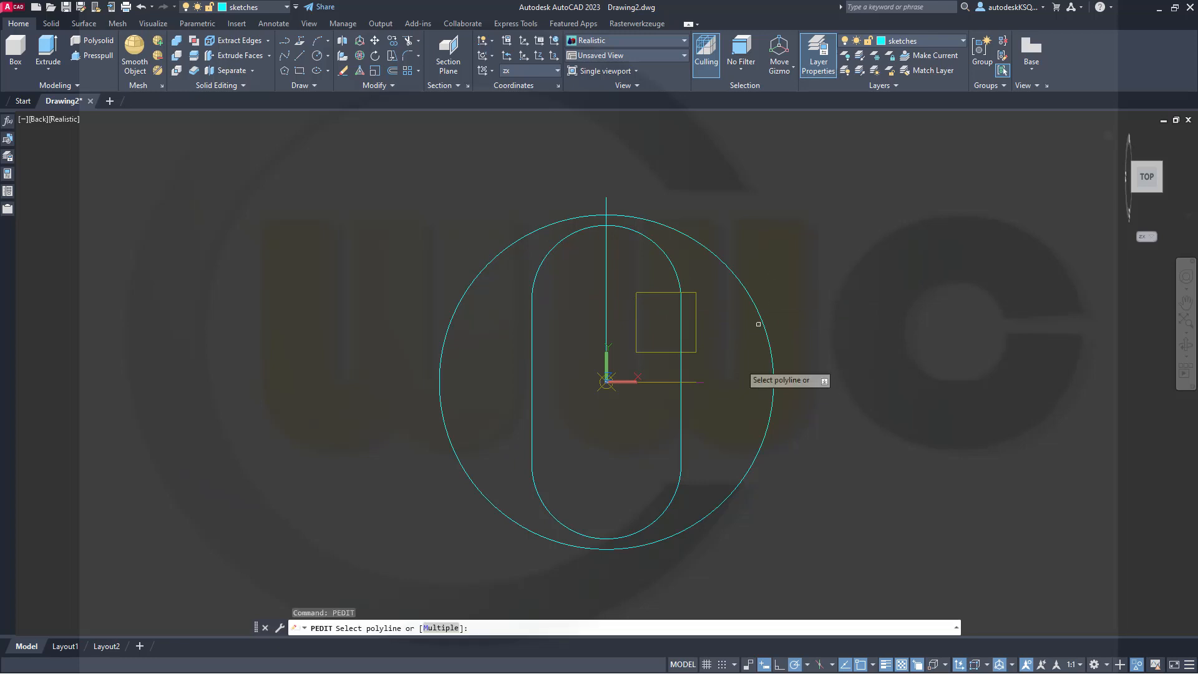
click(666, 482)
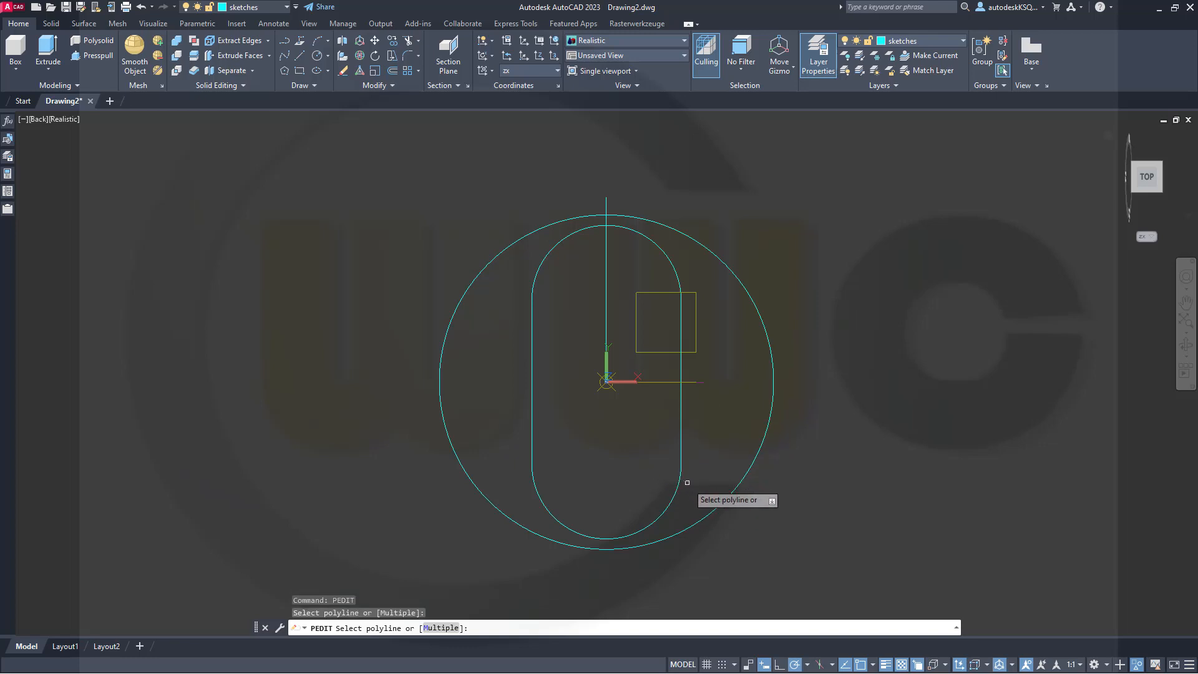
right_click(703, 459)
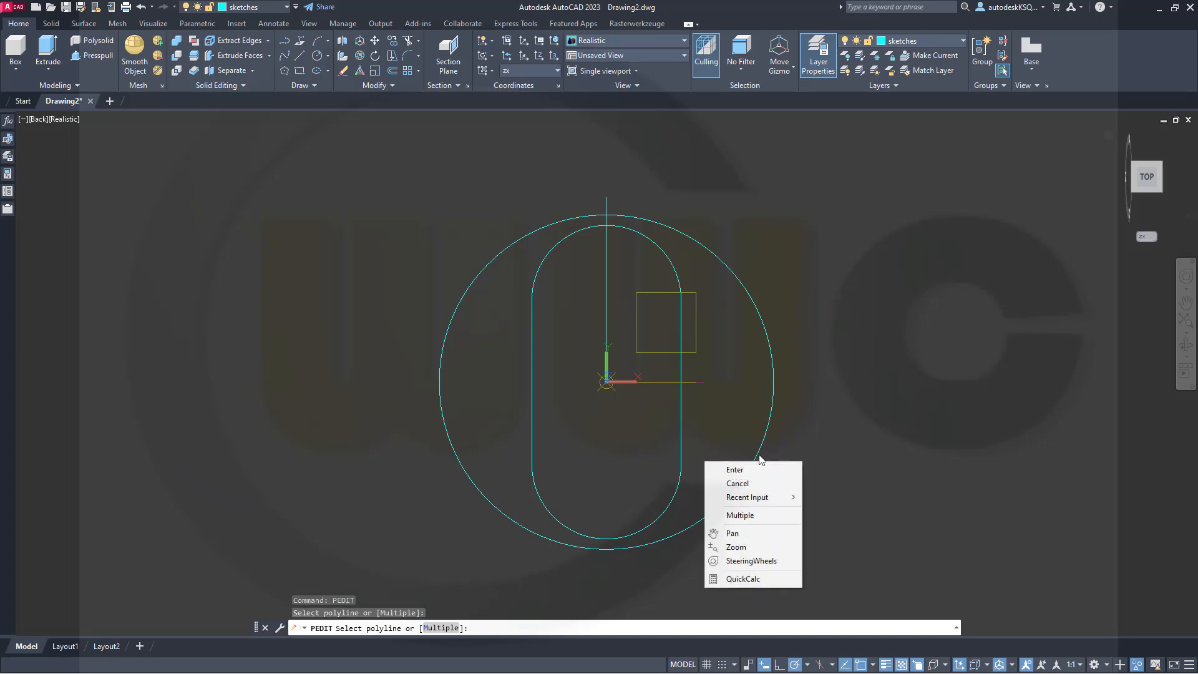
click(742, 514)
click(737, 498)
click(655, 459)
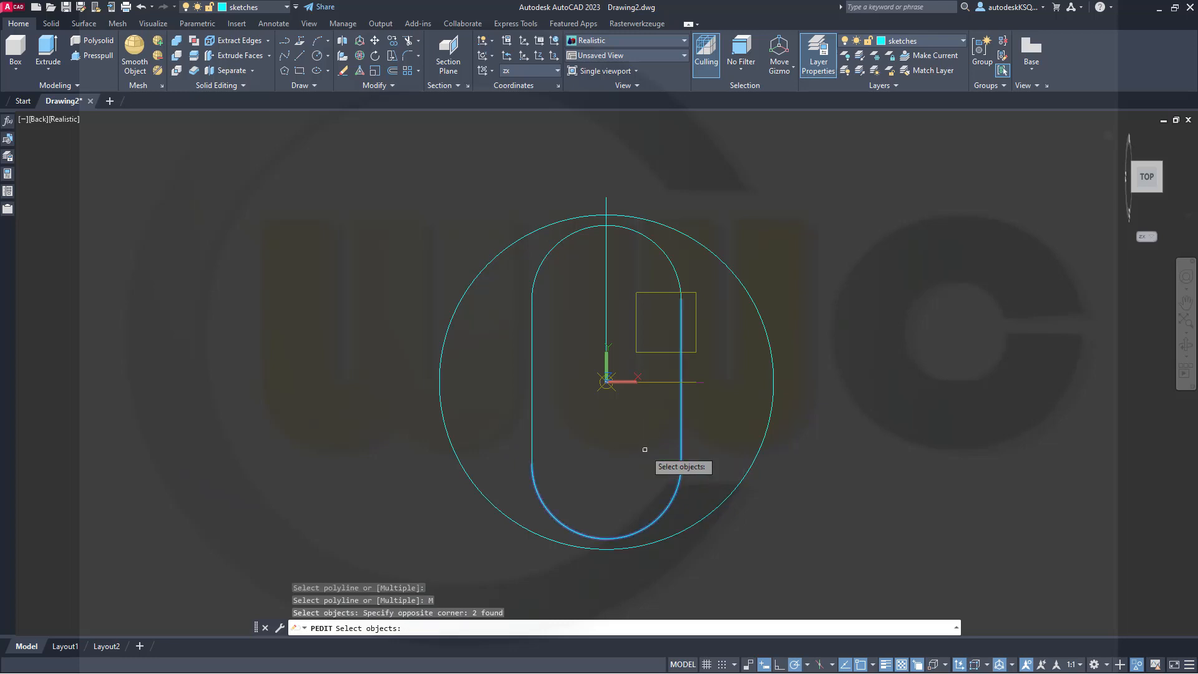
click(551, 310)
click(517, 280)
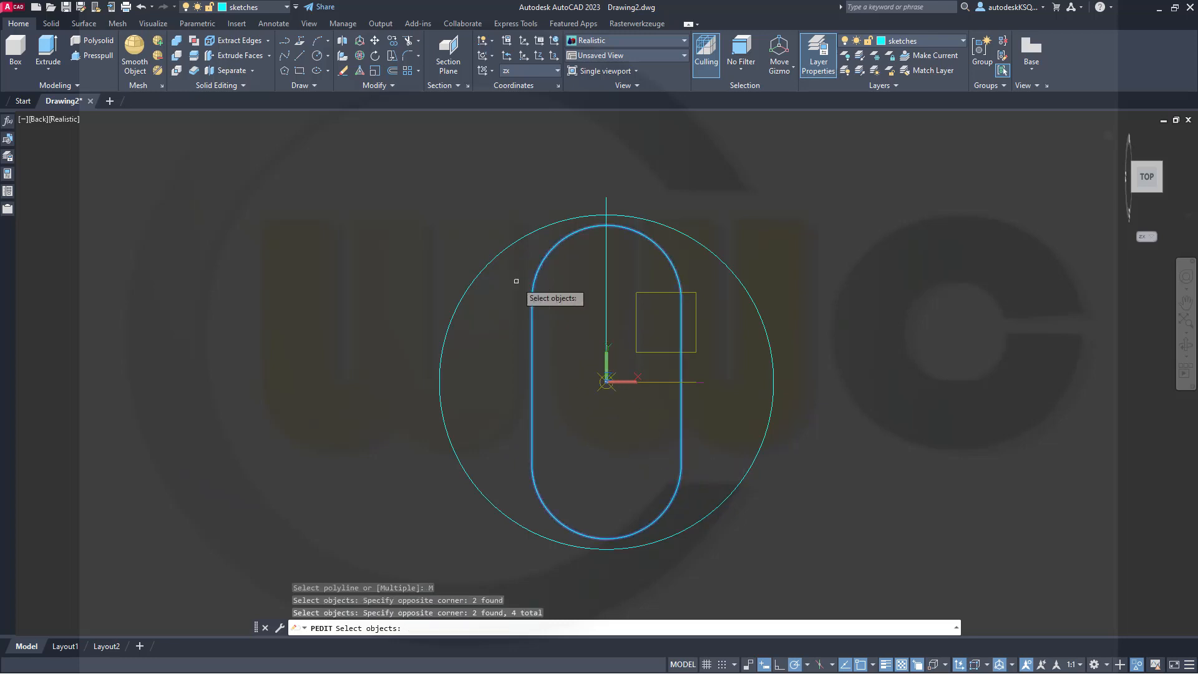
key(Return)
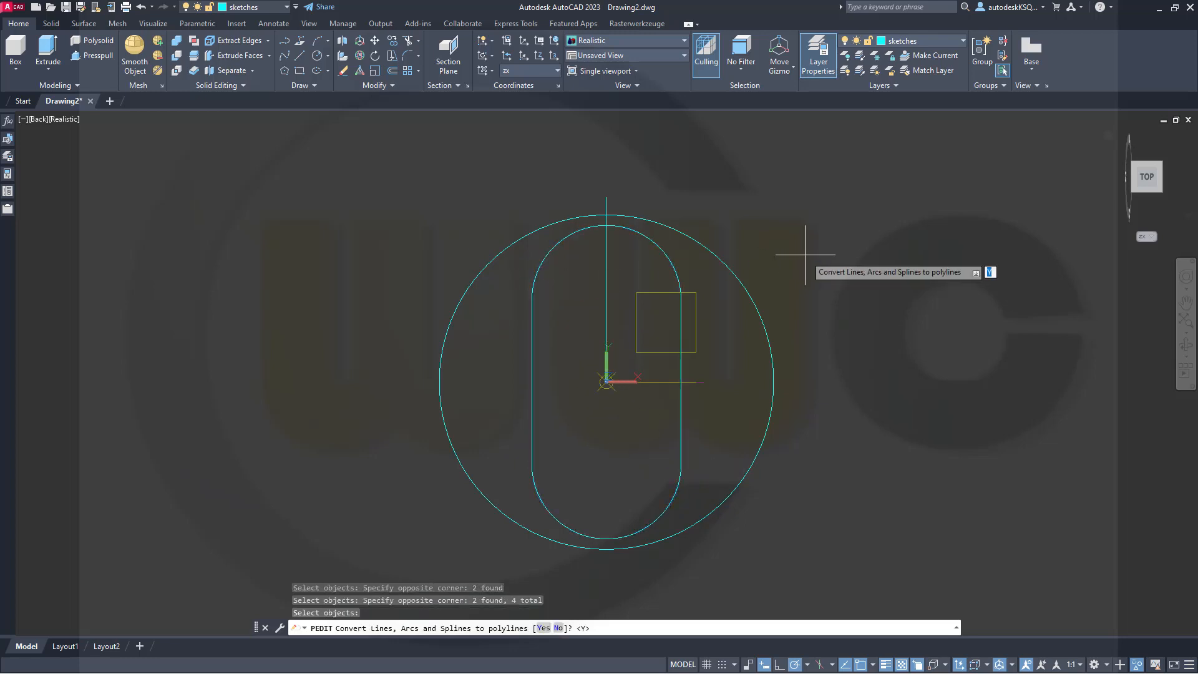
right_click(805, 255)
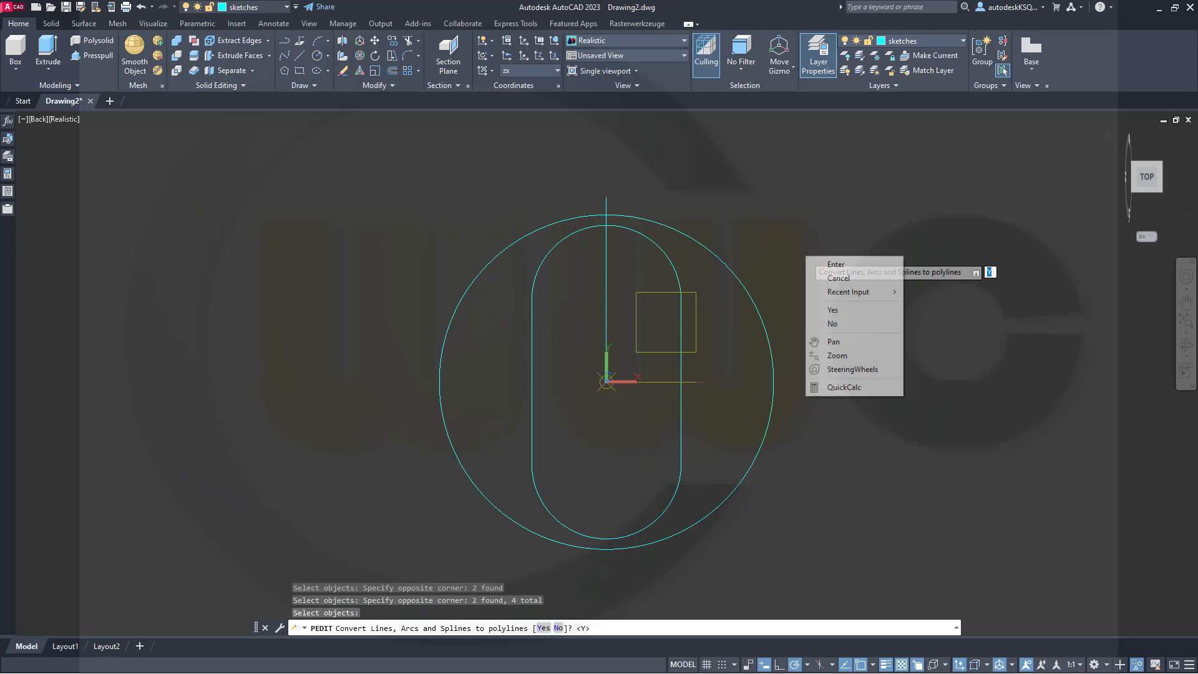
click(836, 308)
key(Down)
key(Down)
key(Down)
key(Return)
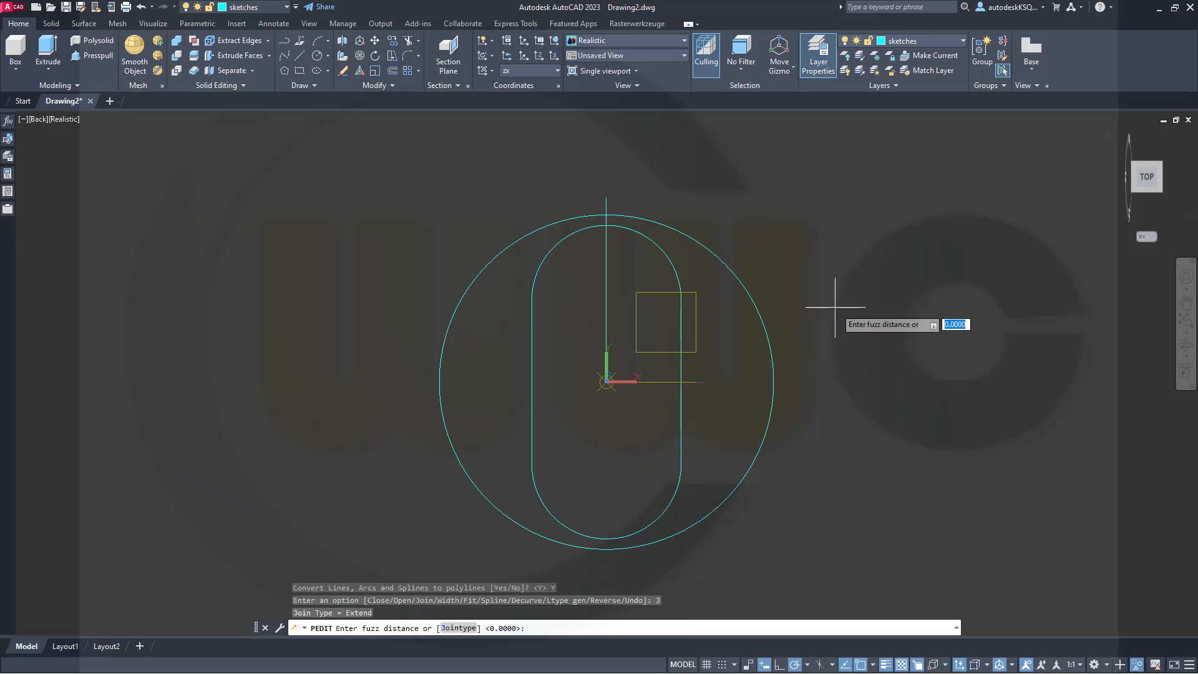
key(Return)
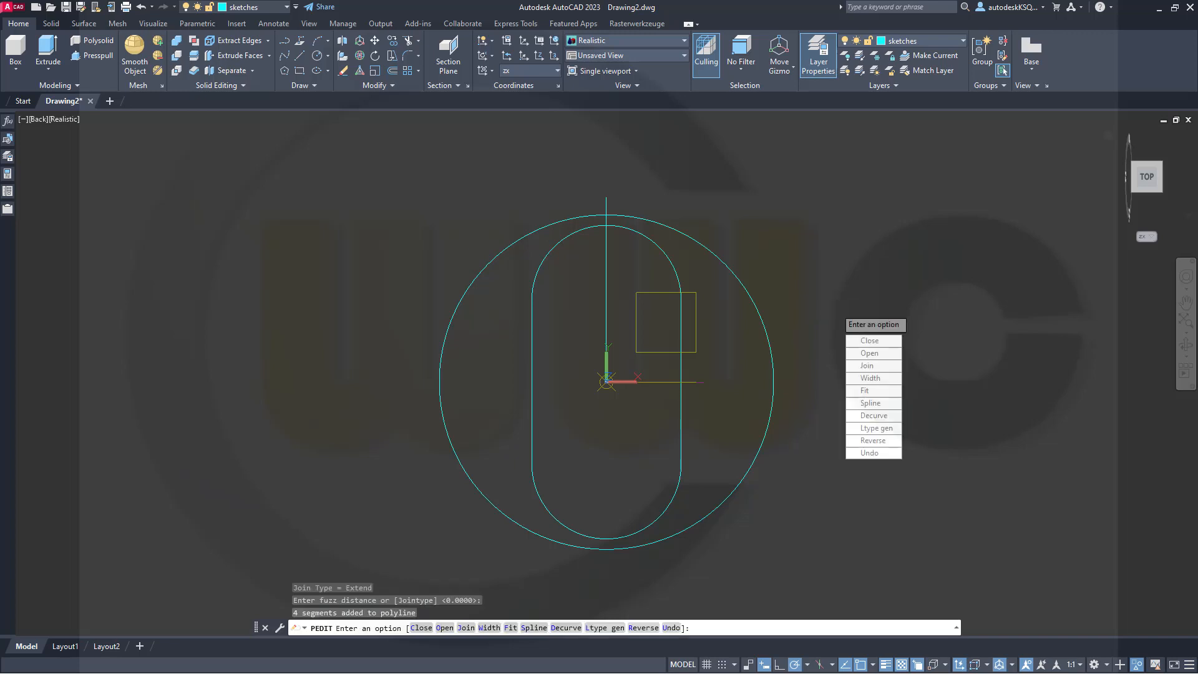
key(Return)
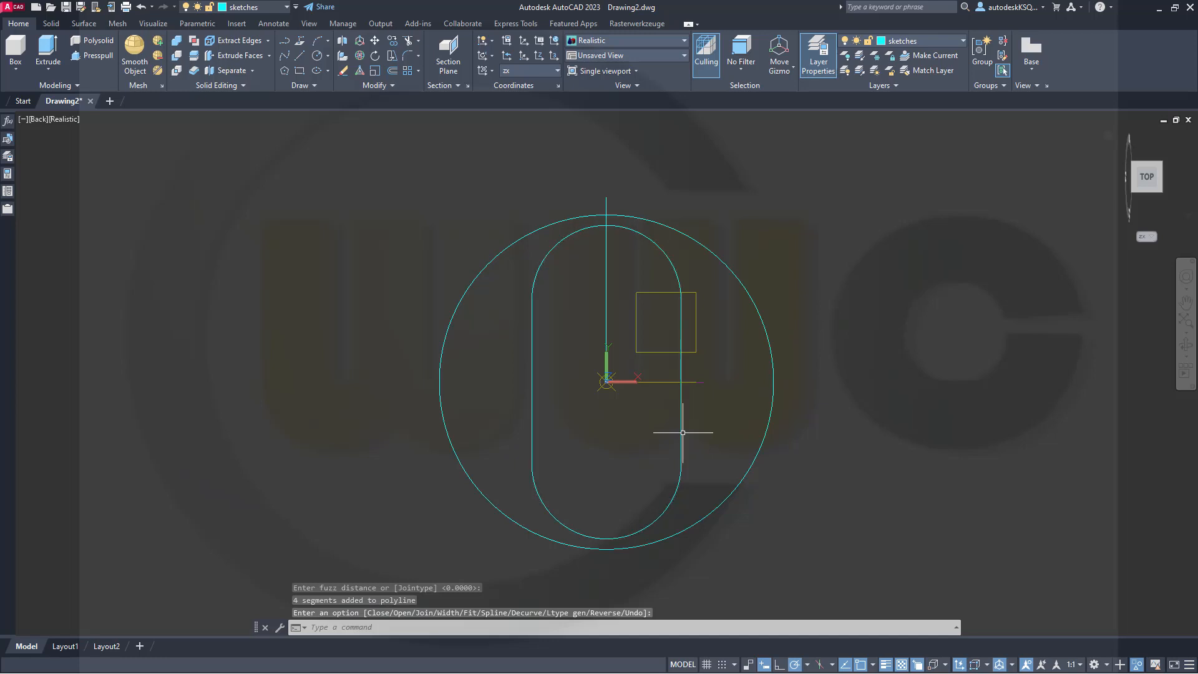
Step: Extrude the joined slot outline to a height of 60
shift+middle_drag(414, 377, 437, 243)
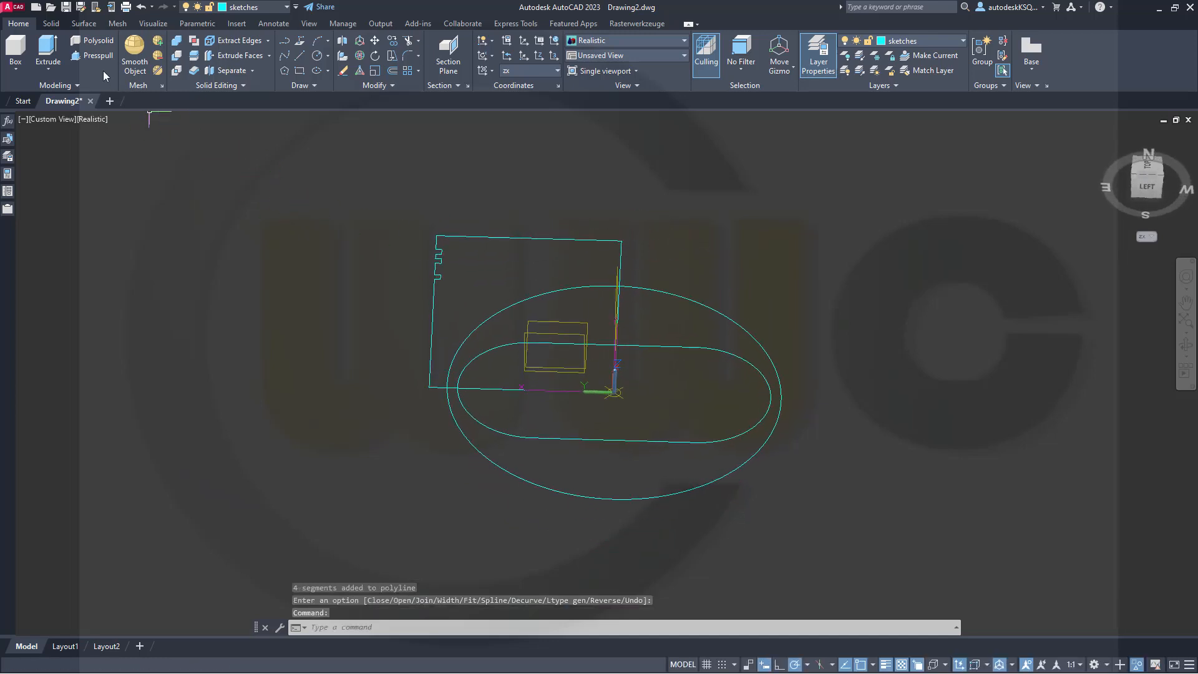
click(48, 53)
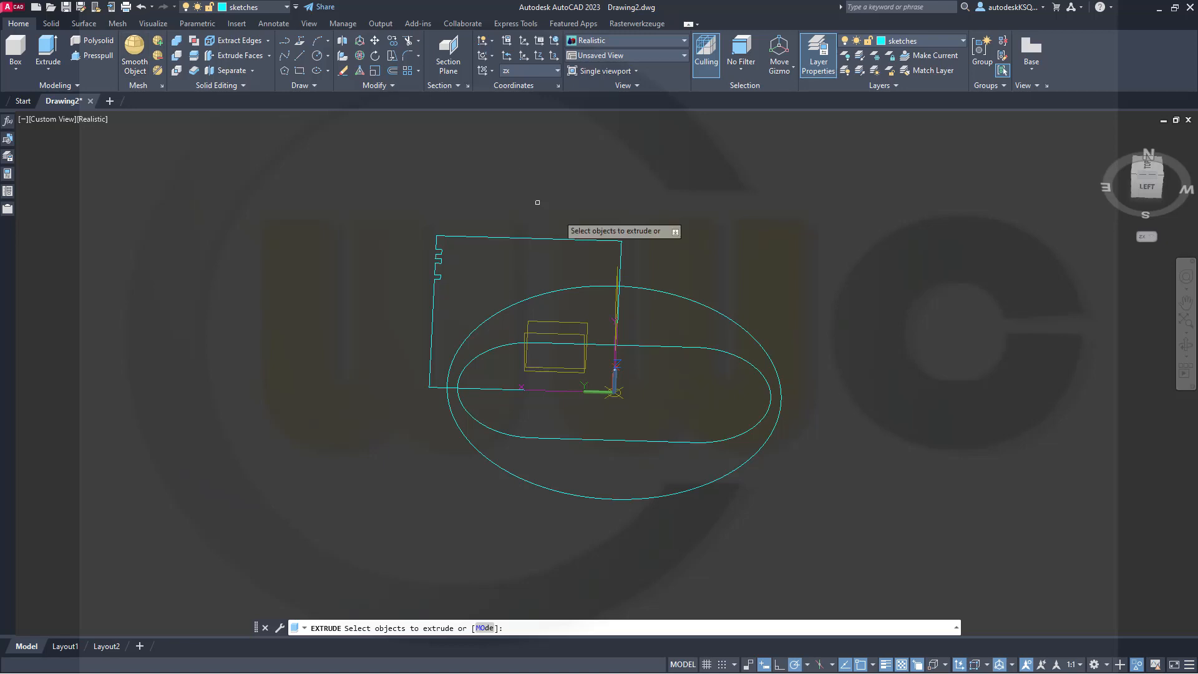
click(670, 439)
right_click(887, 339)
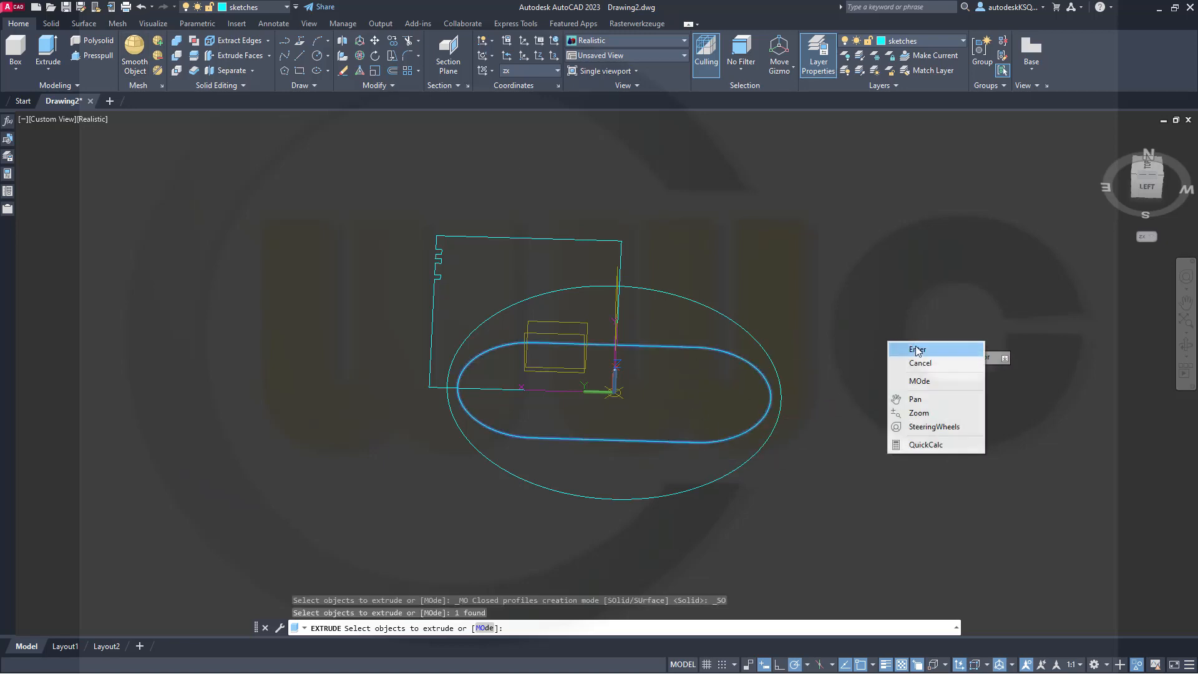
click(905, 347)
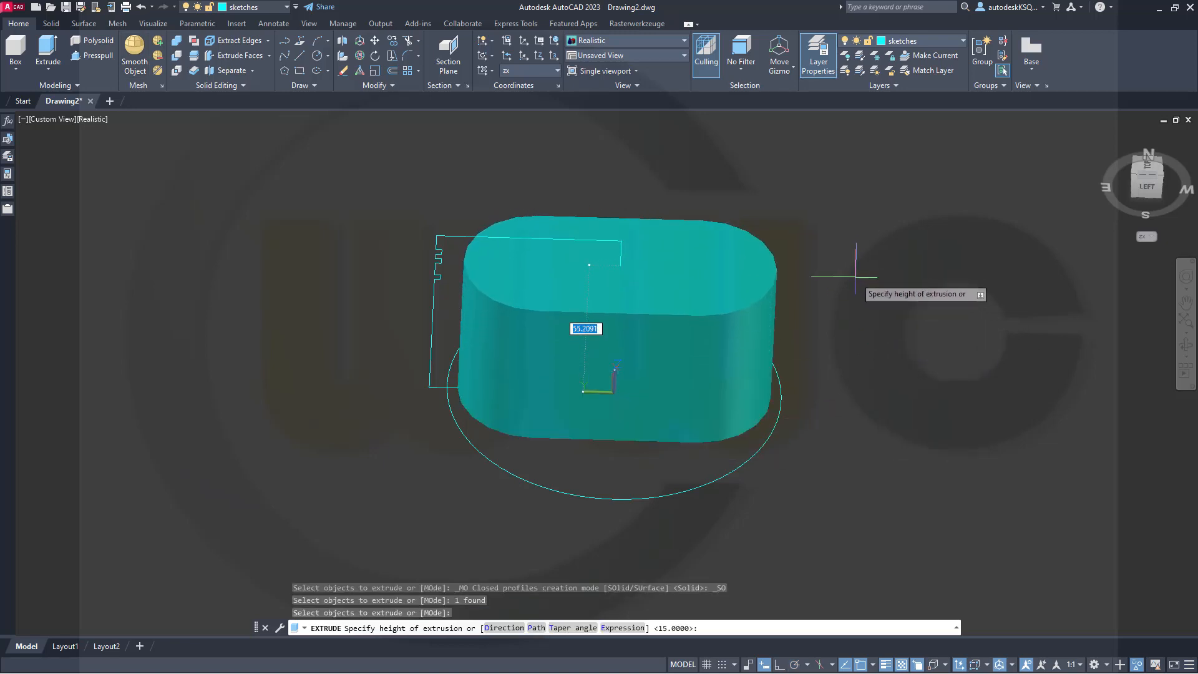
key(Return)
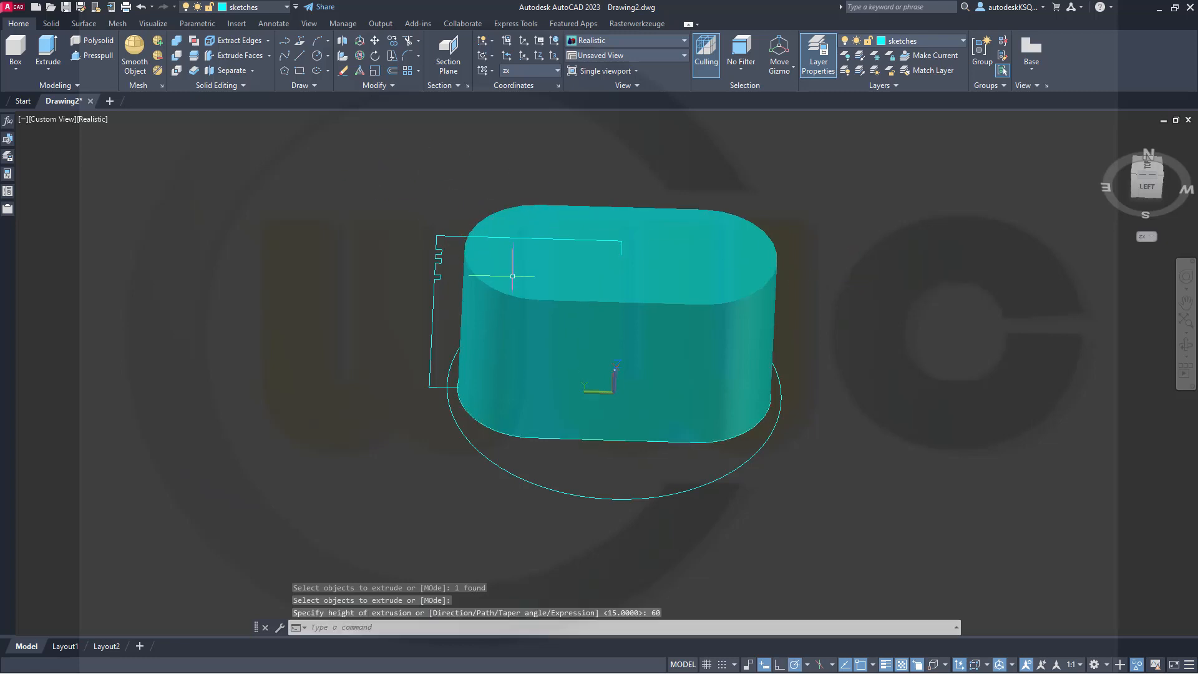
Step: Move the extruded slot solid to the solid_minus layer and deselect it
click(500, 292)
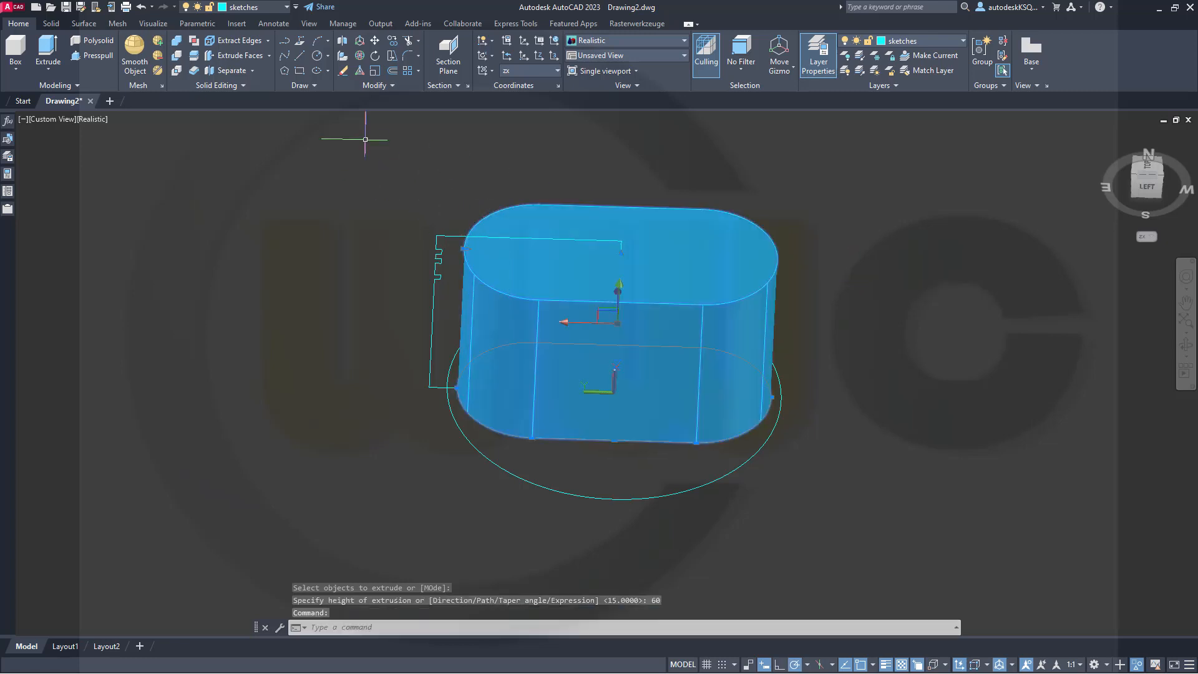
click(285, 10)
click(264, 98)
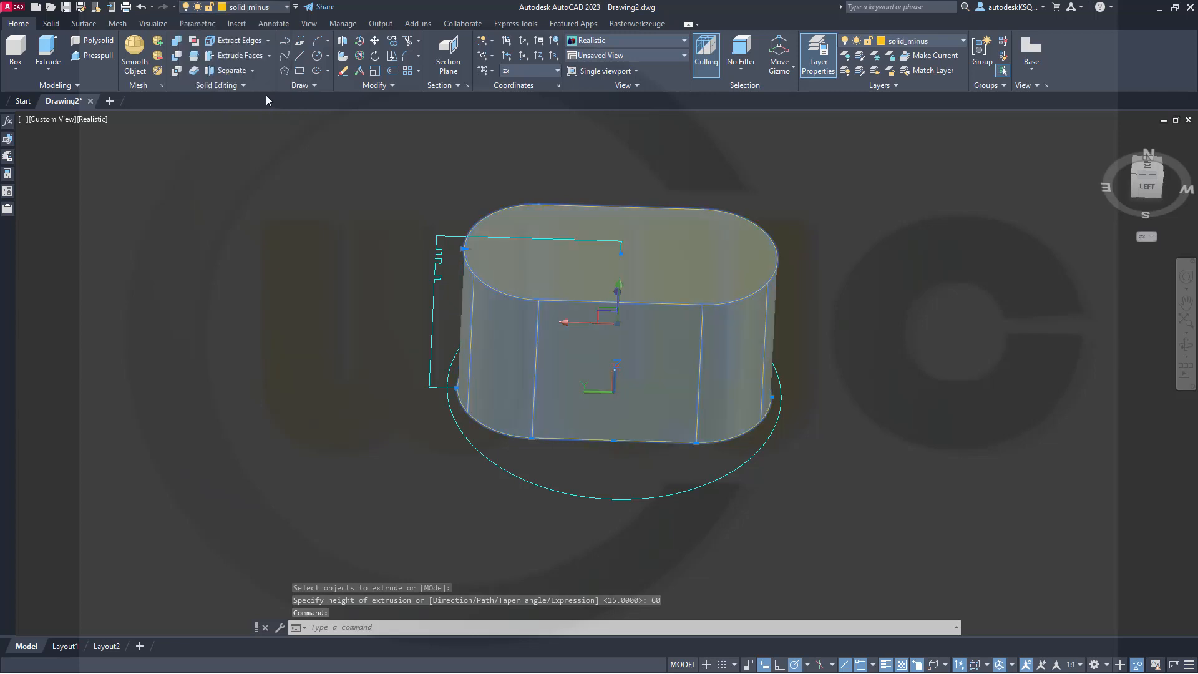
key(Escape)
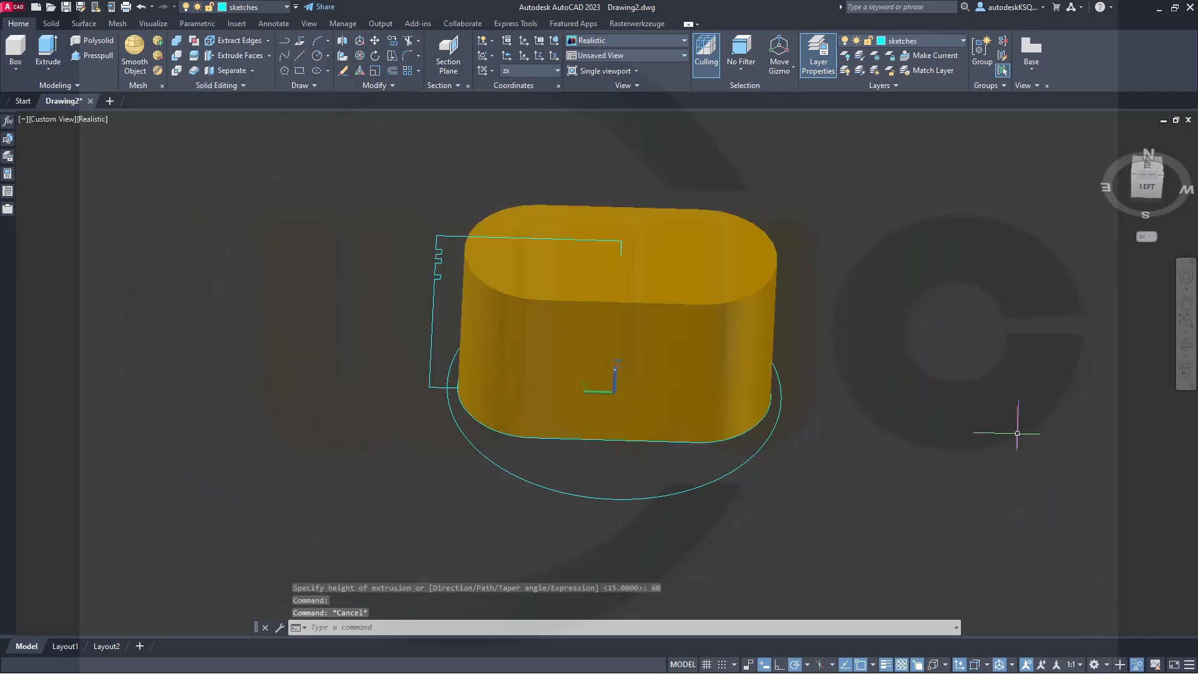
Step: Hide the extruded slot solid to expose the underlying sketches
shift+middle_drag(878, 429, 871, 387)
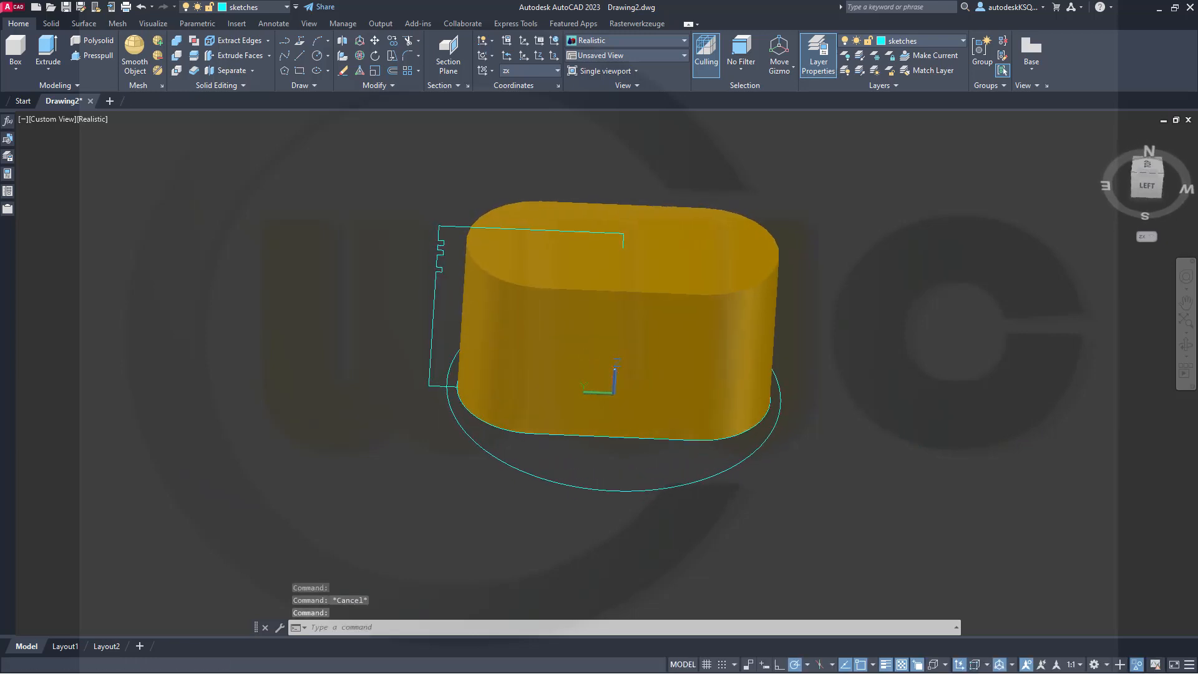
click(1136, 664)
click(1108, 636)
click(667, 334)
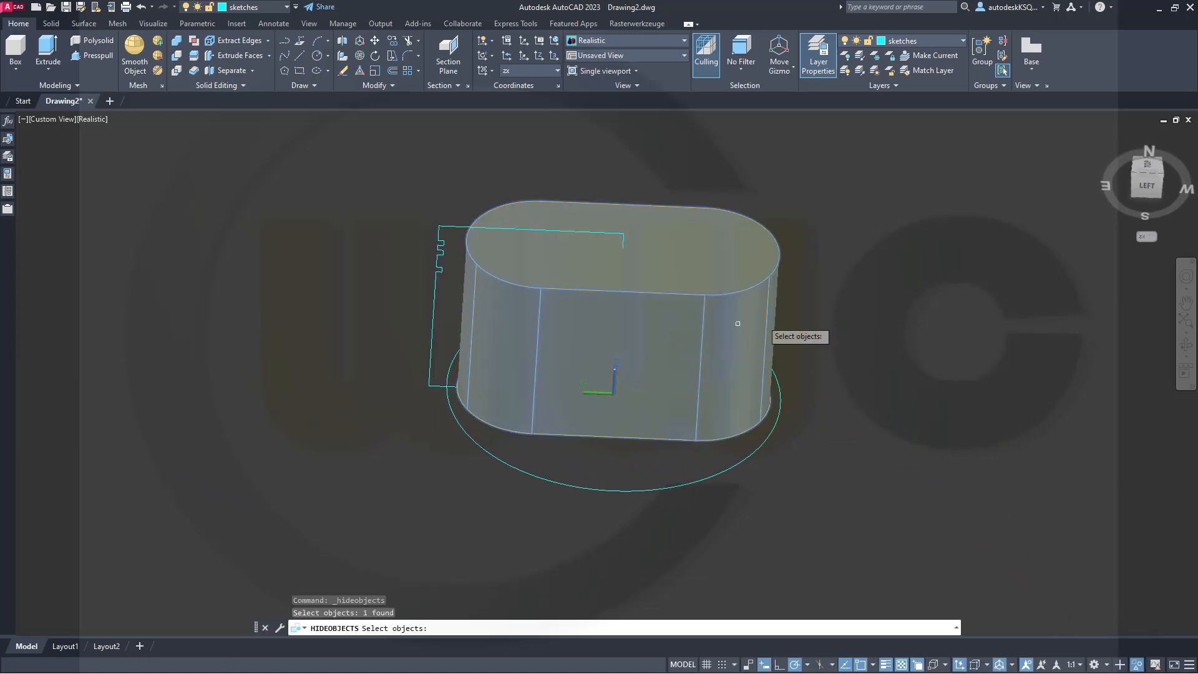
key(Return)
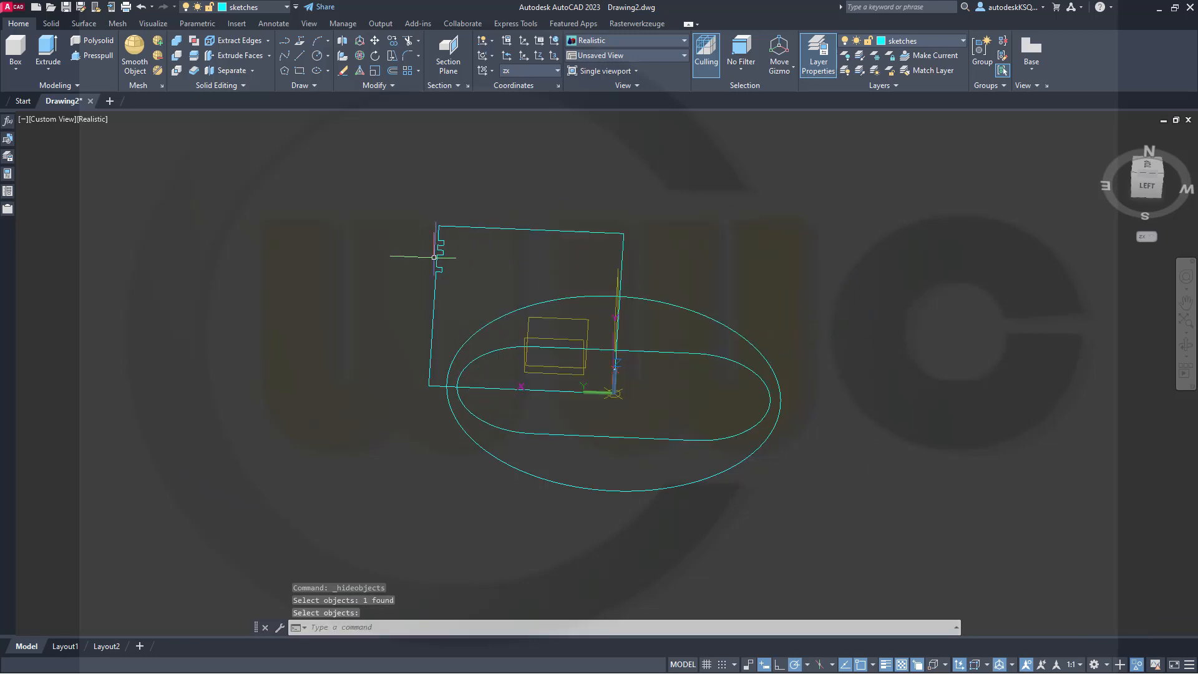
Step: Switch to the Top view and draw a circle centred at 0,33 with a diameter of 15
click(45, 119)
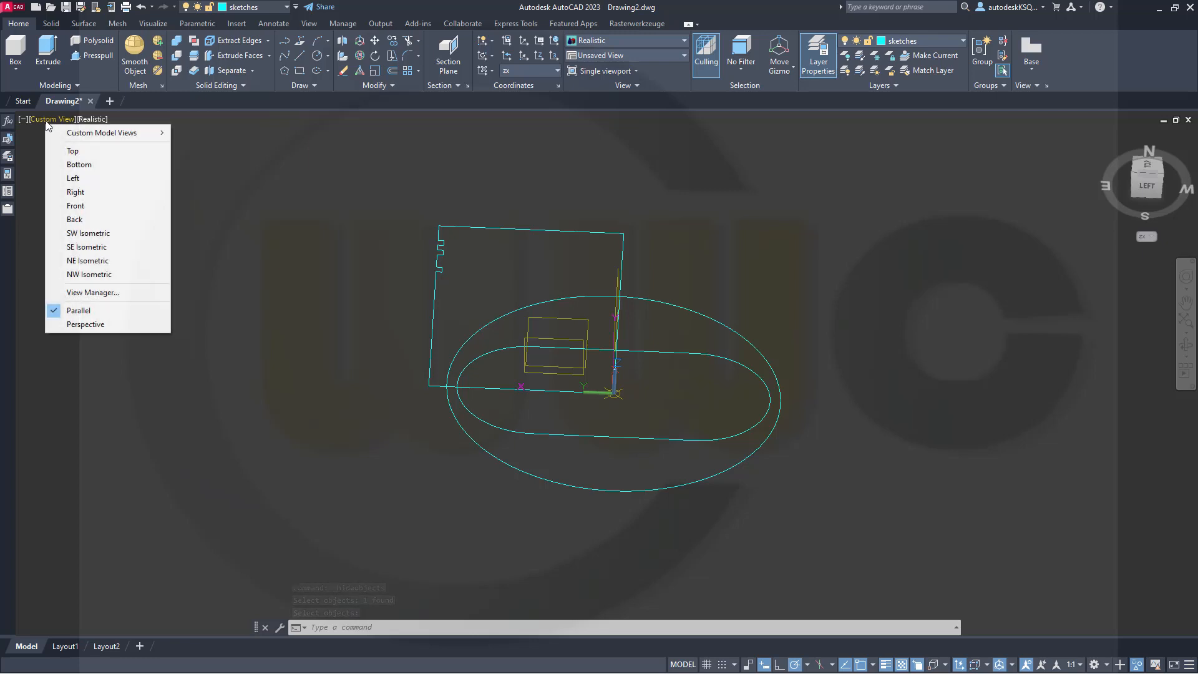
click(72, 151)
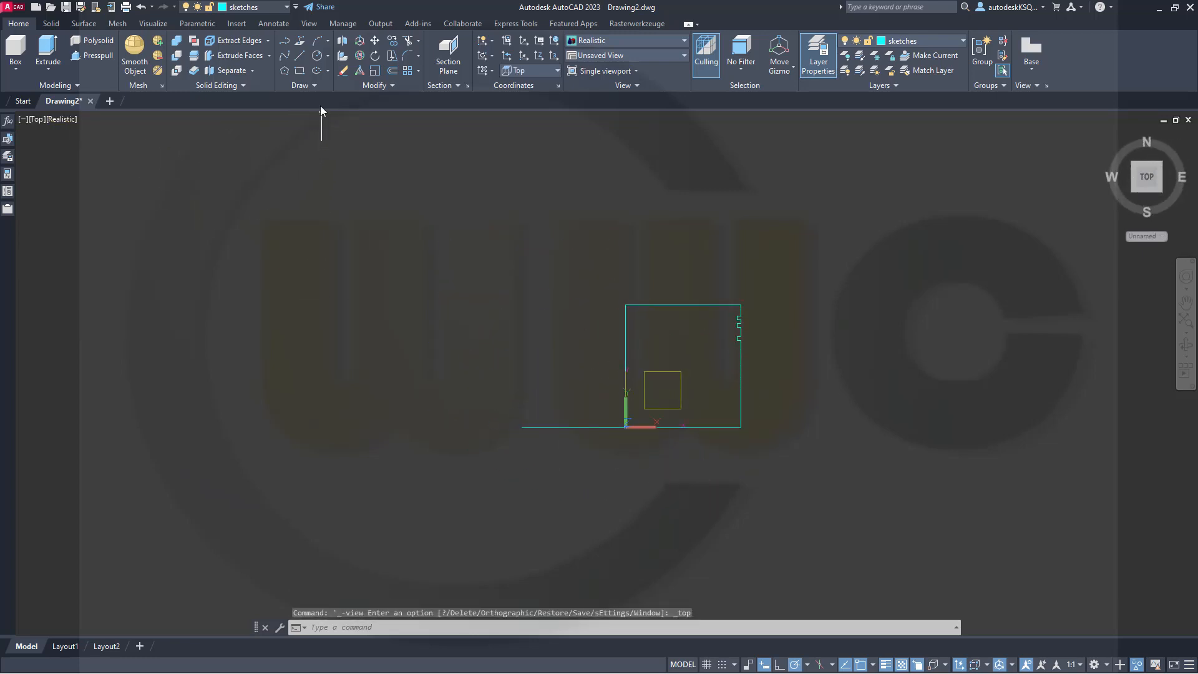
click(314, 58)
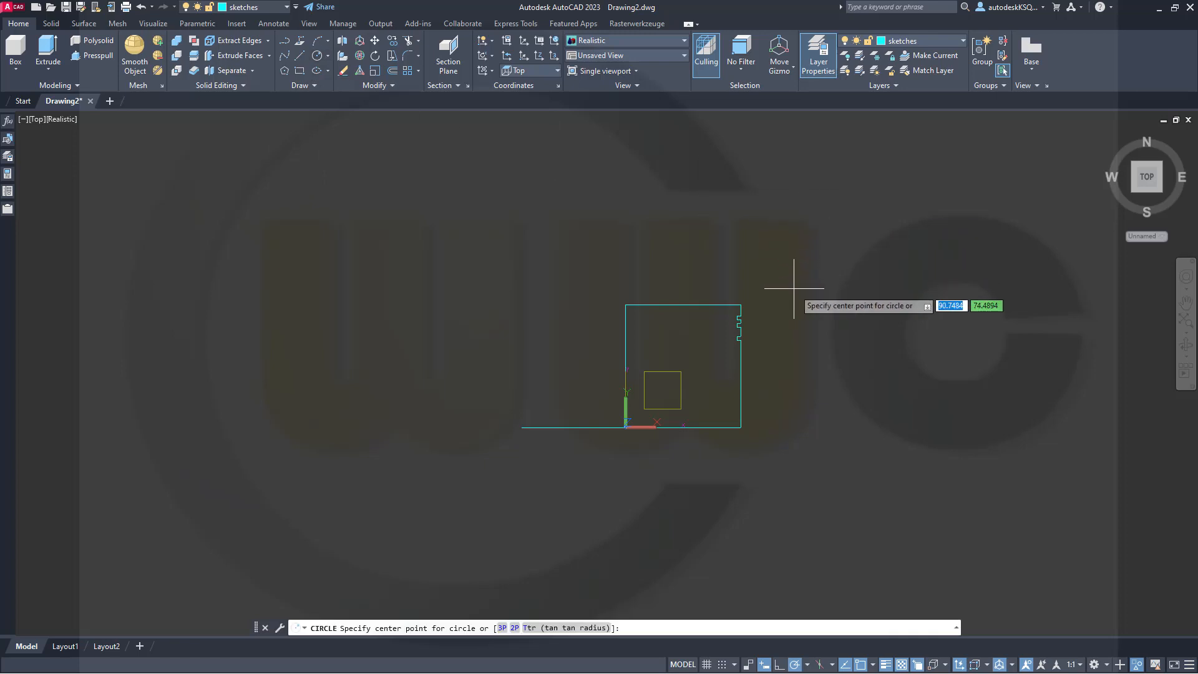
key(Tab)
key(Return)
right_click(794, 289)
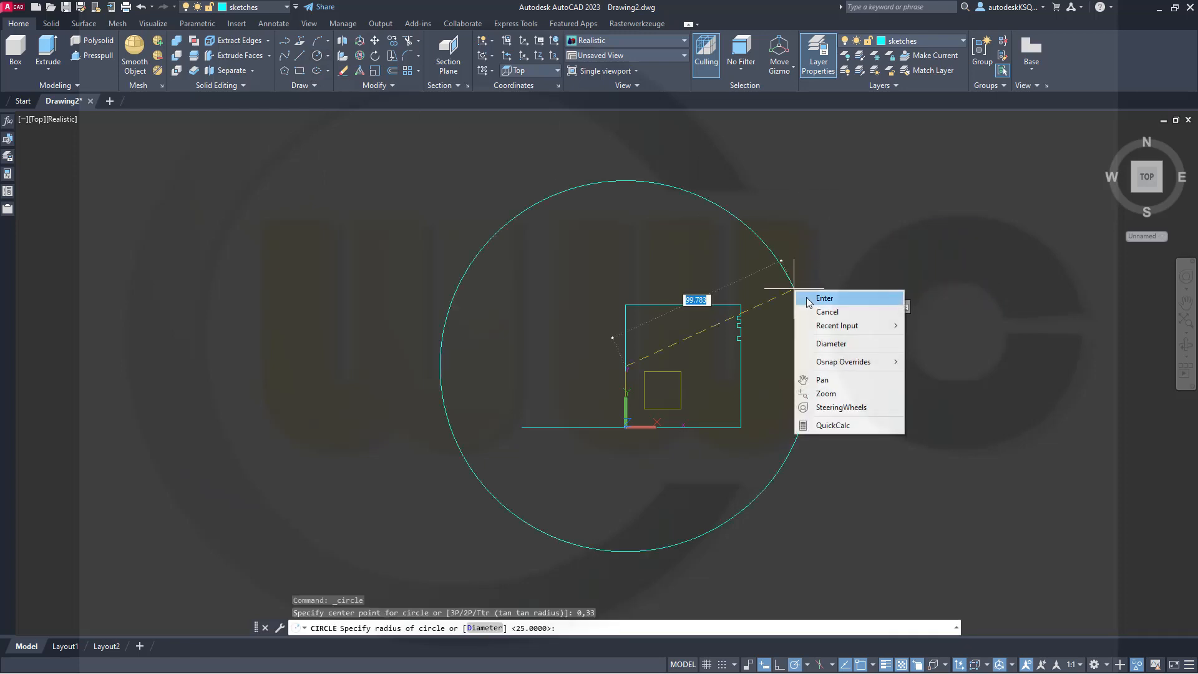
click(848, 345)
text(1)
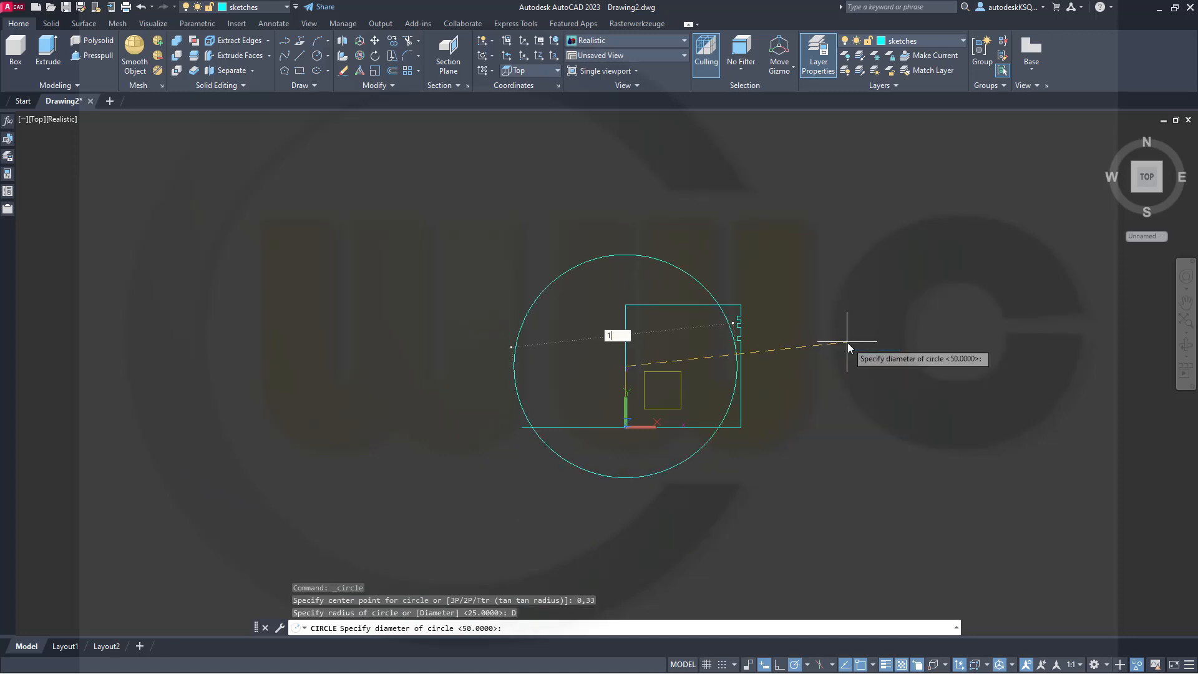
text(5)
key(Return)
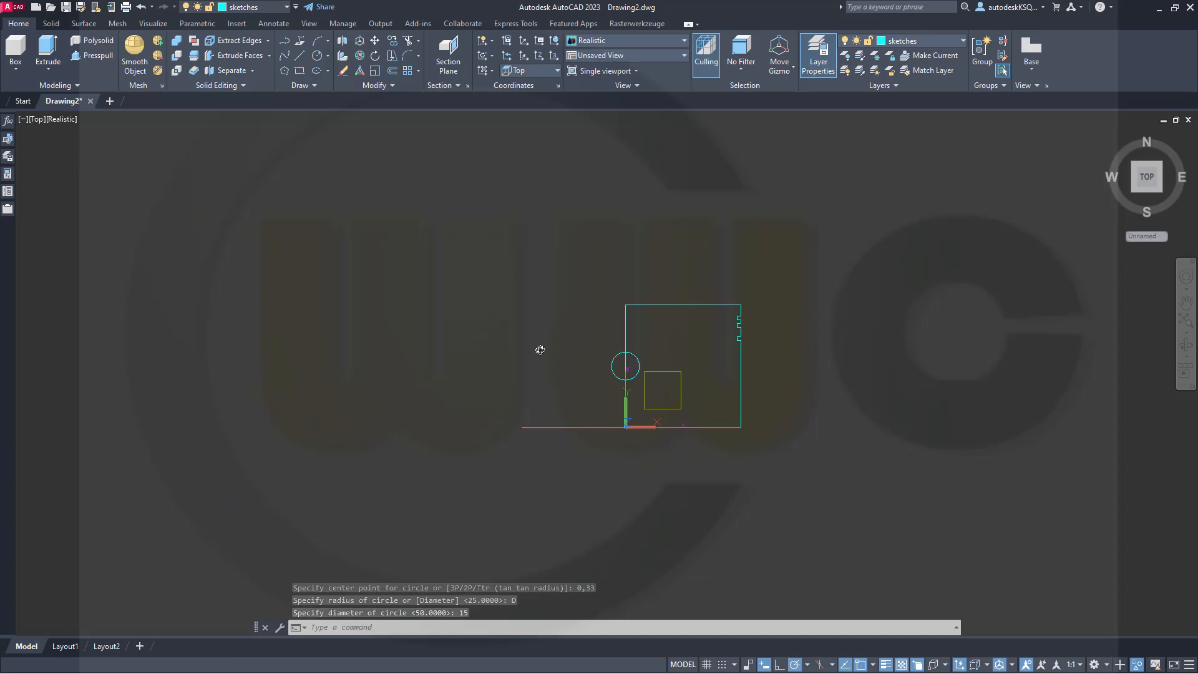
Step: Extrude the new 15-diameter circle upward to a height of 140
shift+middle_drag(540, 350, 586, 308)
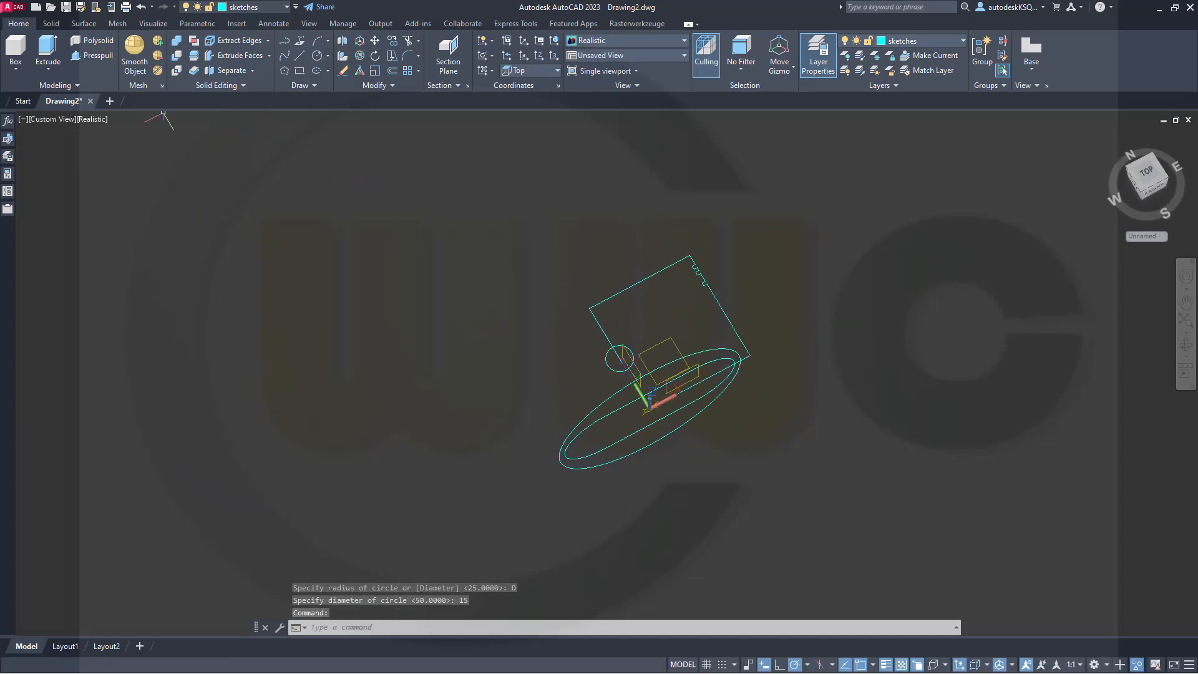
click(48, 53)
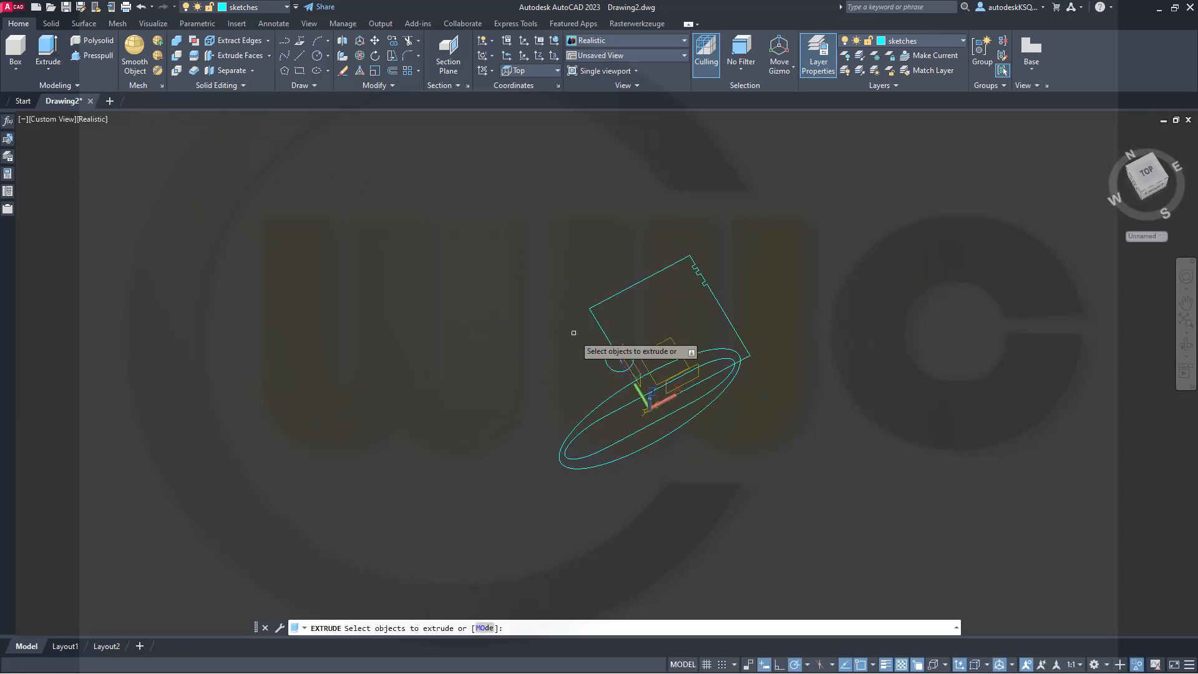
click(619, 359)
right_click(619, 359)
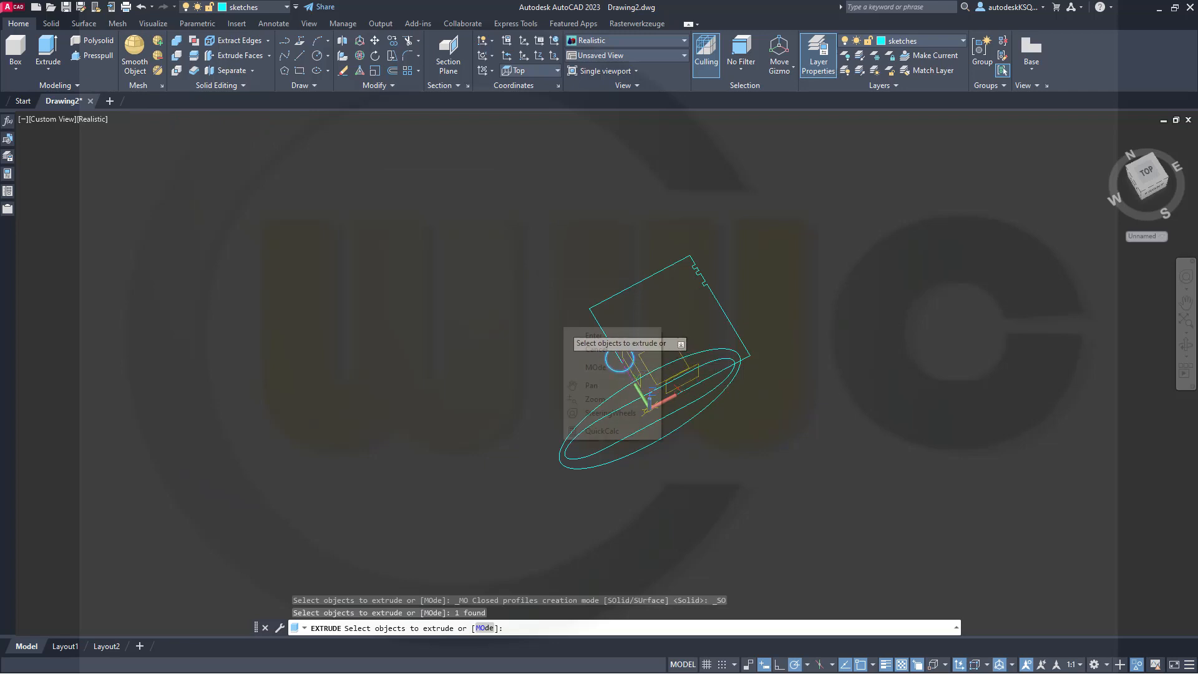
click(589, 335)
shift+middle_drag(599, 268, 561, 206)
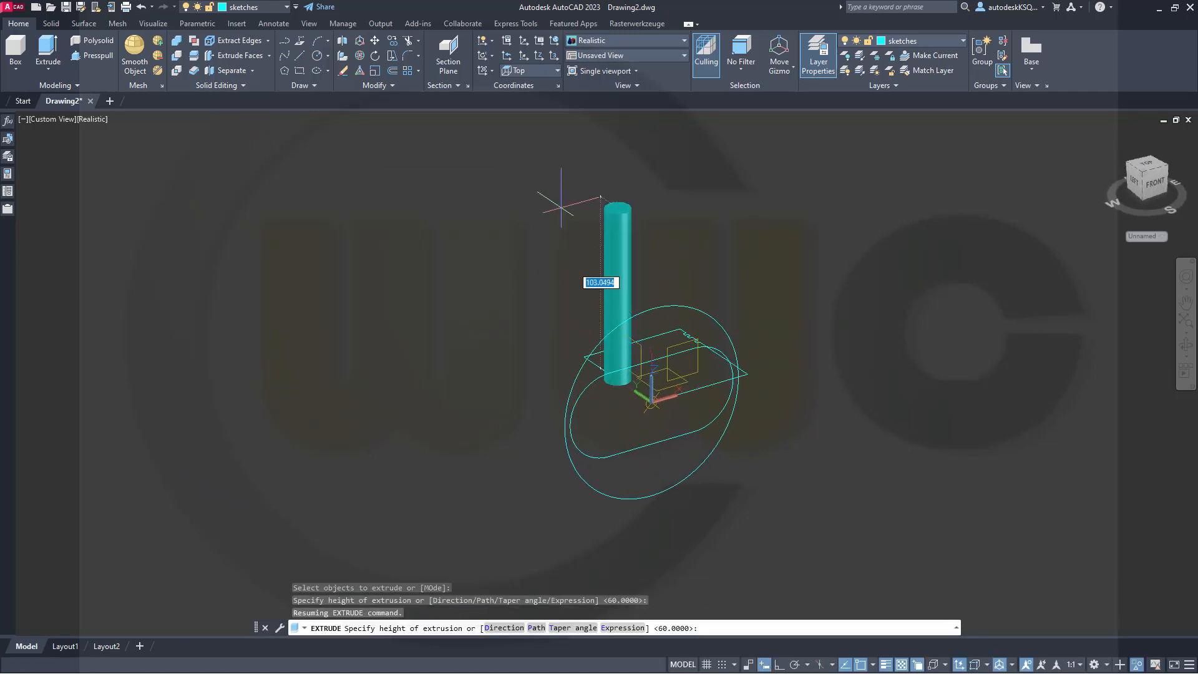
key(Return)
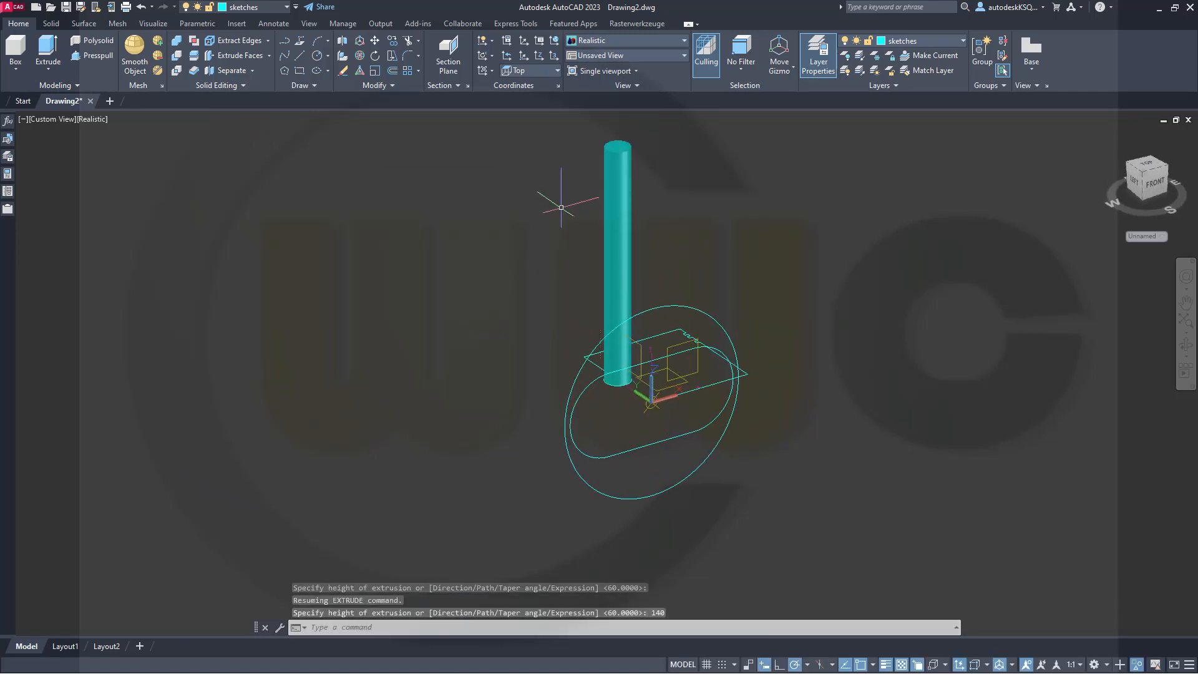
key(Escape)
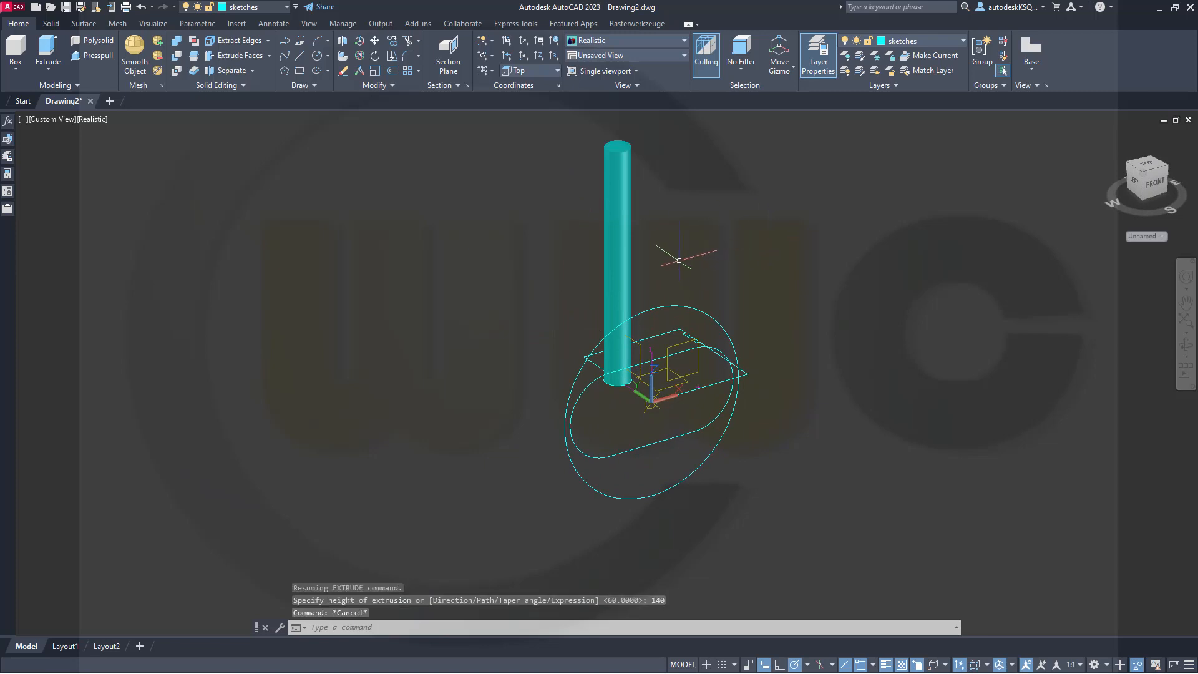
Step: Move the pin-hole cylinder 70 downward along its axis so it is centred on its sketch circle
click(623, 238)
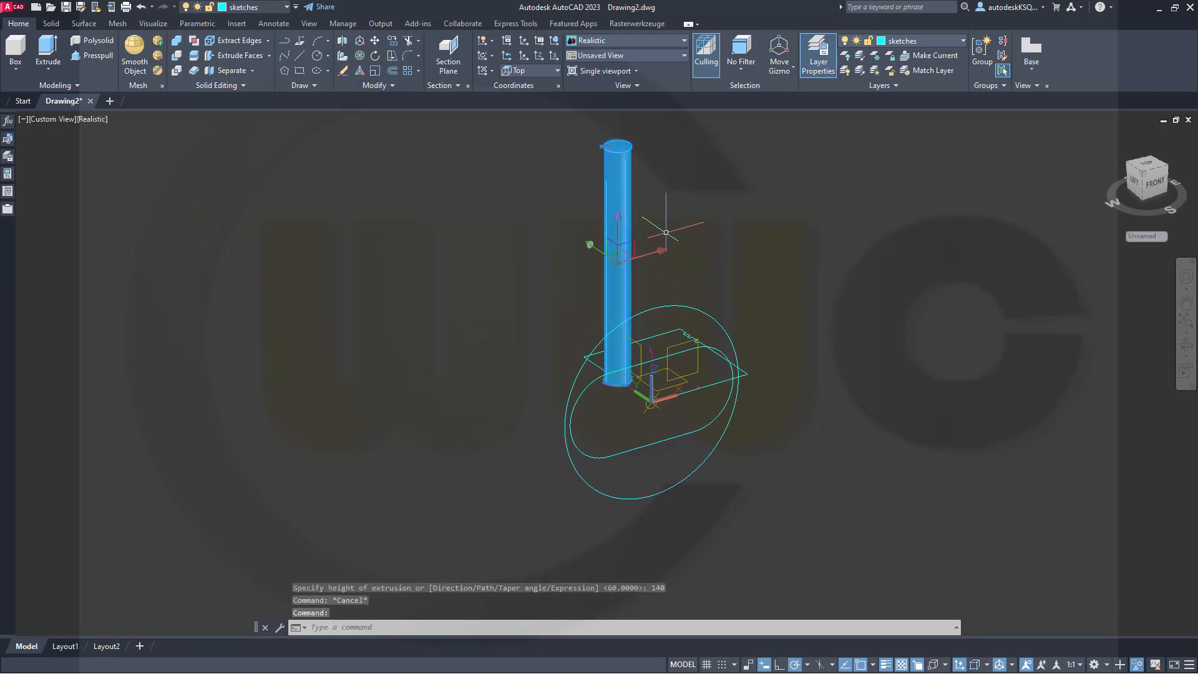
click(616, 216)
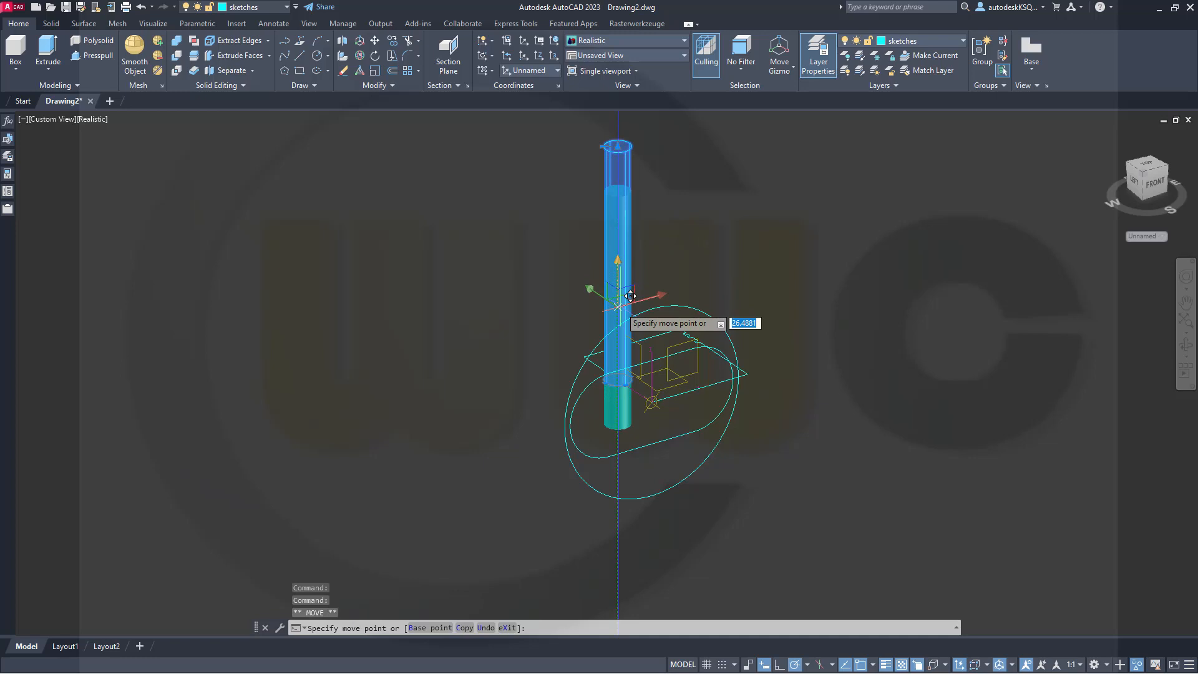
key(Return)
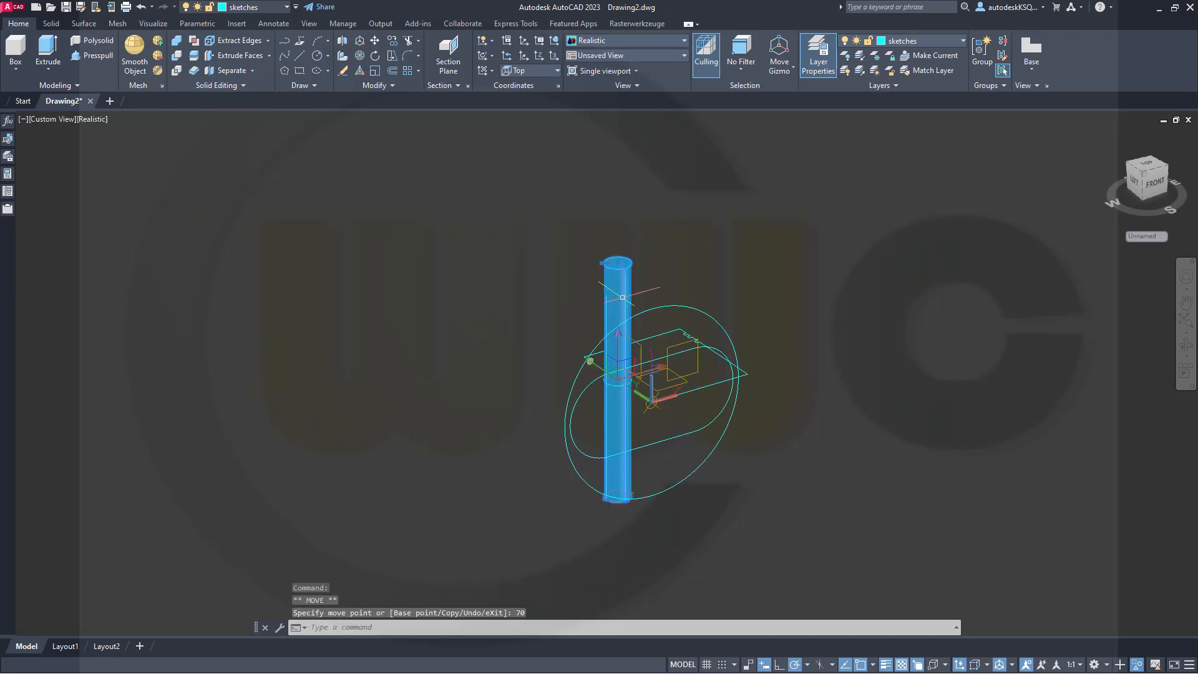
Step: Assign the pin-hole cylinder to the solid_minus layer and clear the selection
click(284, 9)
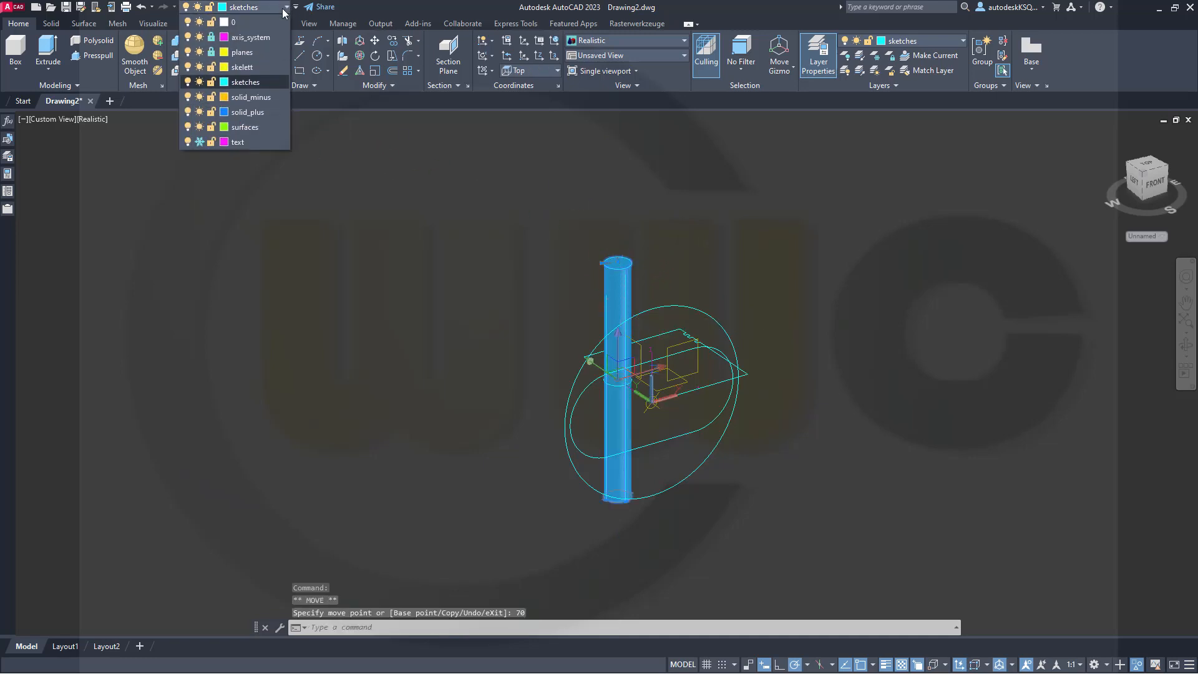
click(264, 96)
key(Escape)
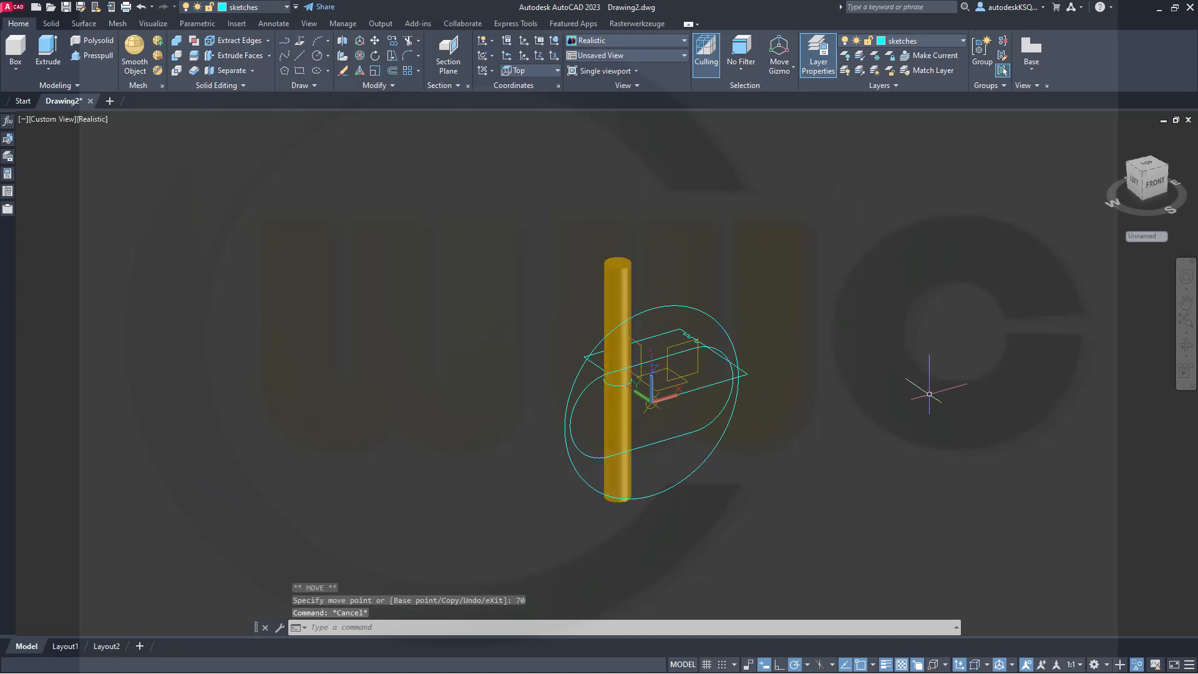
Step: End object isolation to show all hidden solids and set the visual style to Wireframe
click(1137, 665)
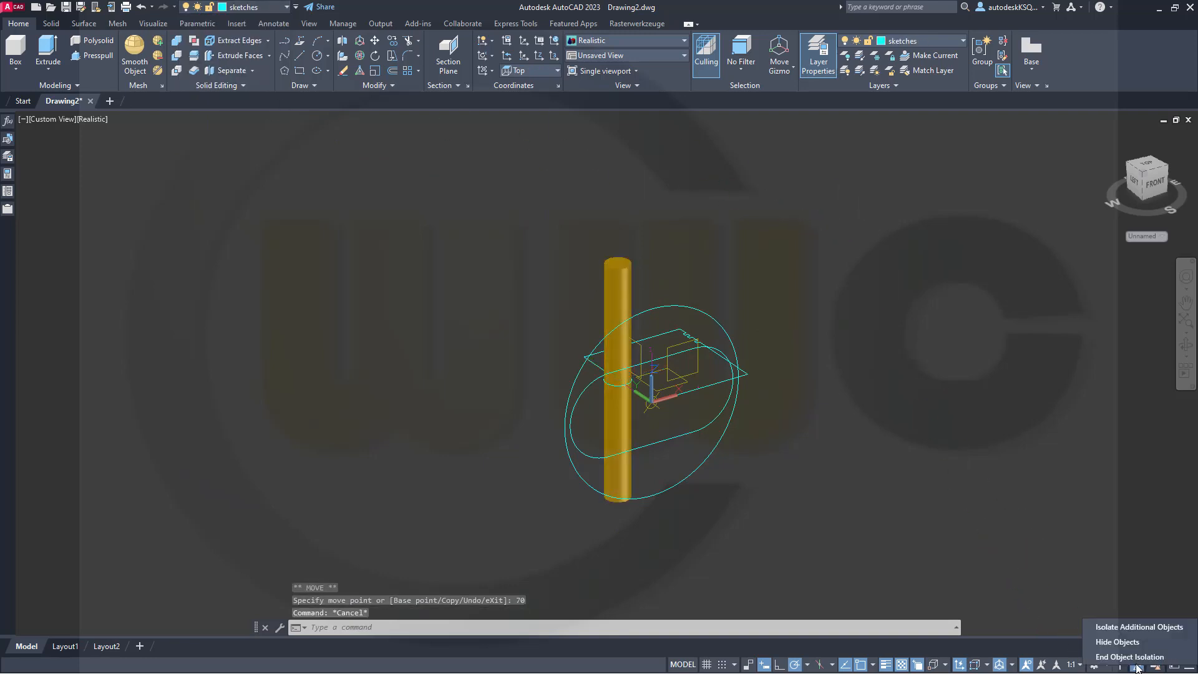
click(1123, 657)
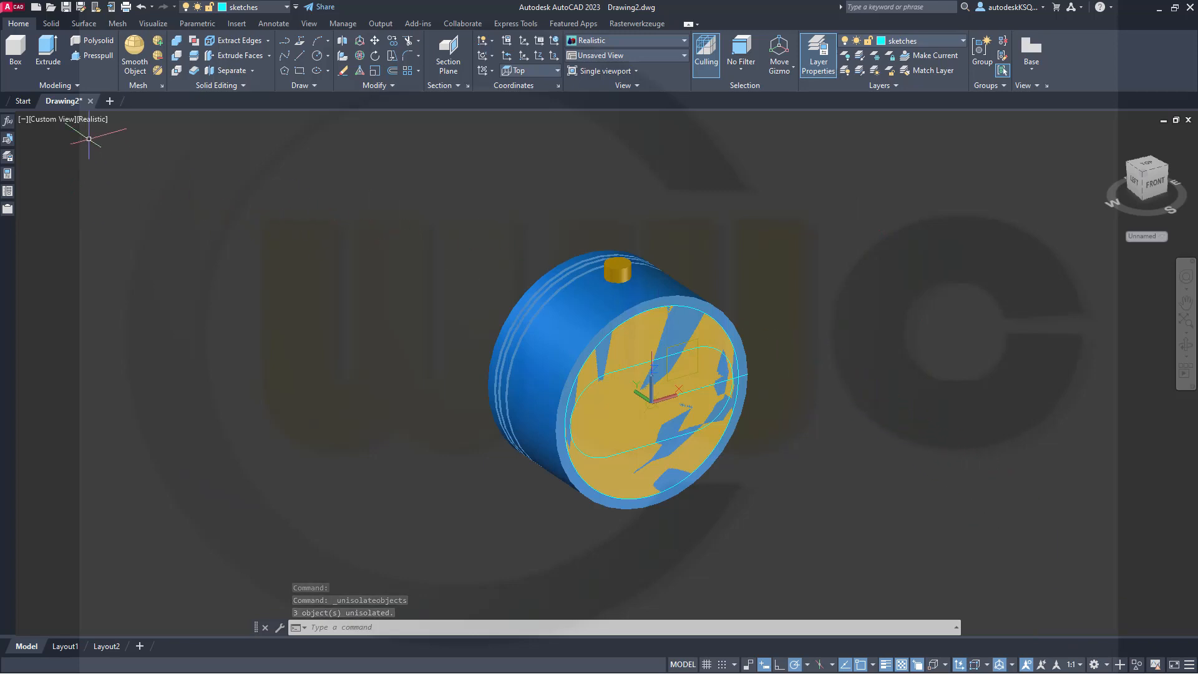
click(88, 119)
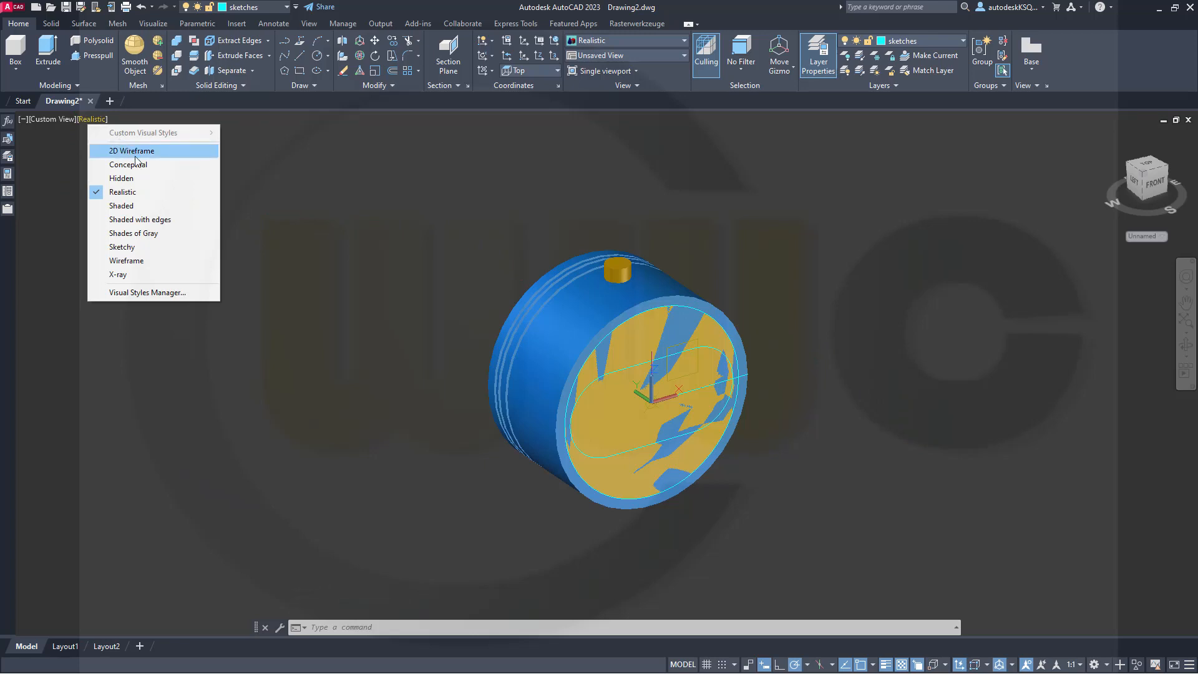
click(135, 262)
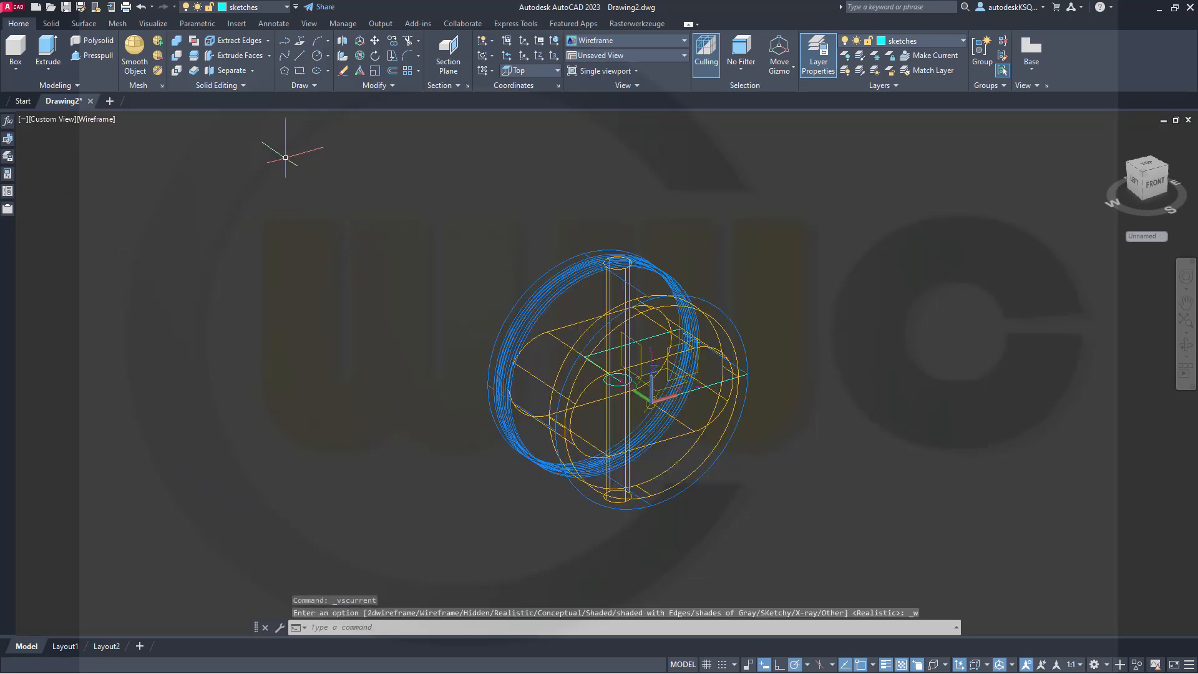
key(Escape)
Step: Subtract the pin-hole cylinder, the slot solid and the disc solid from the revolved piston body
click(177, 56)
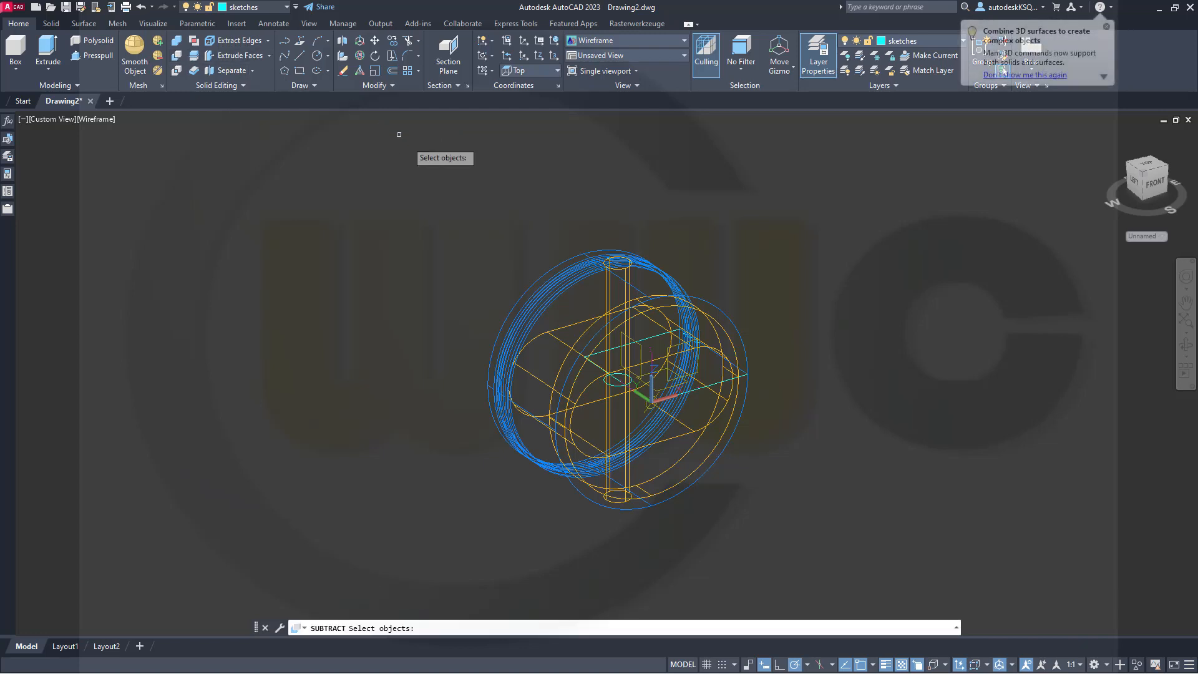
click(541, 295)
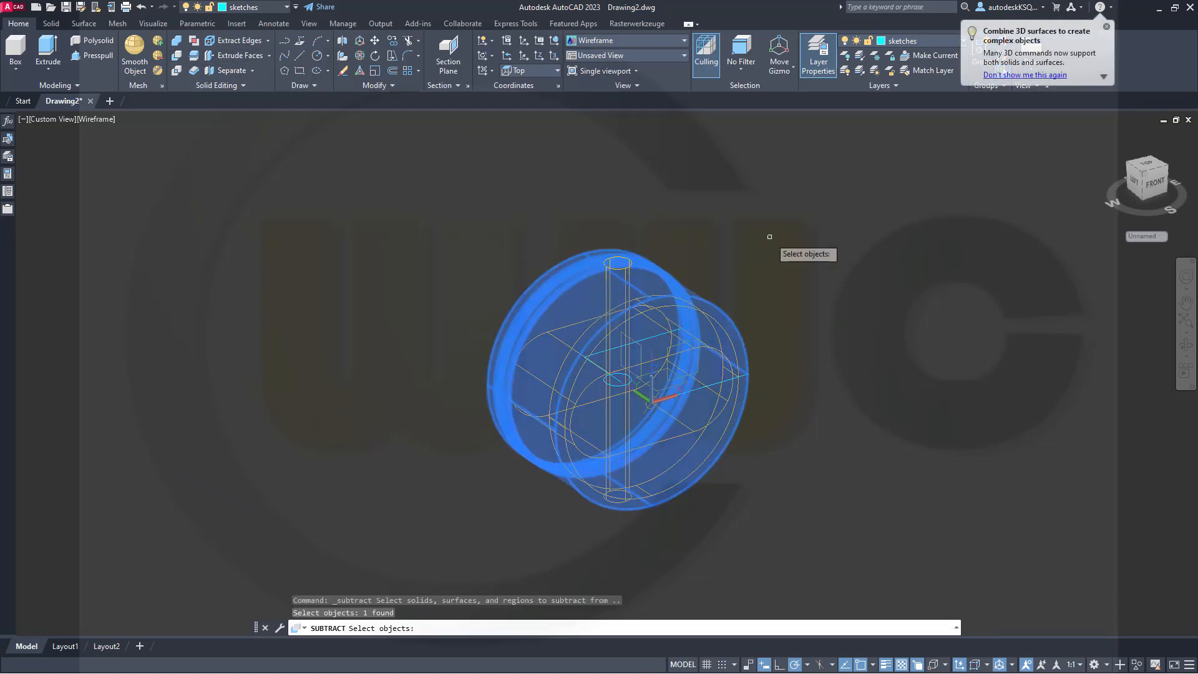
key(Return)
scroll(768, 297, up, 2)
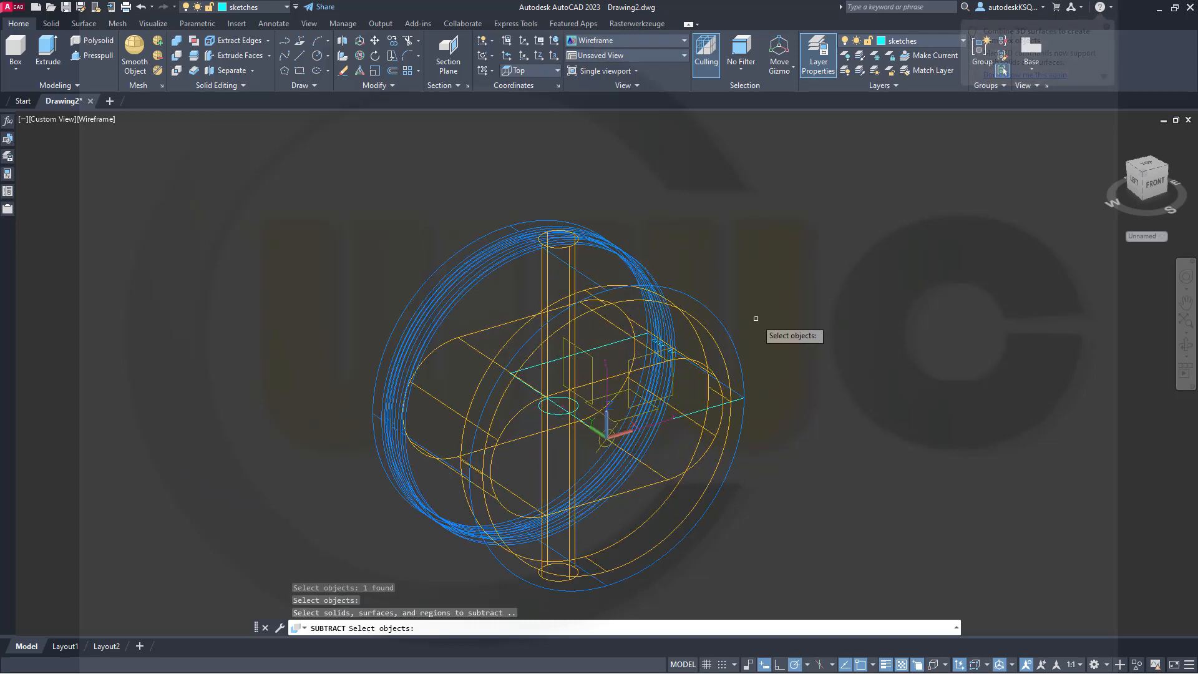
click(546, 287)
click(480, 329)
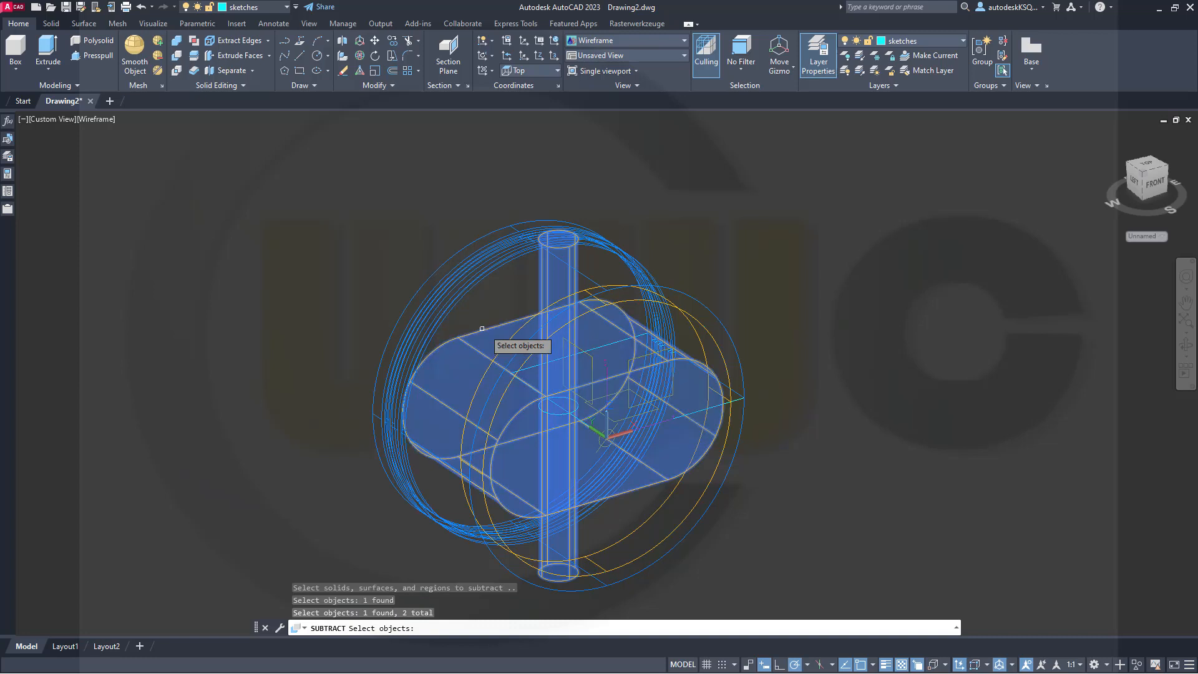
click(720, 355)
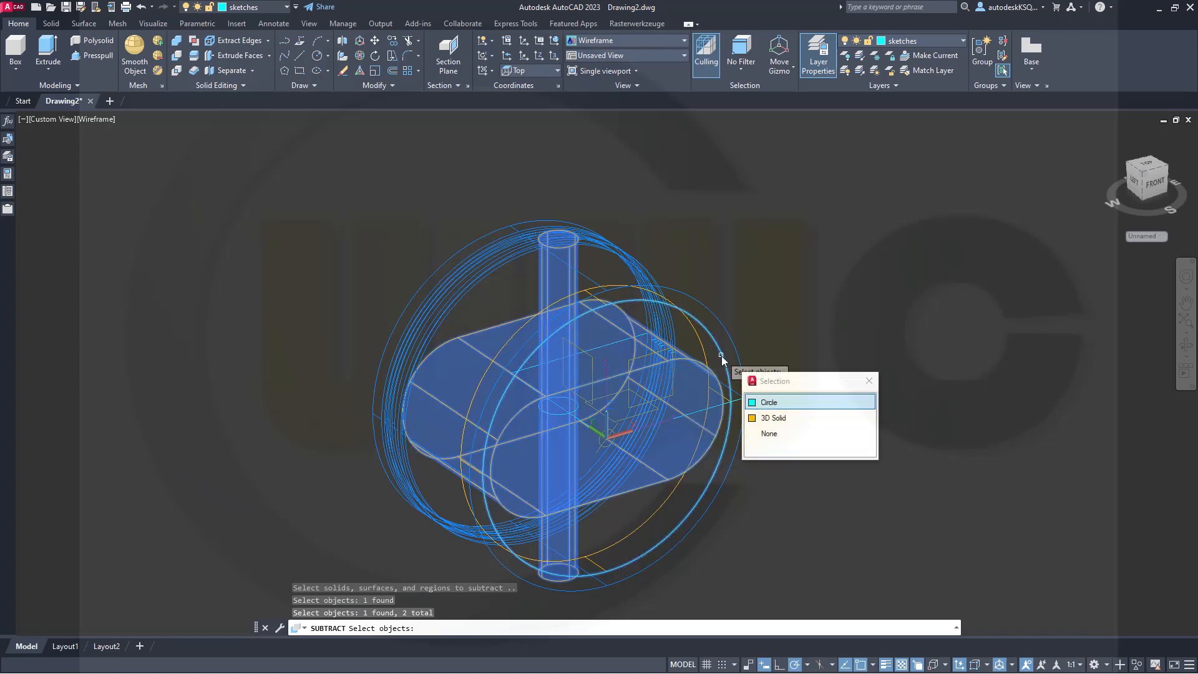
click(778, 414)
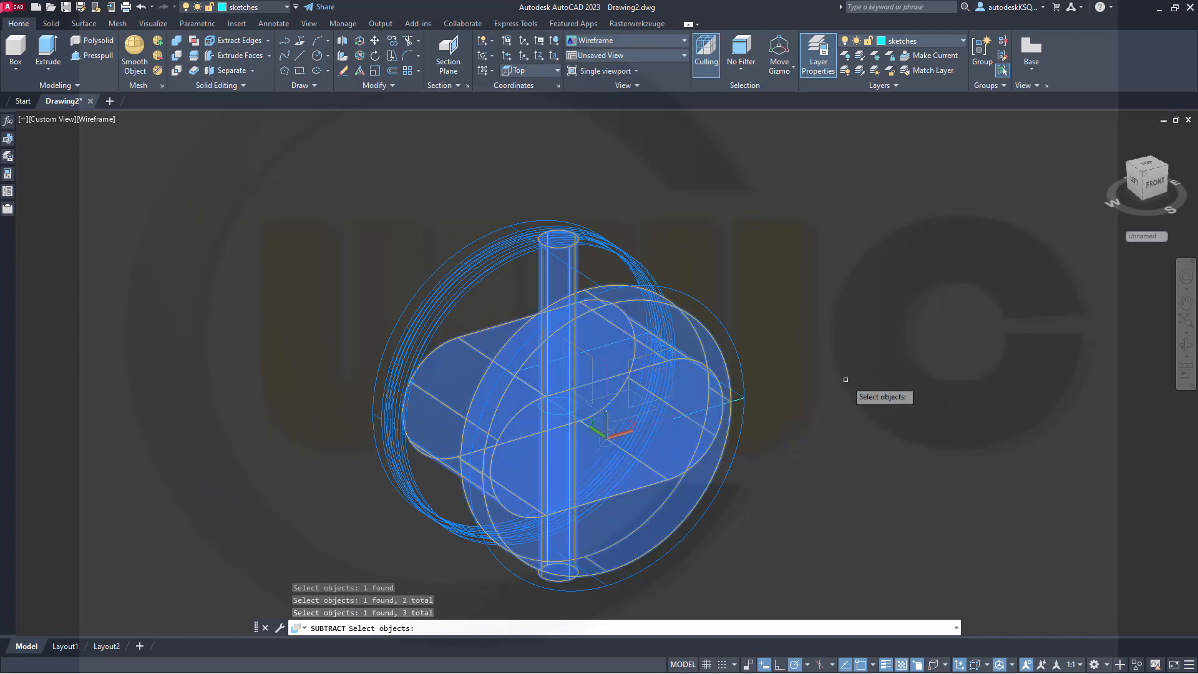
key(Return)
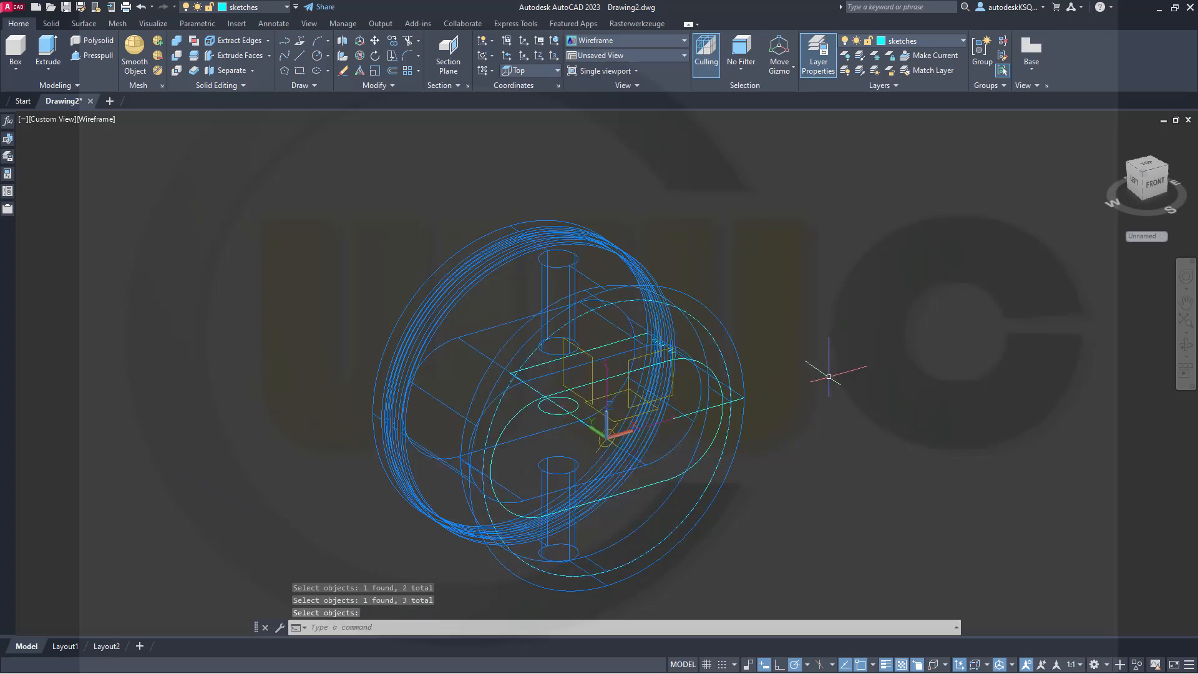
Step: Set the visual style to Realistic and turn off the current sketches layer
click(99, 121)
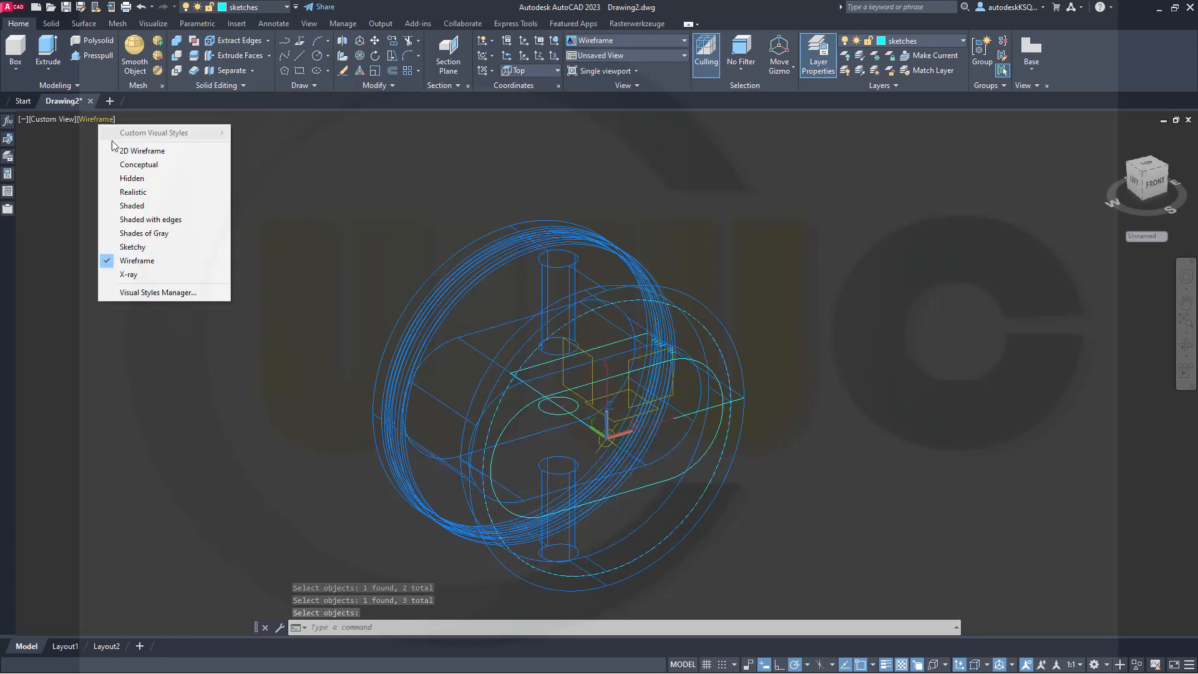
click(132, 192)
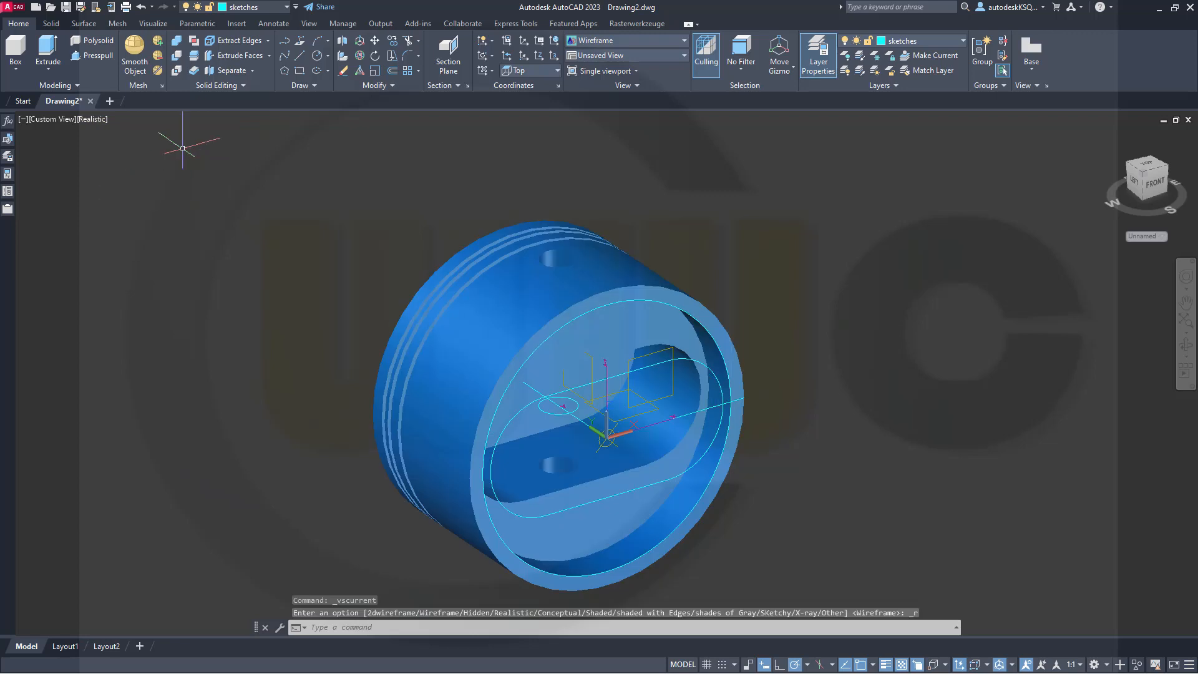
click(191, 10)
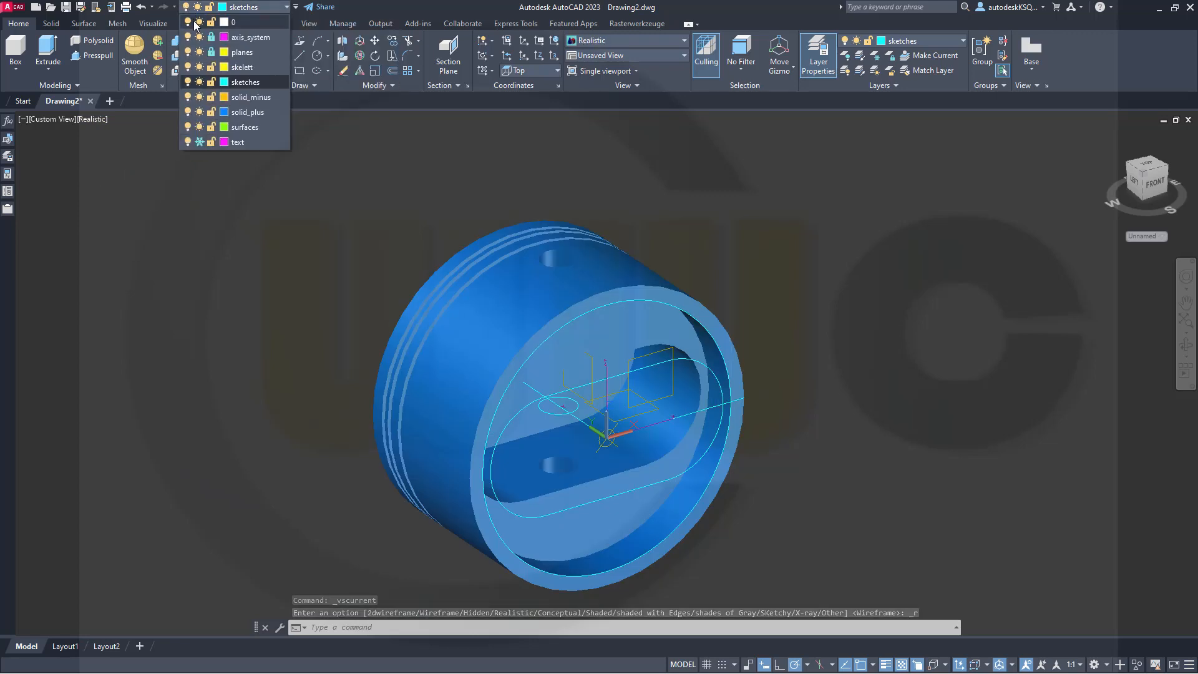
click(187, 84)
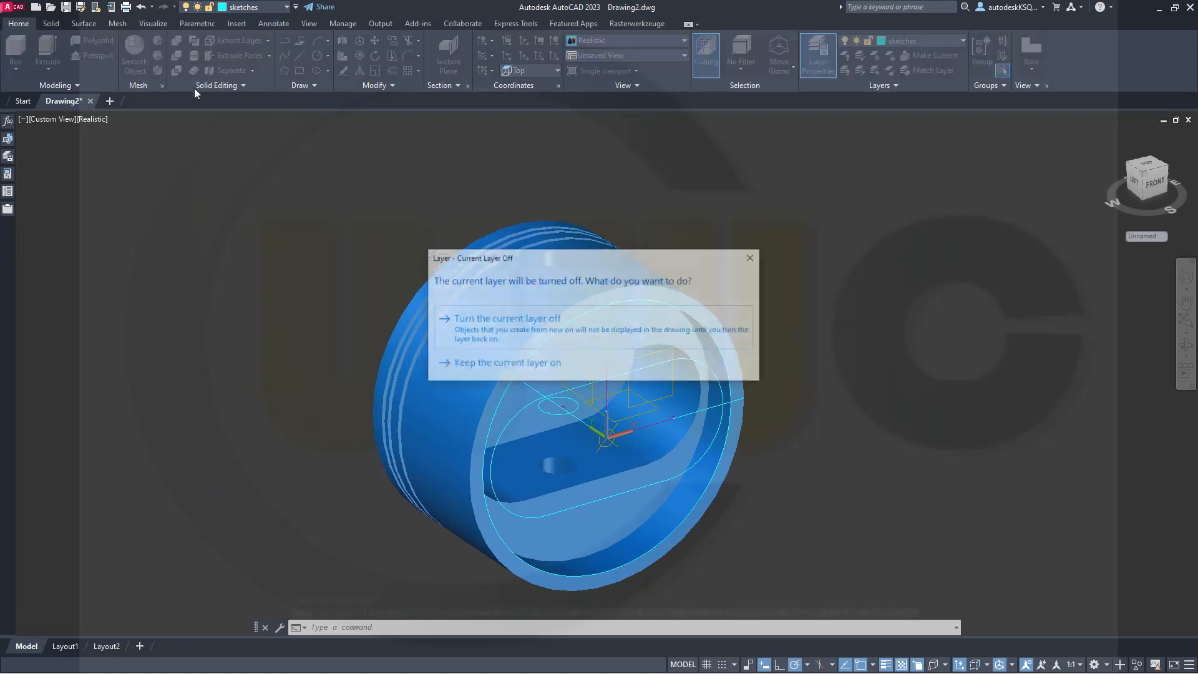
click(500, 338)
Step: Examine the piston's open side, slotted pocket and pin holes from below
shift+middle_drag(771, 491, 674, 302)
middle_drag(596, 400, 630, 293)
scroll(711, 247, up, 2)
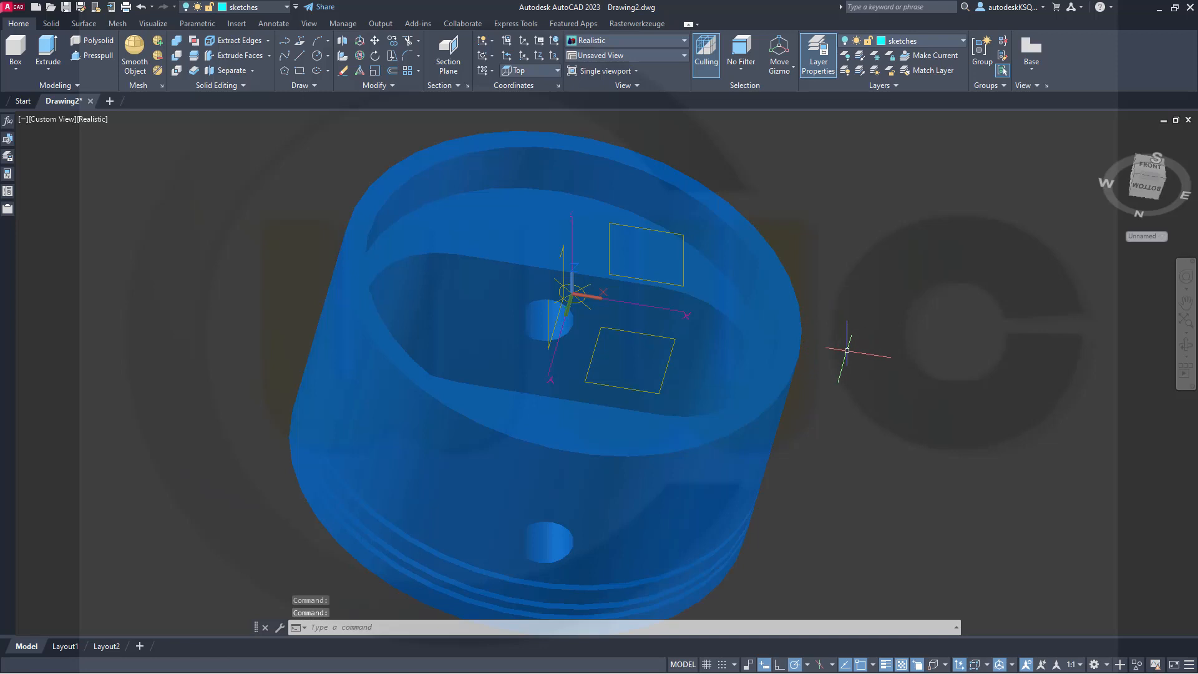
scroll(851, 384, up, 2)
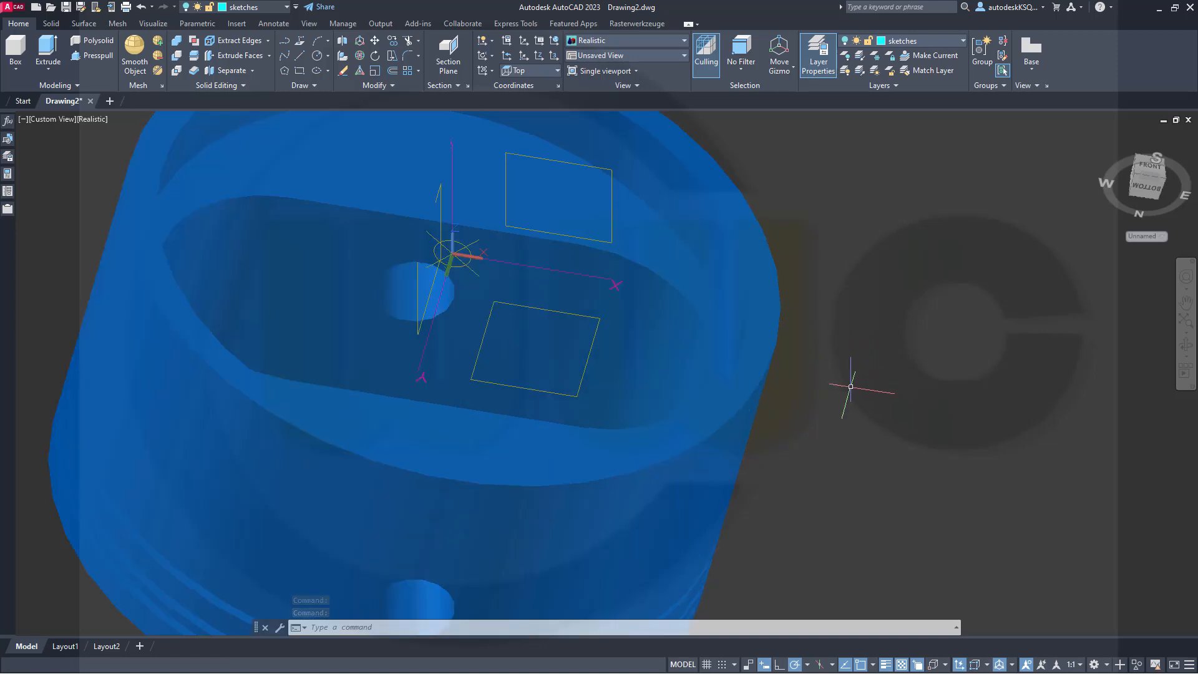
scroll(851, 388, down, 4)
scroll(853, 391, up, 2)
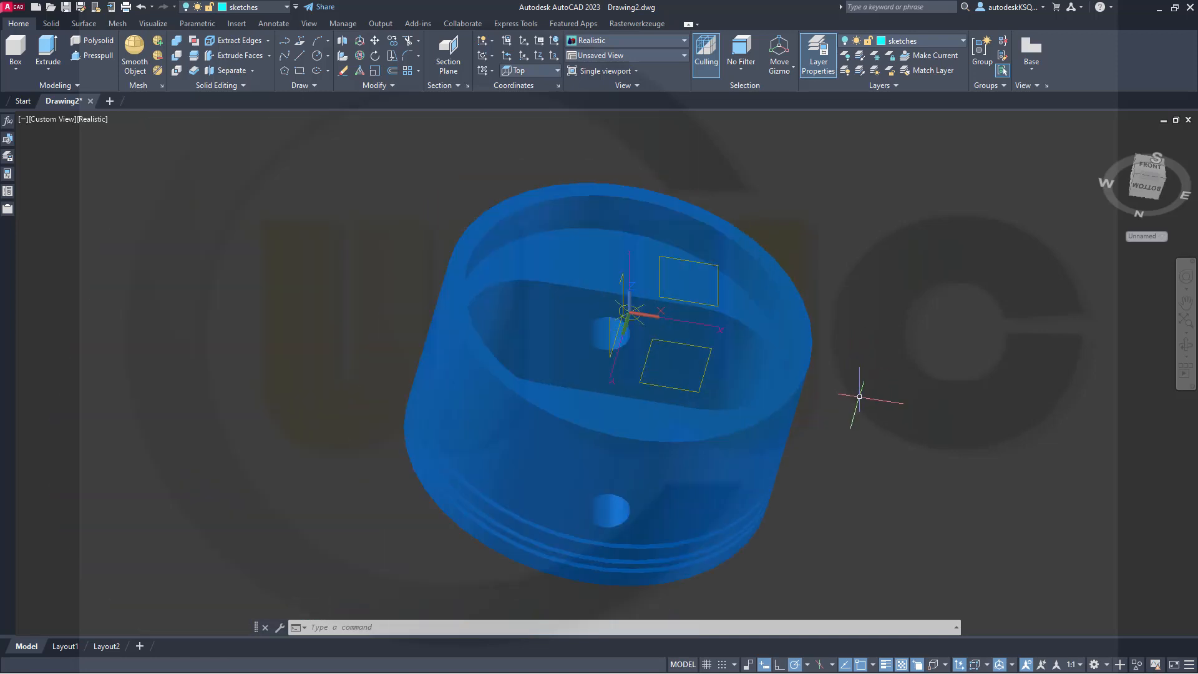